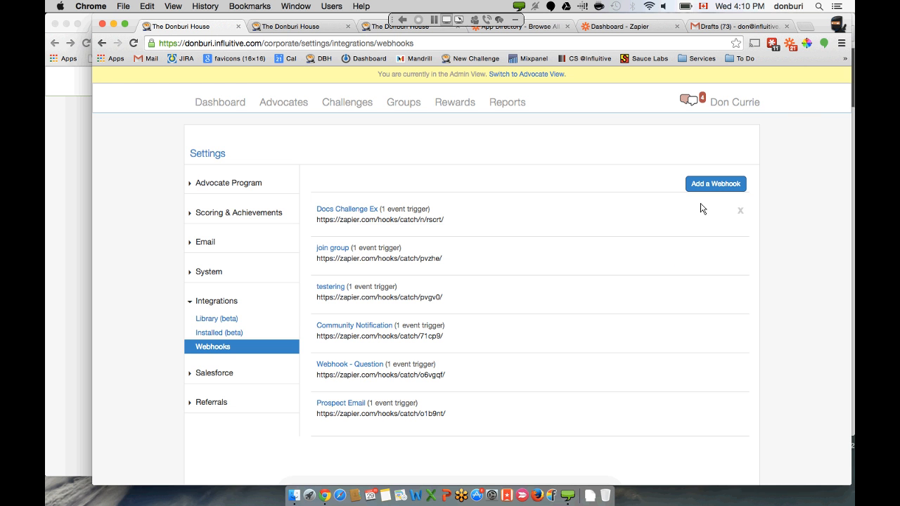
- Add a new webhook named 'Automated Invitation Emails'
click(715, 184)
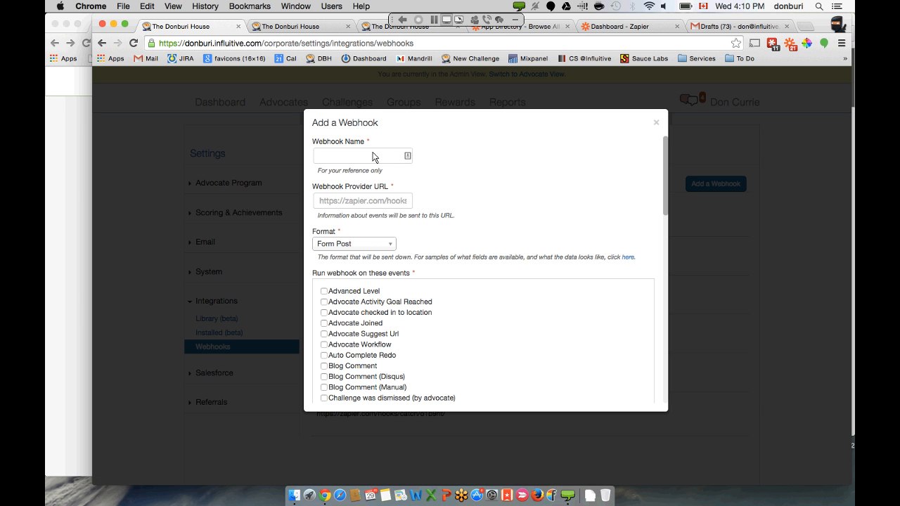
text(Automated Im)
key(BackSpace)
text(nvitation Emails)
drag(335, 163, 300, 167)
- Scroll the form down to the 'Run webhook on these events' list
scroll(382, 193, down, 3)
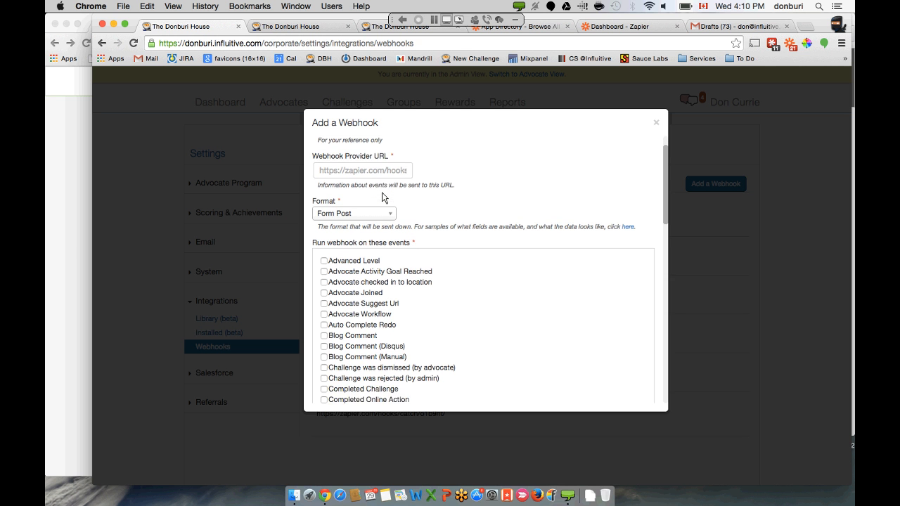
scroll(382, 192, down, 1)
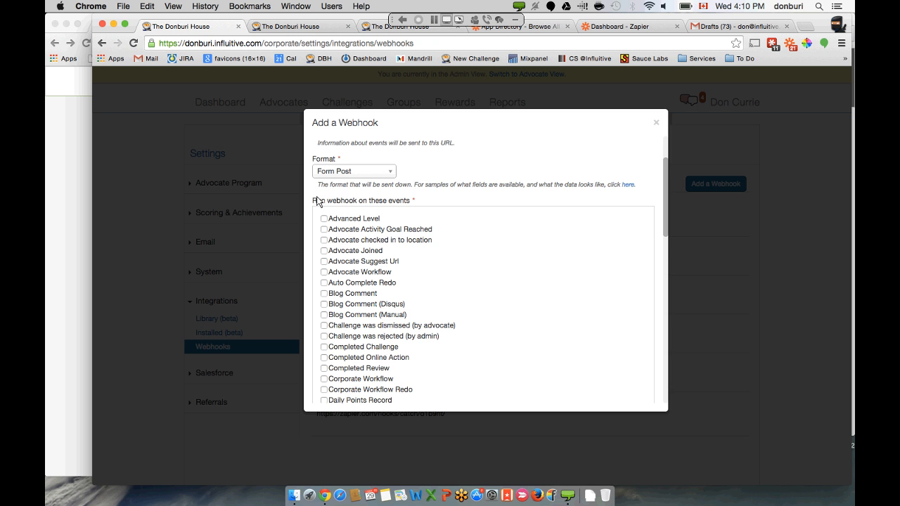
scroll(317, 201, down, 5)
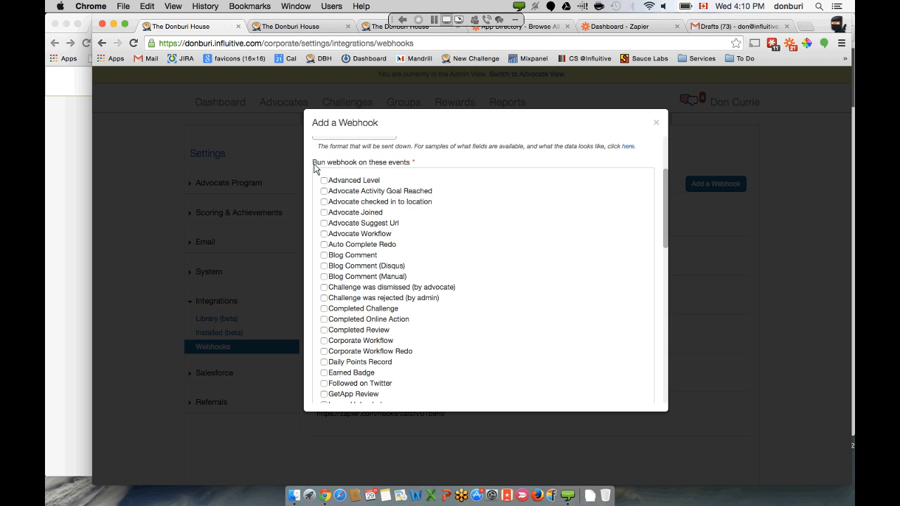
drag(313, 164, 357, 167)
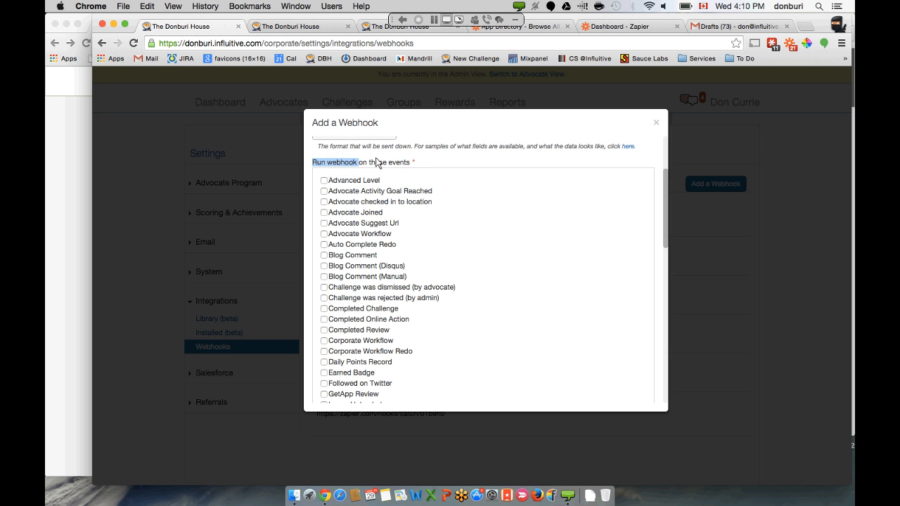
- Scroll down the event checklist and tick Questions Answered as the webhook's trigger
click(391, 165)
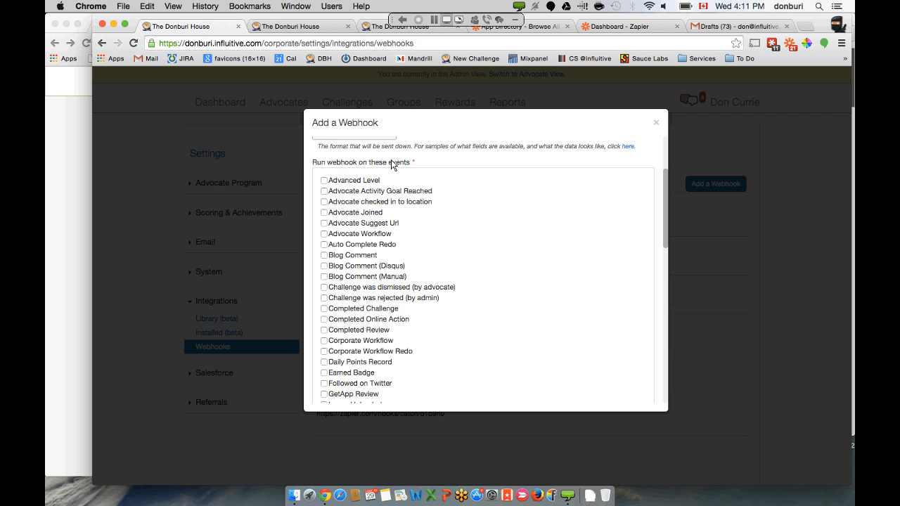
scroll(382, 199, down, 2)
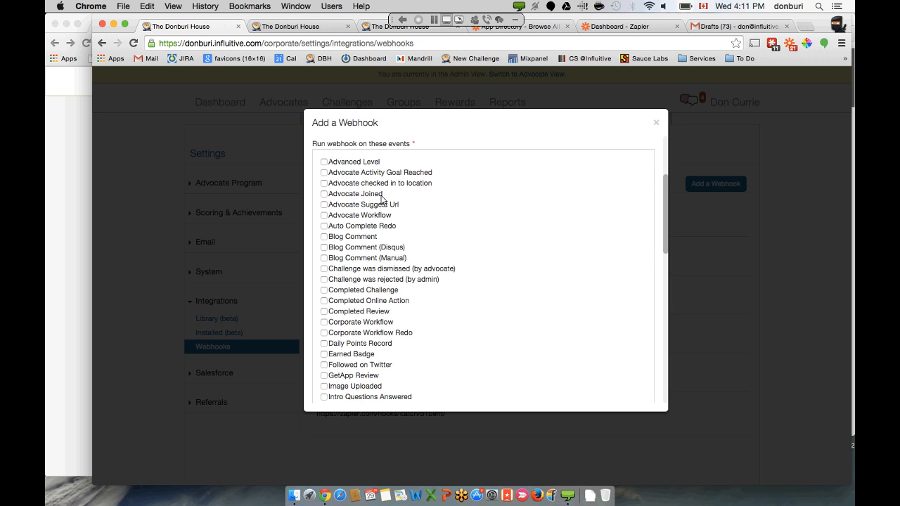
scroll(382, 199, down, 1)
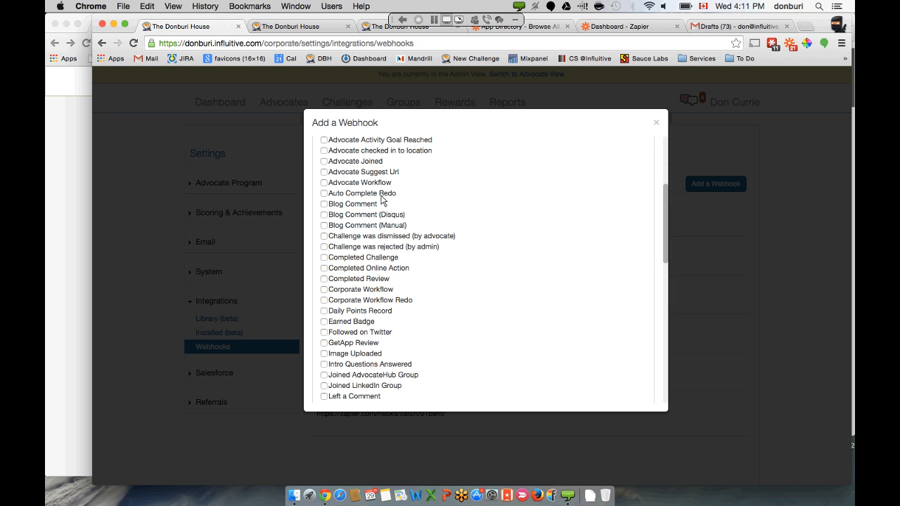
scroll(382, 199, down, 1)
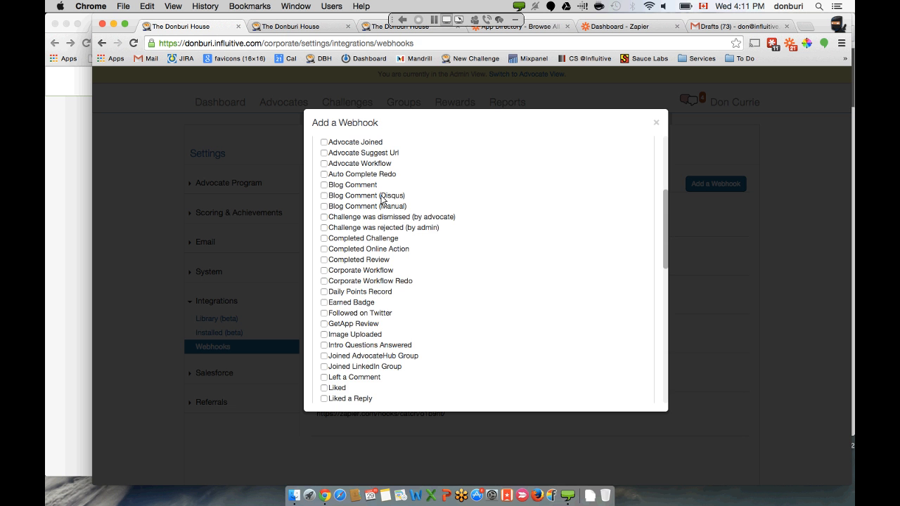
scroll(382, 199, down, 12)
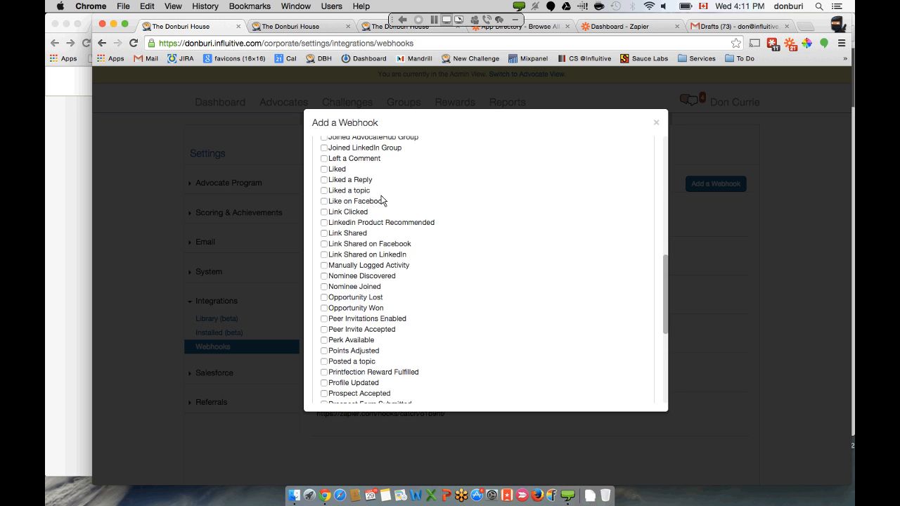
scroll(382, 199, down, 8)
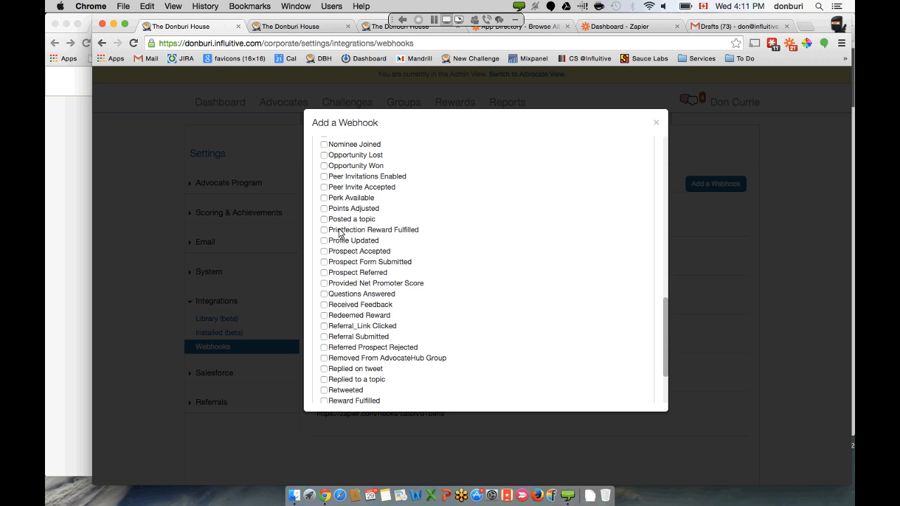
click(324, 294)
click(333, 28)
- Preview the Invite A Colleague referral form's First name, Last name and Email fields, then close it
click(508, 125)
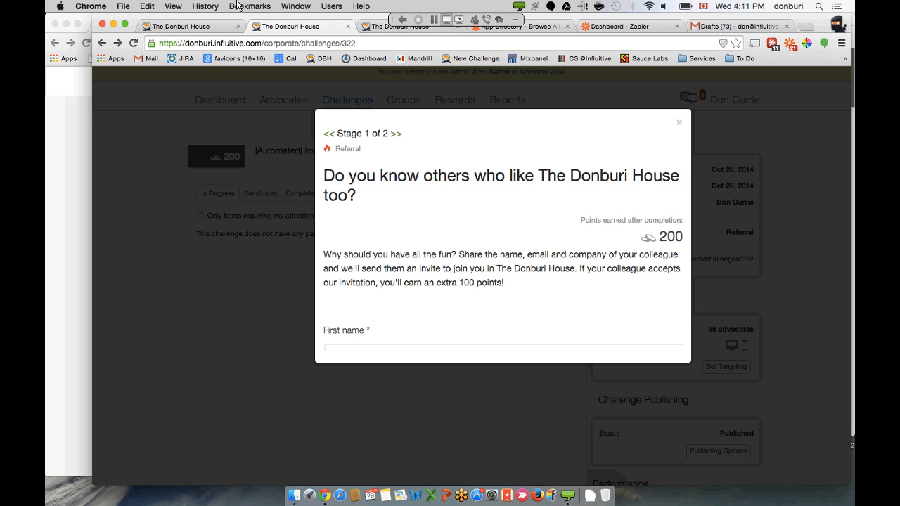
click(211, 26)
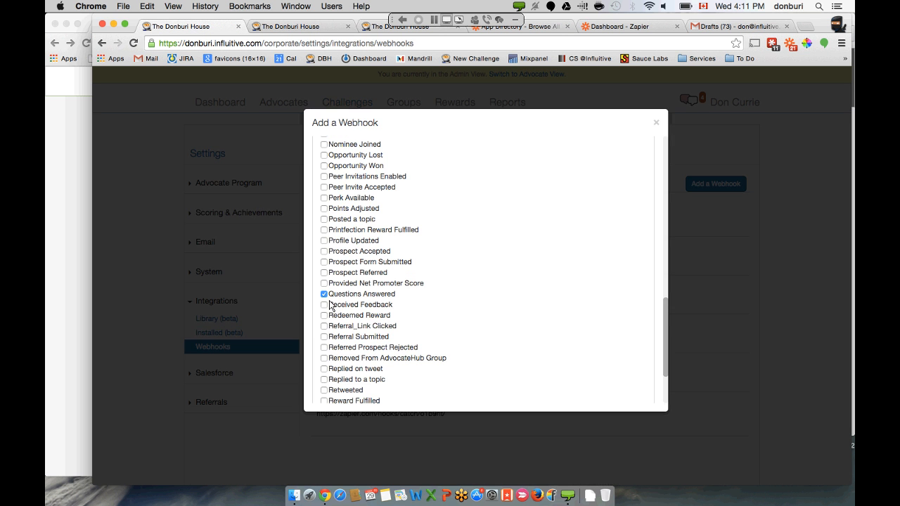
click(318, 28)
scroll(390, 209, down, 5)
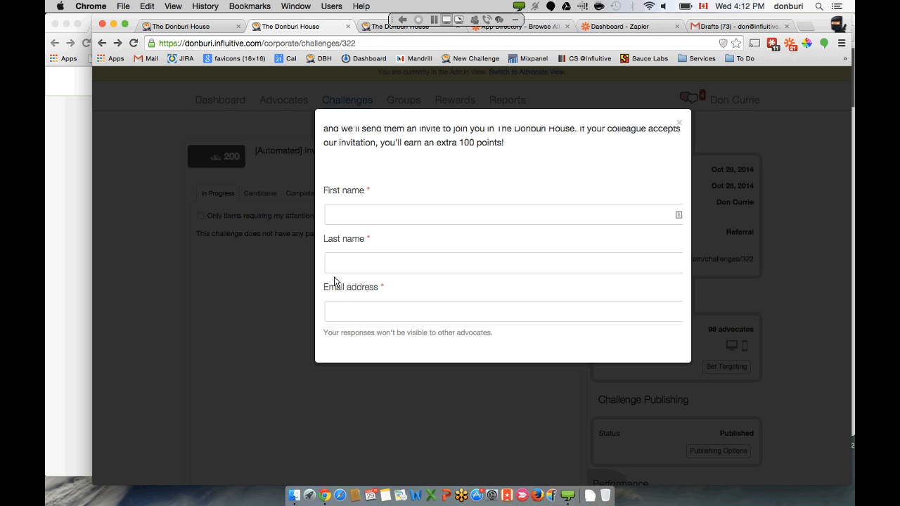
click(361, 220)
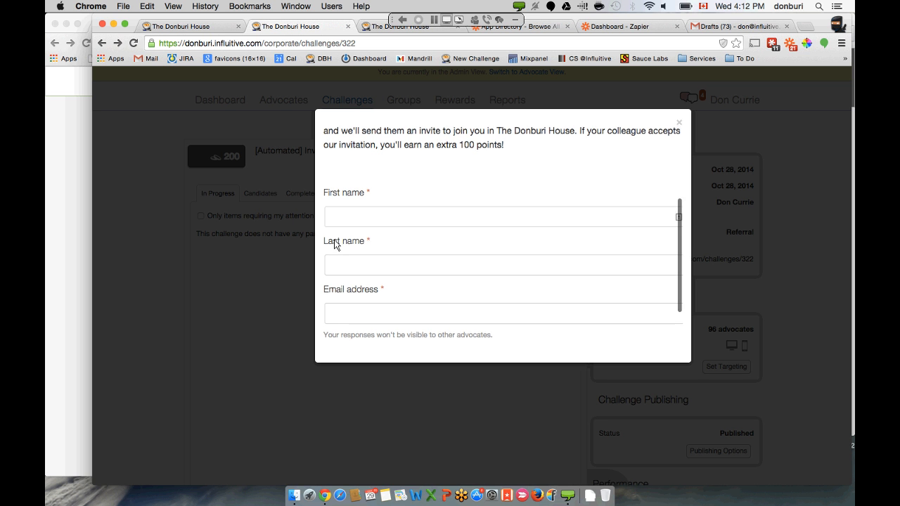
scroll(335, 243, up, 2)
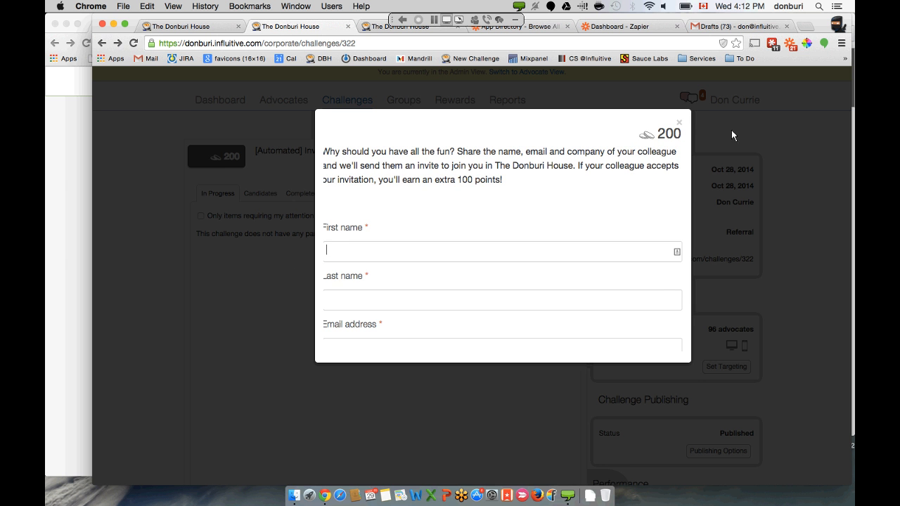
click(679, 124)
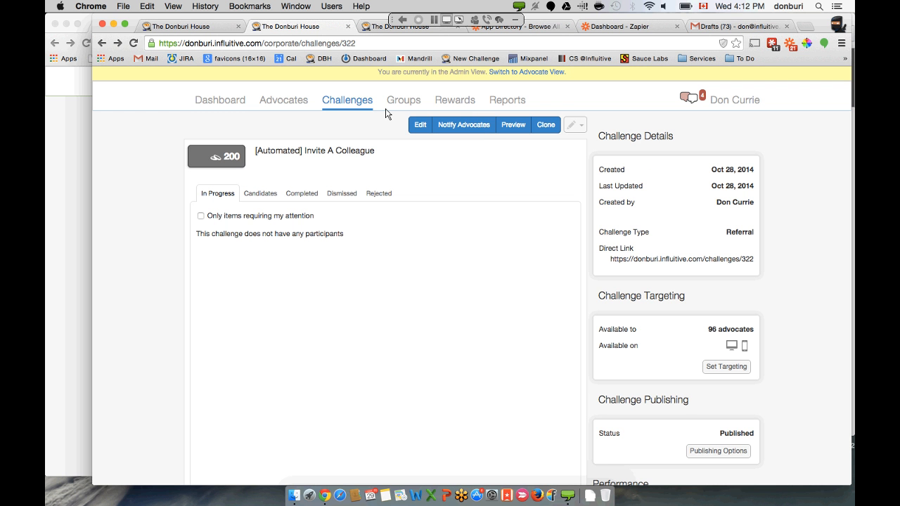
- Copy the Advocate Invitees group's Invite URL and go back to the Add a Webhook form
click(369, 30)
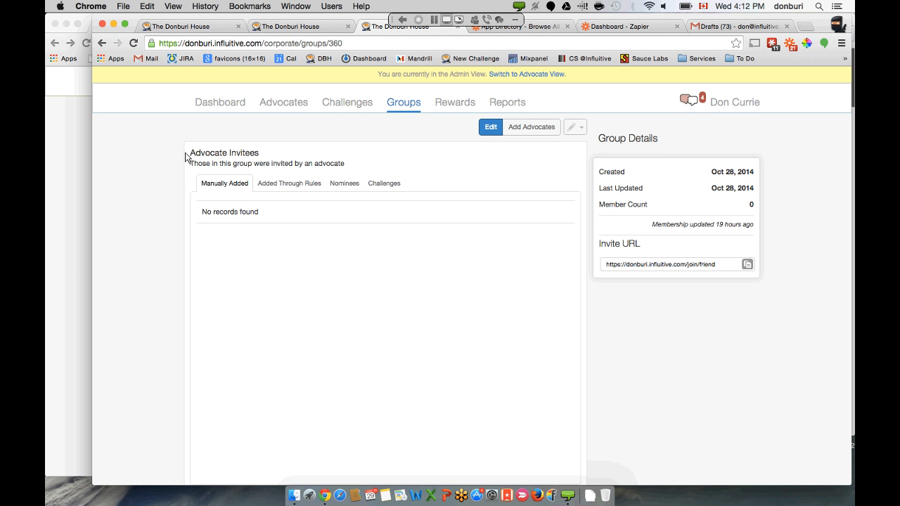
drag(186, 157, 262, 160)
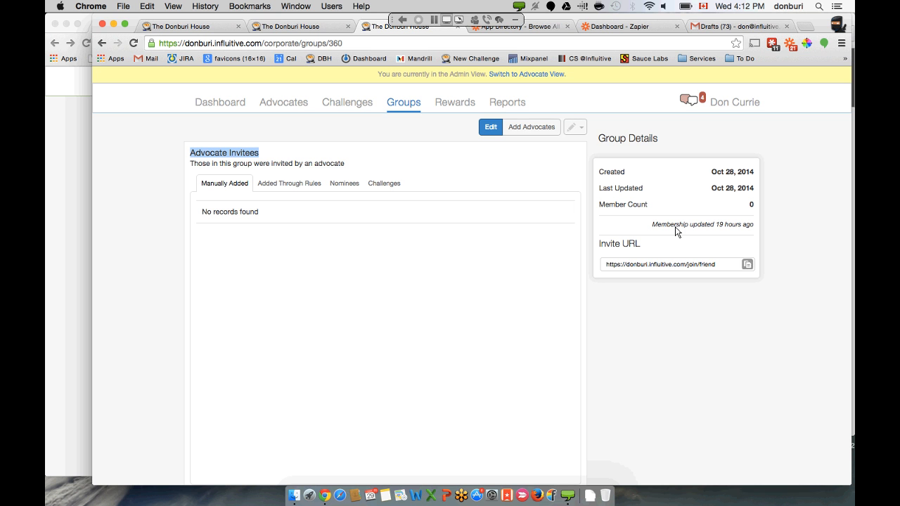
click(746, 264)
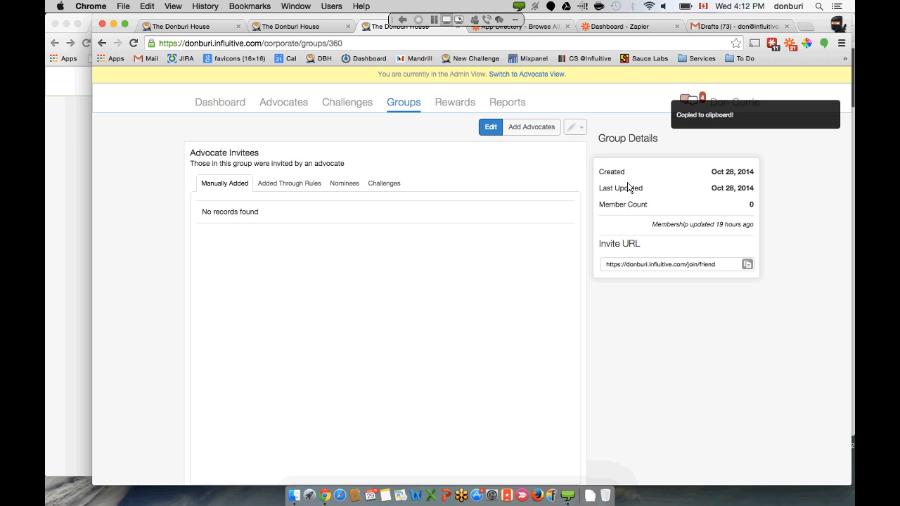
click(319, 28)
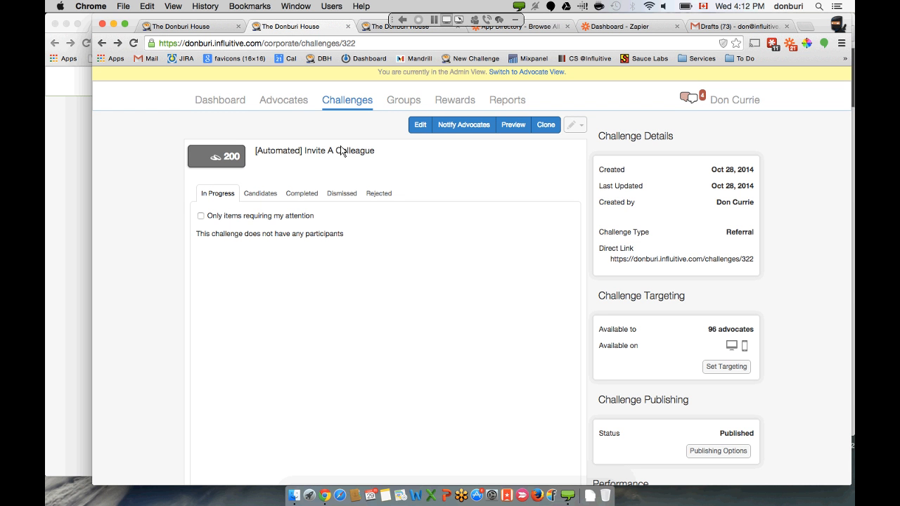
click(188, 28)
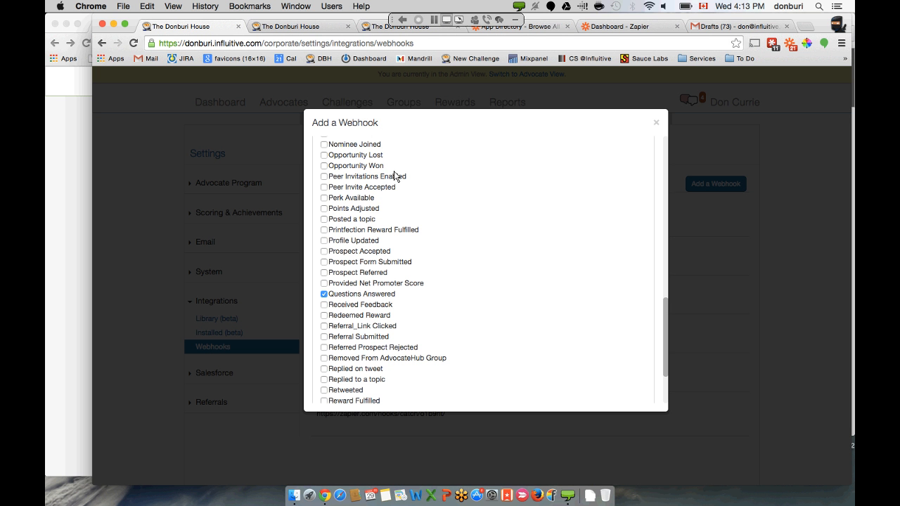
scroll(395, 172, up, 15)
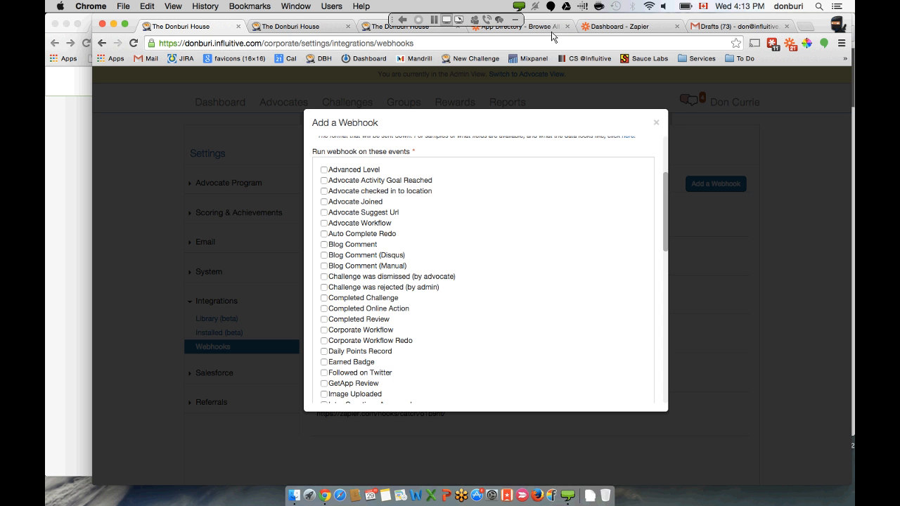
- From the Zapier dashboard, choose Make a New Zap
click(597, 29)
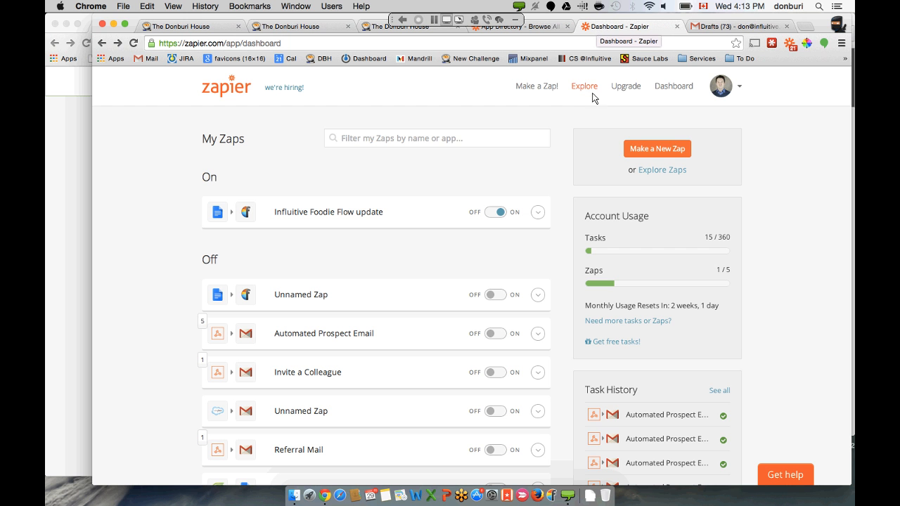
click(645, 149)
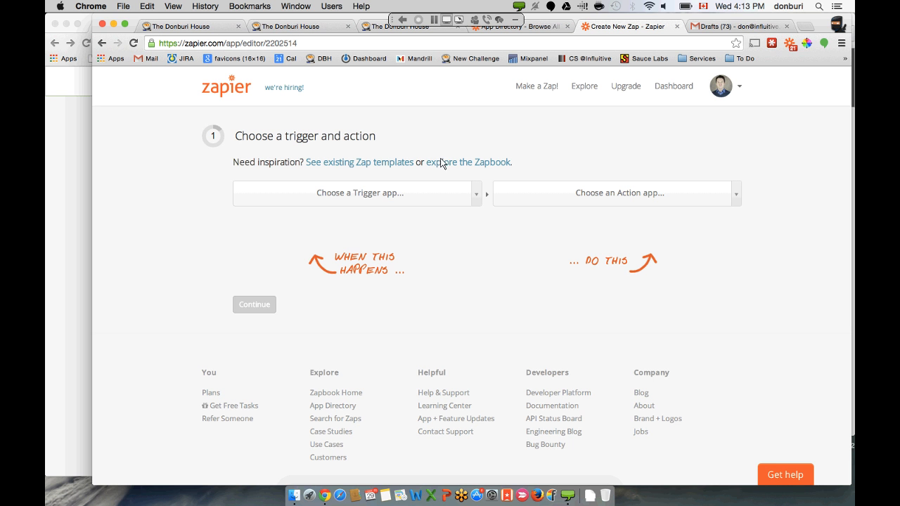
- Choose Web Hook as the trigger app, found by searching 'web', with the Catch Hook trigger
click(419, 192)
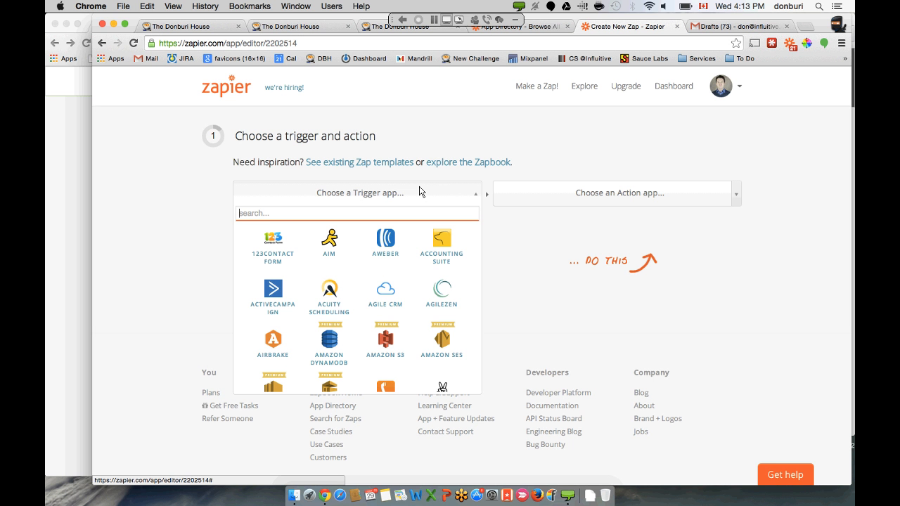
text(w)
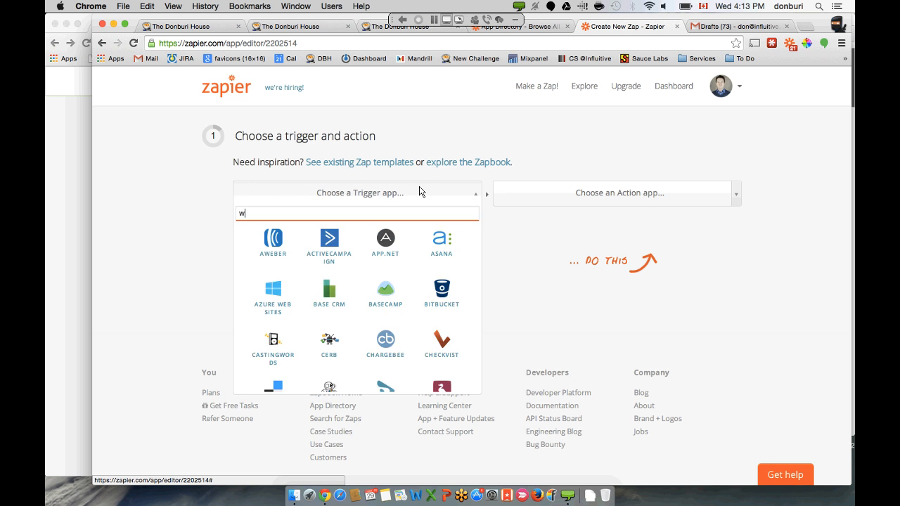
text(eb)
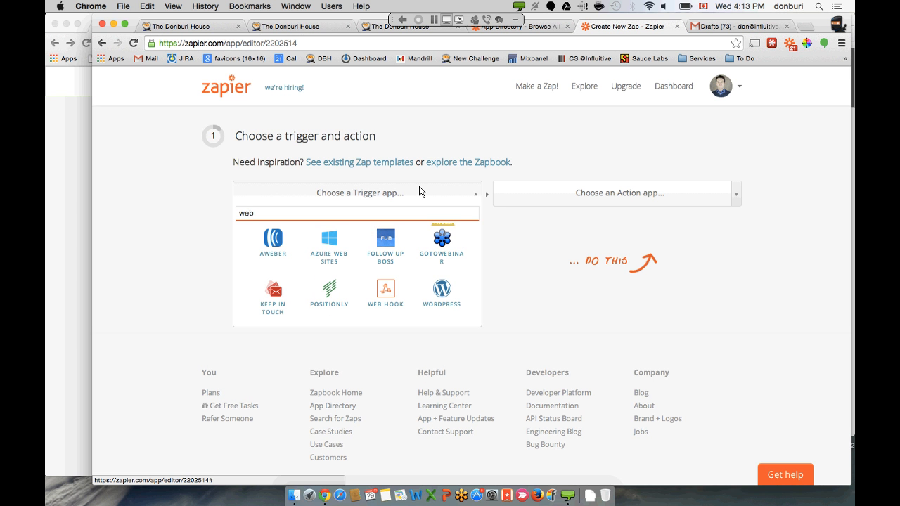
click(393, 290)
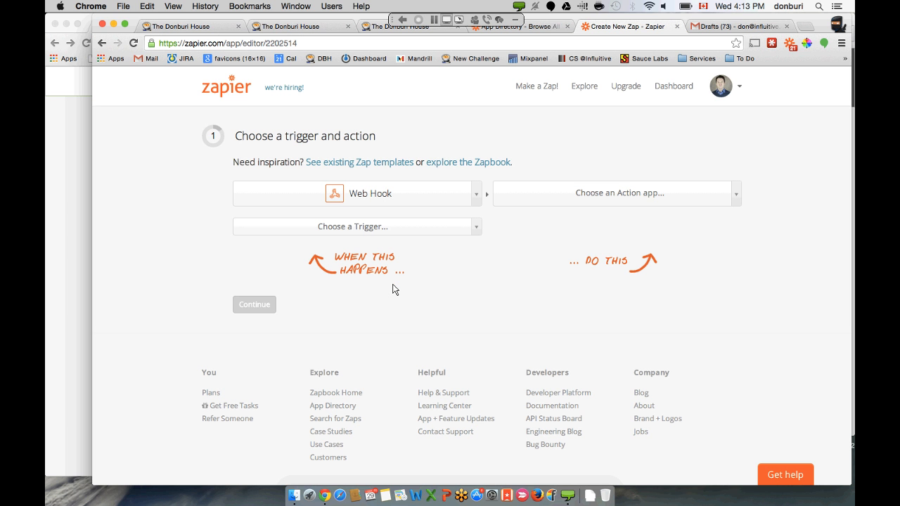
click(433, 232)
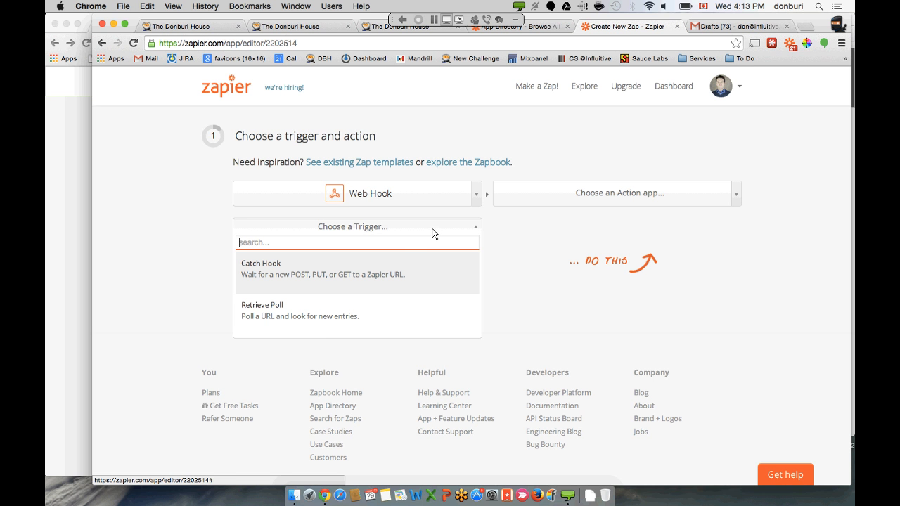
click(398, 264)
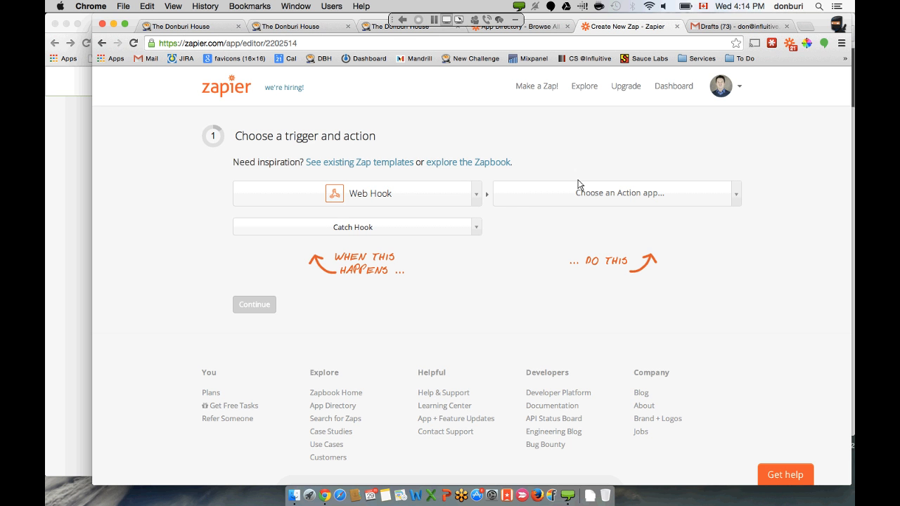
- Choose Gmail as the action app, found by searching 'gm', with the Create Draft action
click(603, 194)
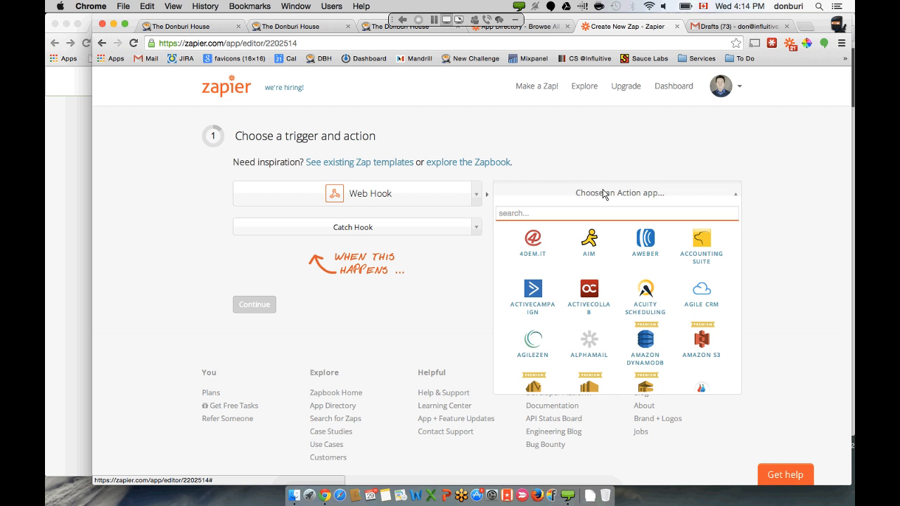
text(mailc)
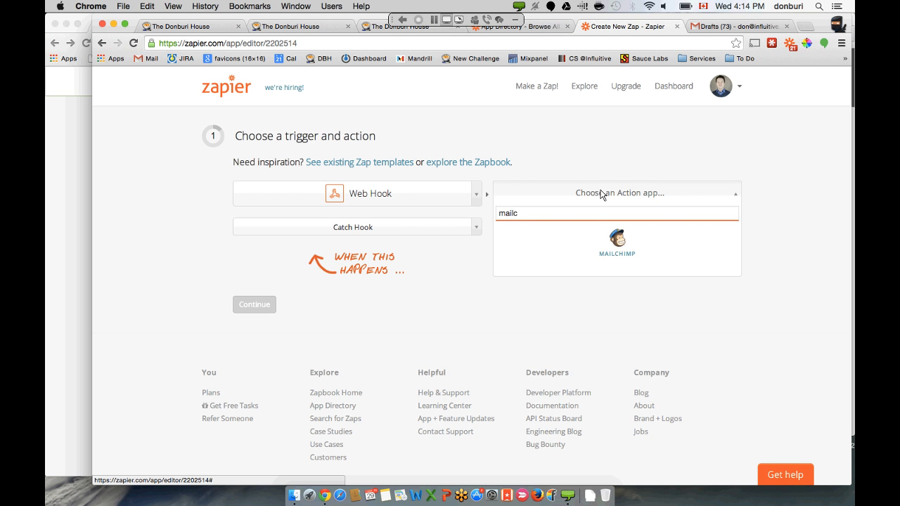
key(BackSpace)
key(BackSpace)
key(BackSpace)
text(n)
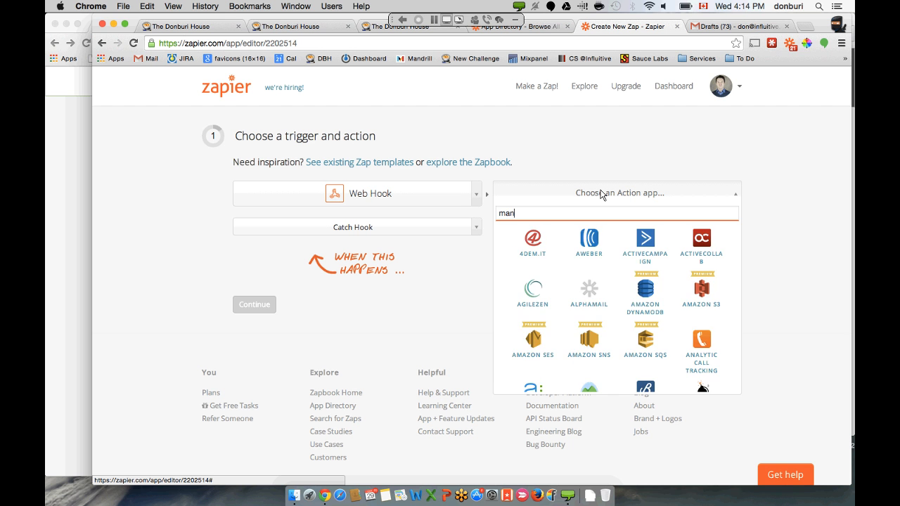
text(dri)
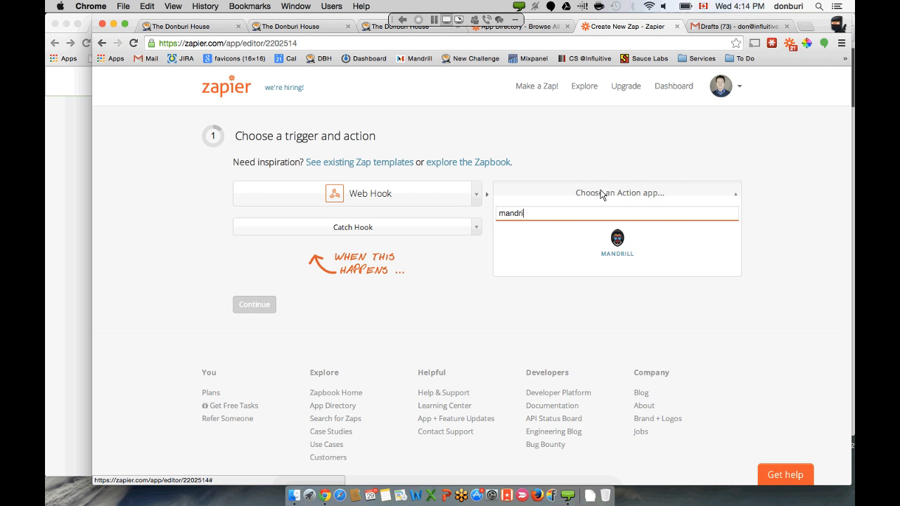
key(BackSpace)
key(BackSpace)
key(BackSpace)
key(BackSpace)
key(BackSpace)
key(BackSpace)
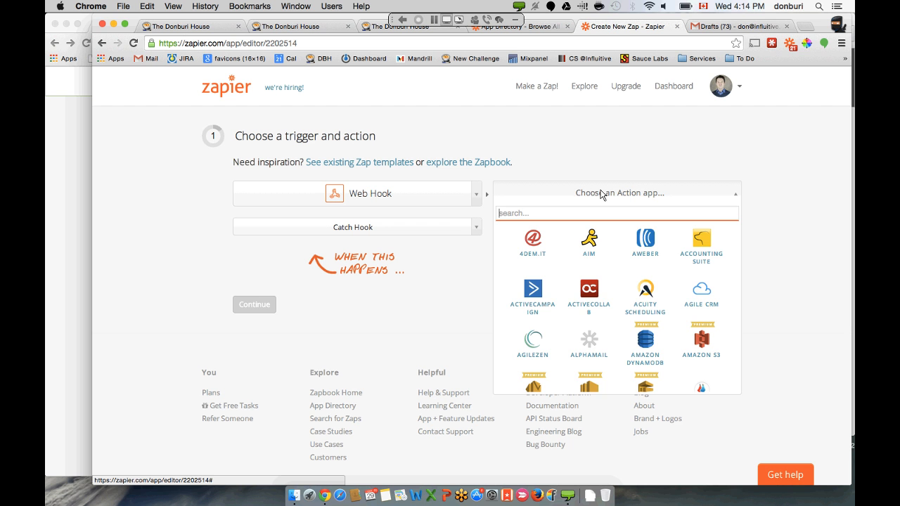
text(gm)
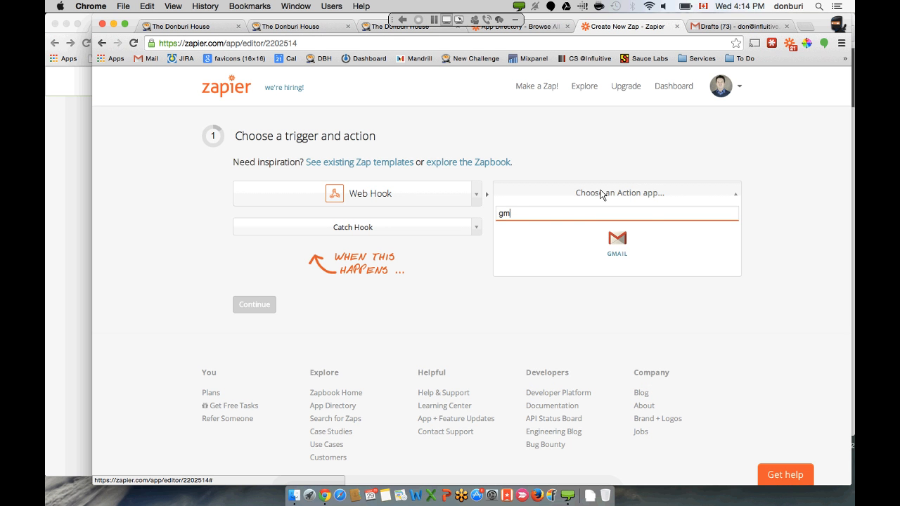
click(619, 247)
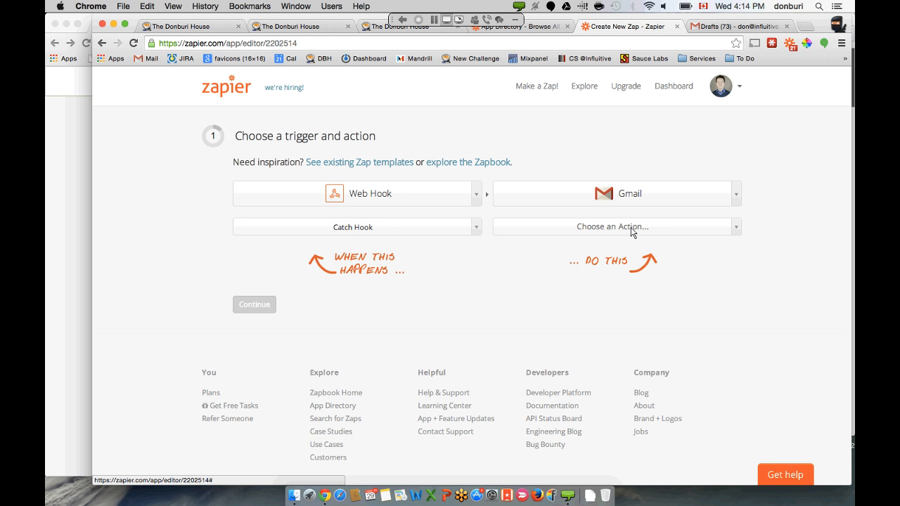
click(631, 228)
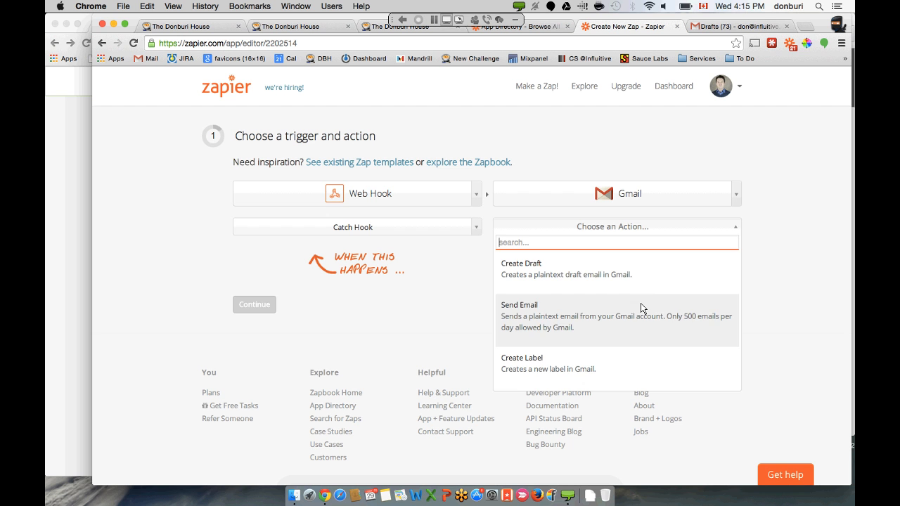
click(649, 275)
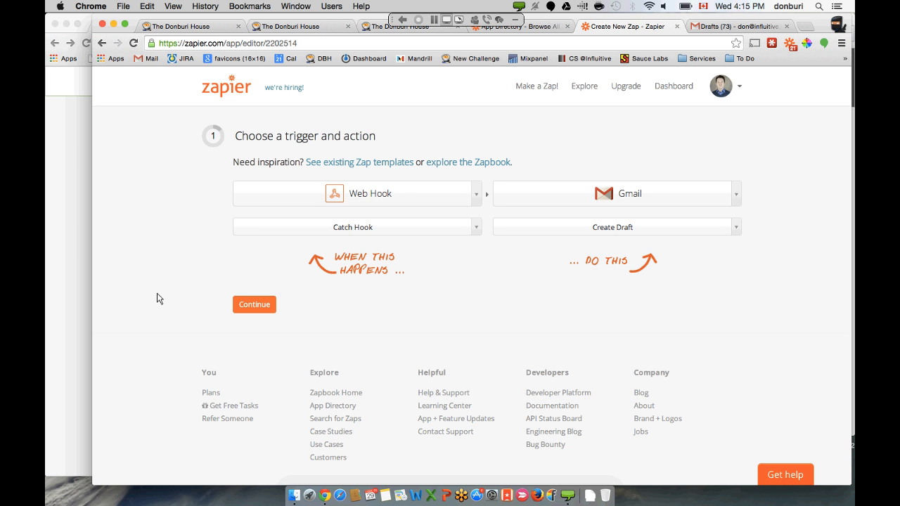
- Continue to the Web Hook account step and copy the generated catch-hook URL
click(251, 304)
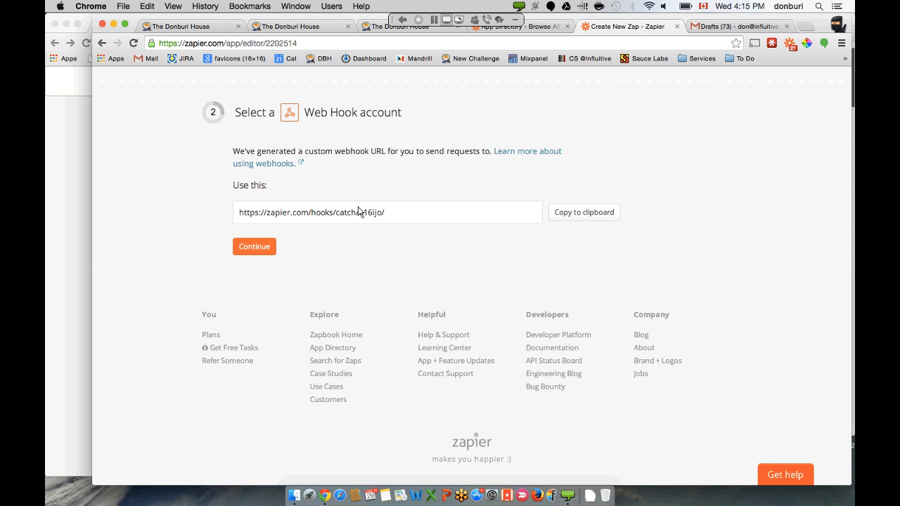
click(355, 213)
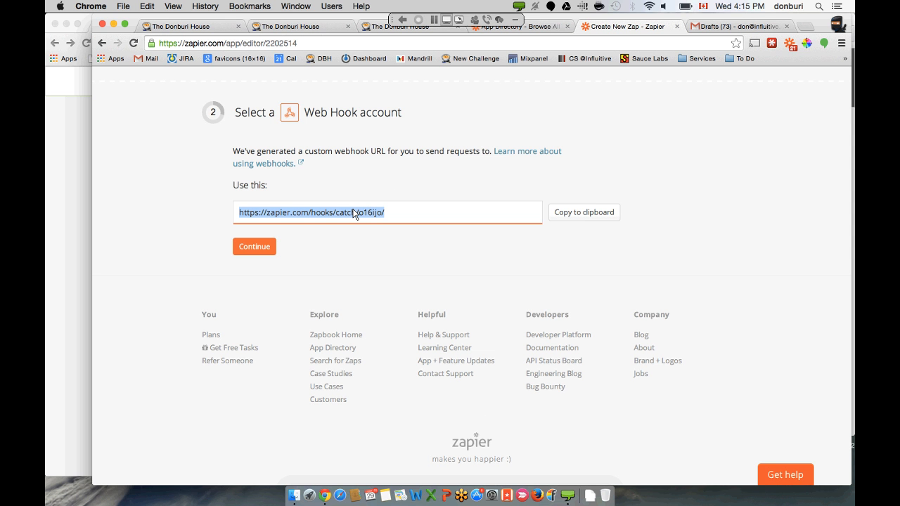
key(super+c)
click(213, 28)
- Paste the Zapier hook URL into Webhook Provider URL and save the Questions Answered webhook
scroll(502, 158, up, 3)
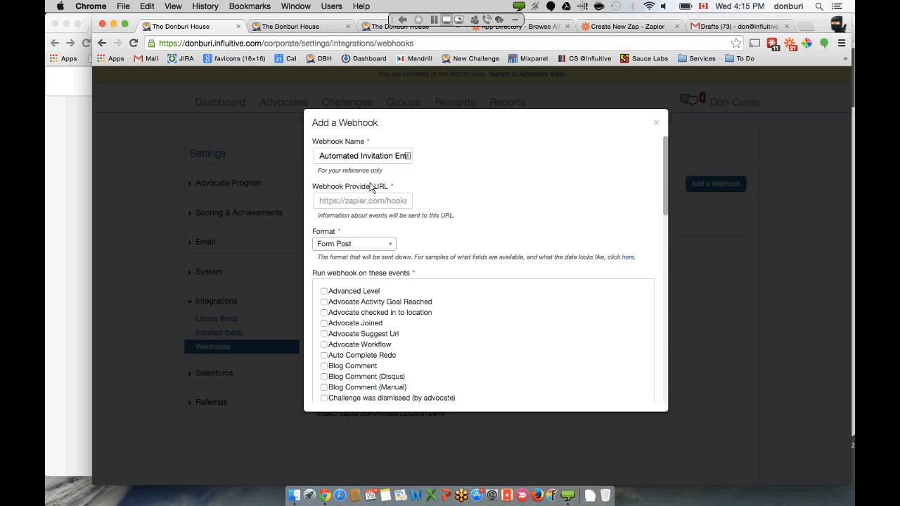
click(354, 201)
key(super+v)
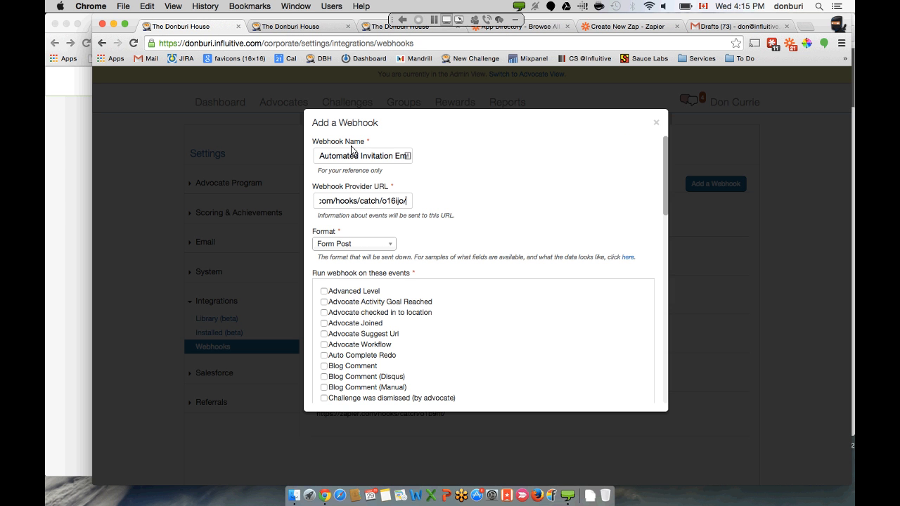
scroll(485, 180, down, 5)
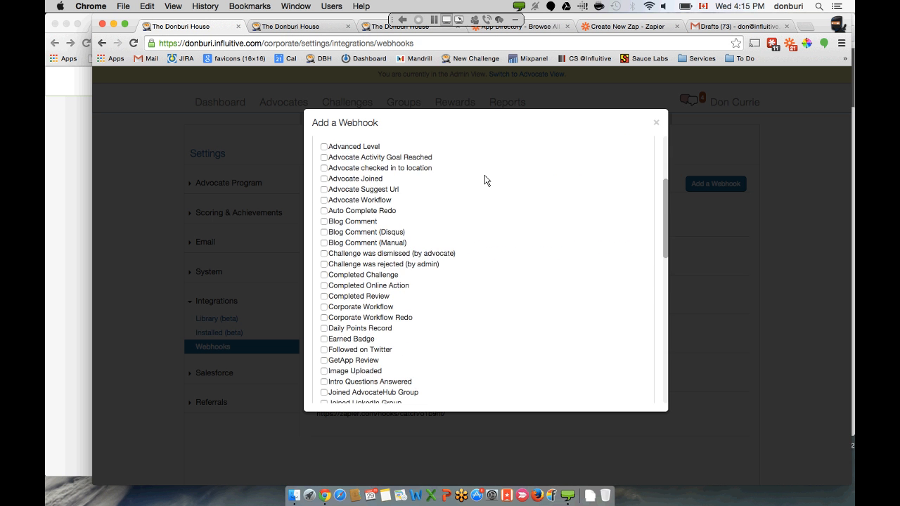
scroll(484, 181, down, 12)
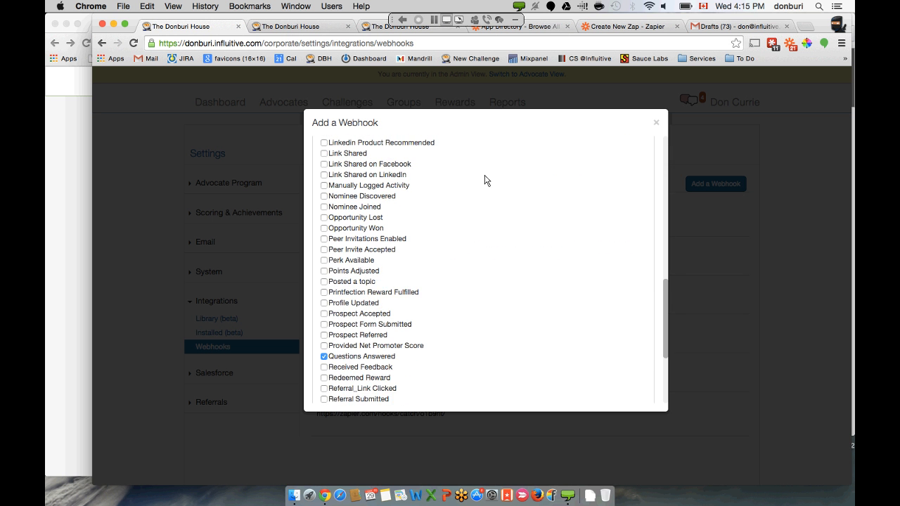
scroll(484, 181, down, 3)
scroll(372, 326, down, 4)
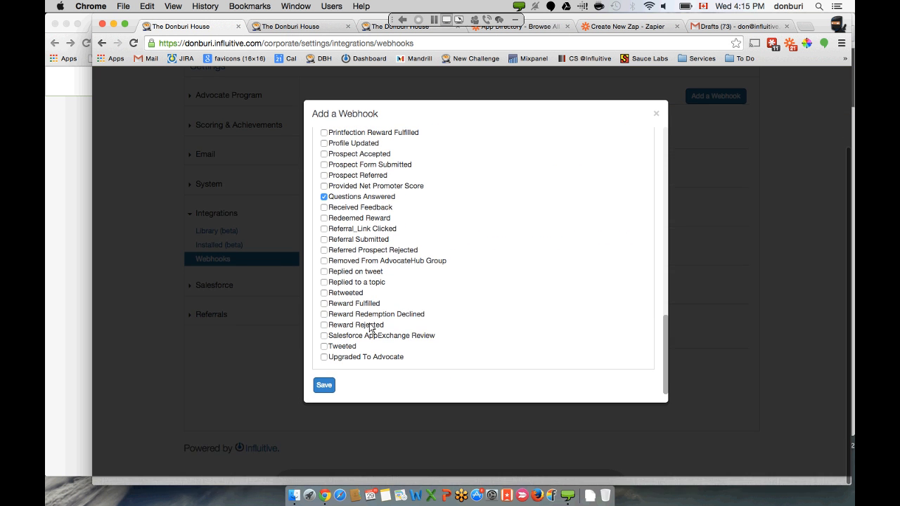
click(324, 394)
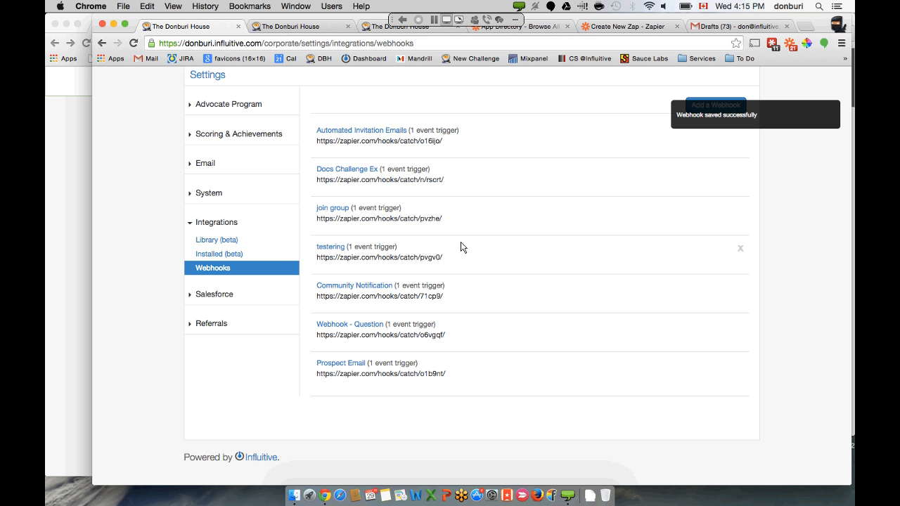
scroll(460, 246, up, 2)
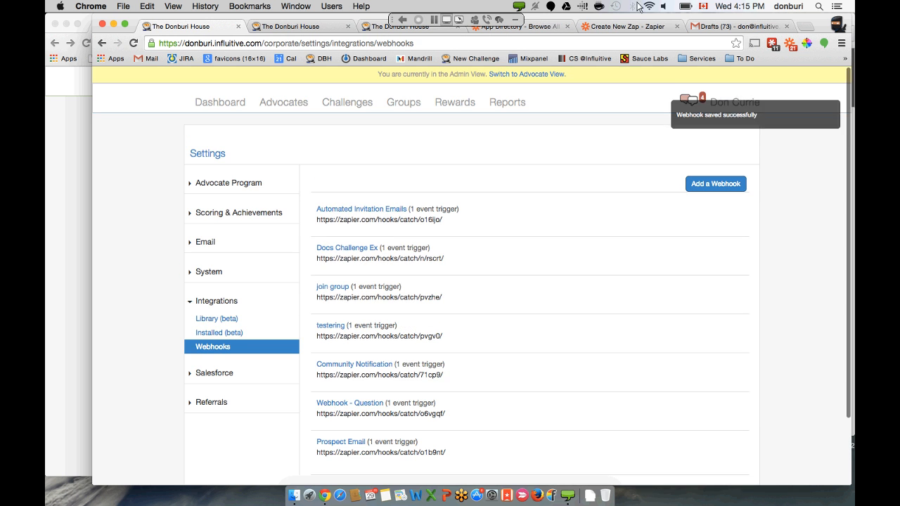
click(630, 28)
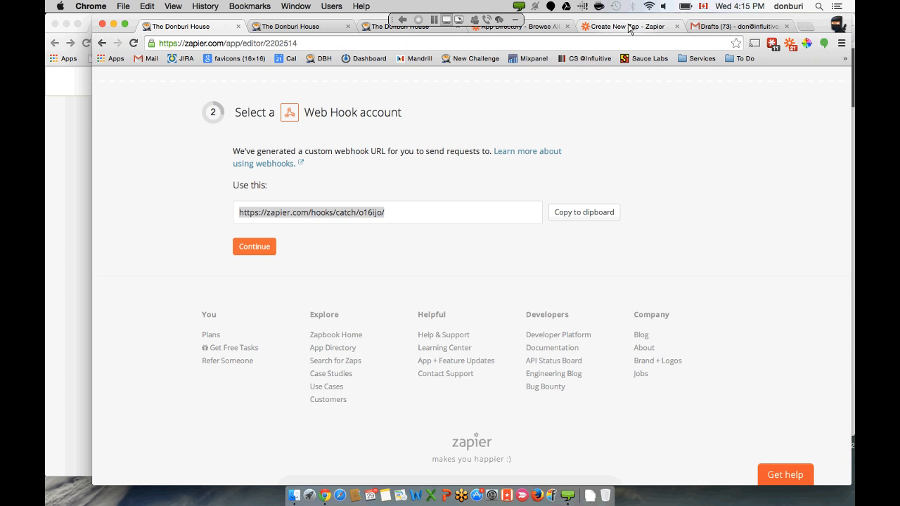
- Continue to the Gmail account step, test the Gmail account, then continue to step 4
click(254, 247)
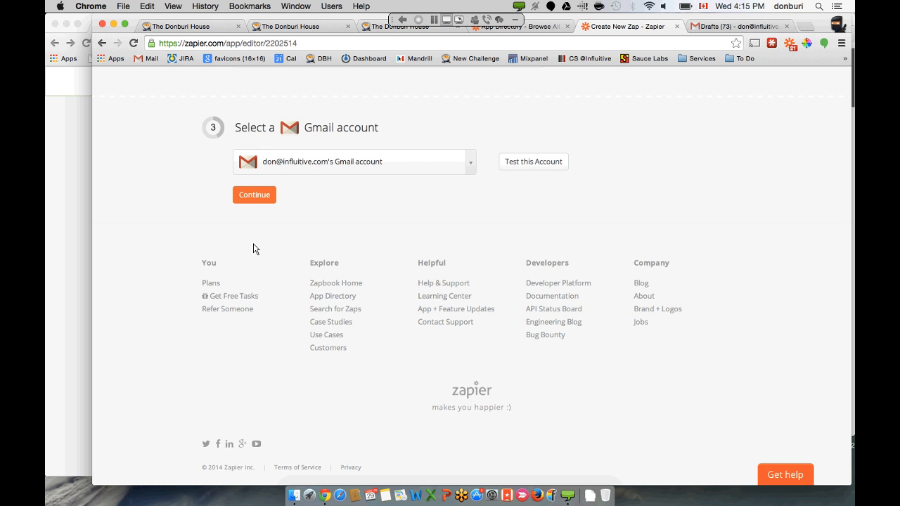
click(545, 169)
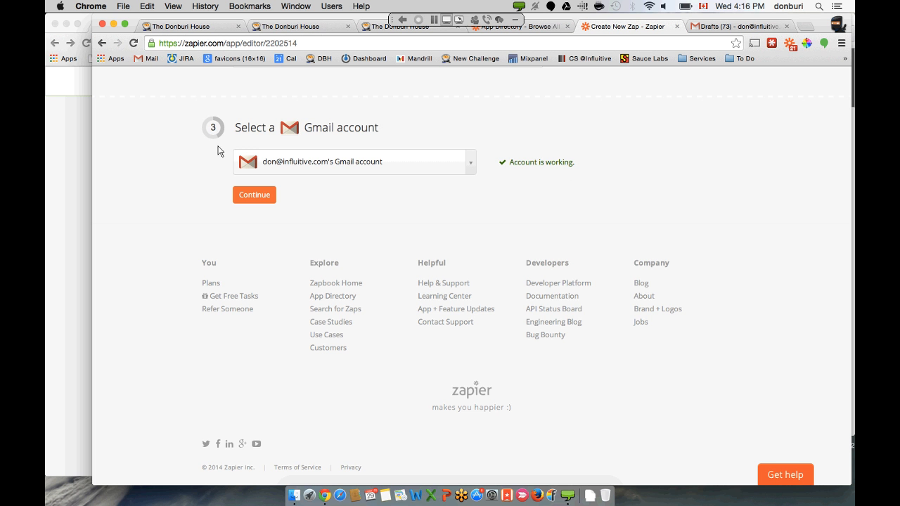
click(251, 197)
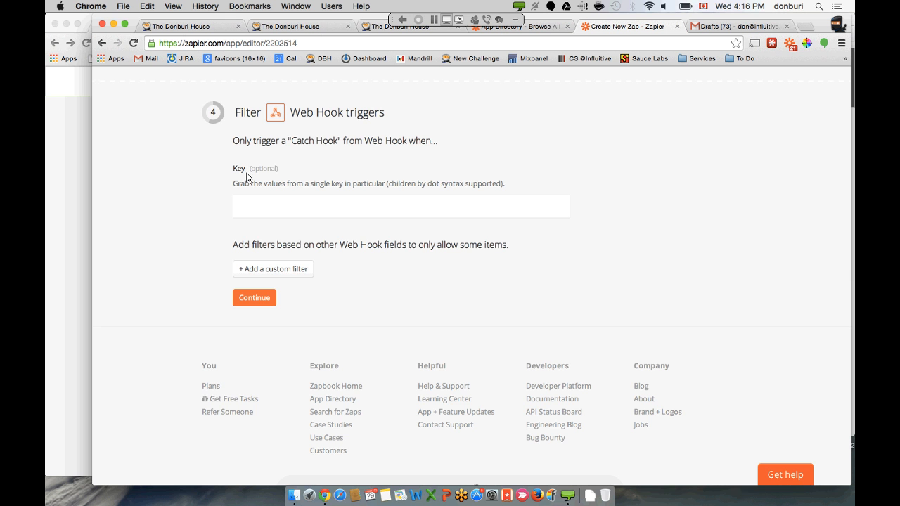
- Add a custom filter row to the Web Hook trigger and open its Field list
scroll(196, 207, down, 1)
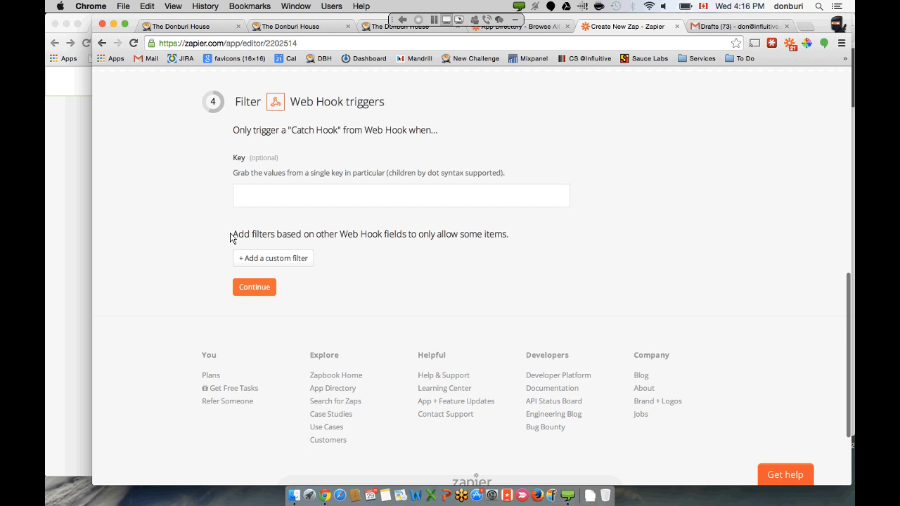
drag(231, 237, 404, 225)
click(352, 233)
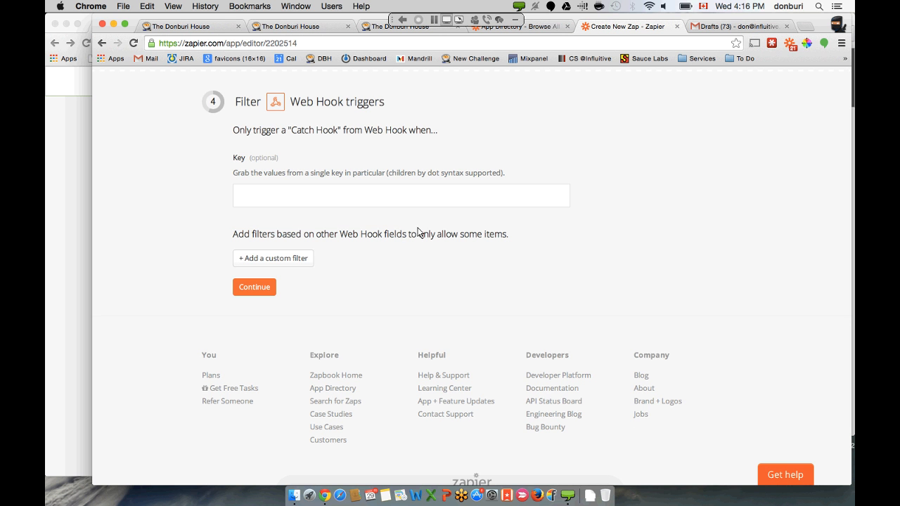
click(292, 257)
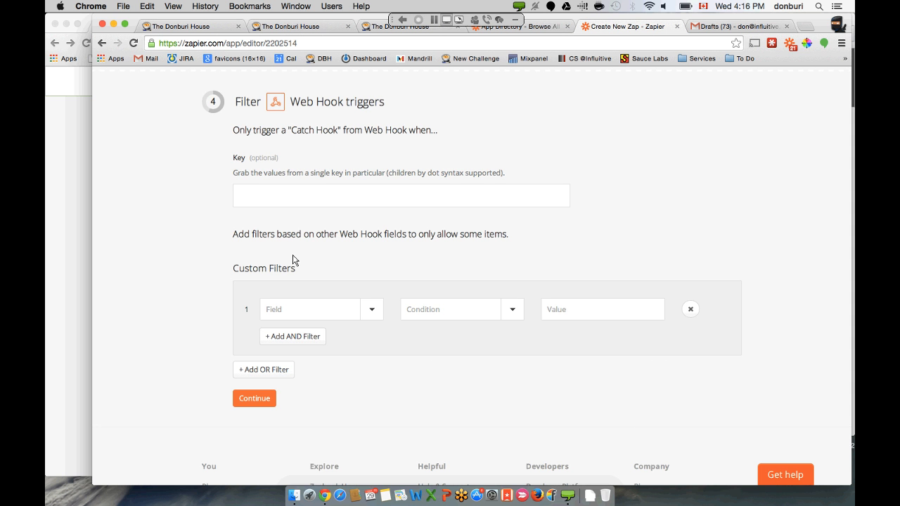
scroll(317, 270, down, 1)
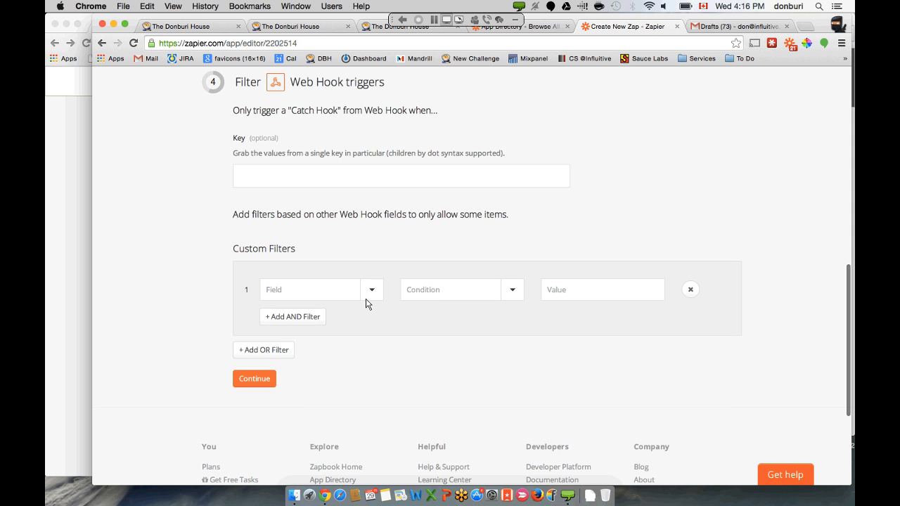
click(373, 291)
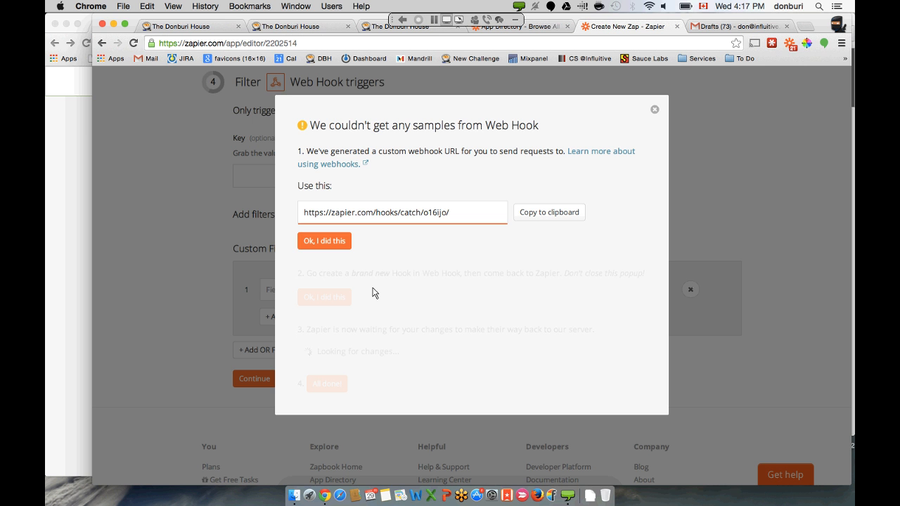
- Confirm the webhook URL and the new hook steps so Zapier waits for a sample
click(340, 250)
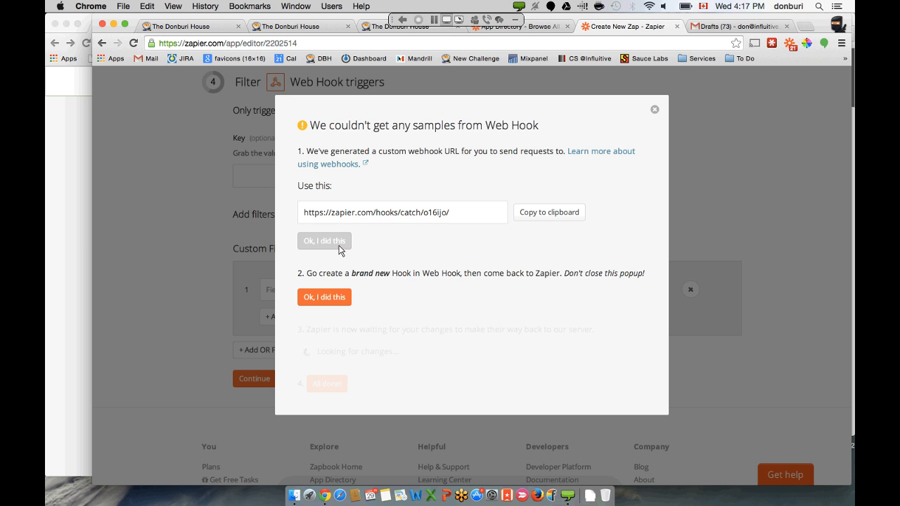
click(326, 297)
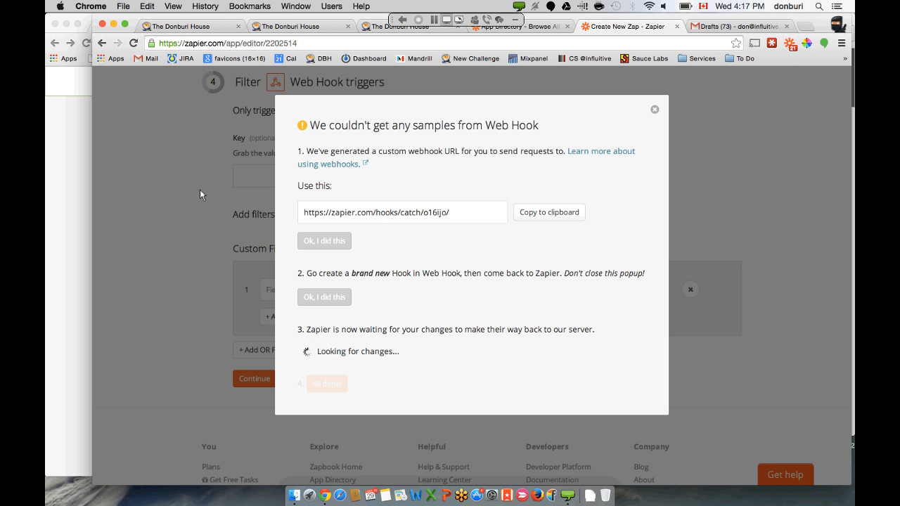
- Send the Influitive referral invite with a placeholder first name, last name and e-mail, then return to Zapier
click(78, 120)
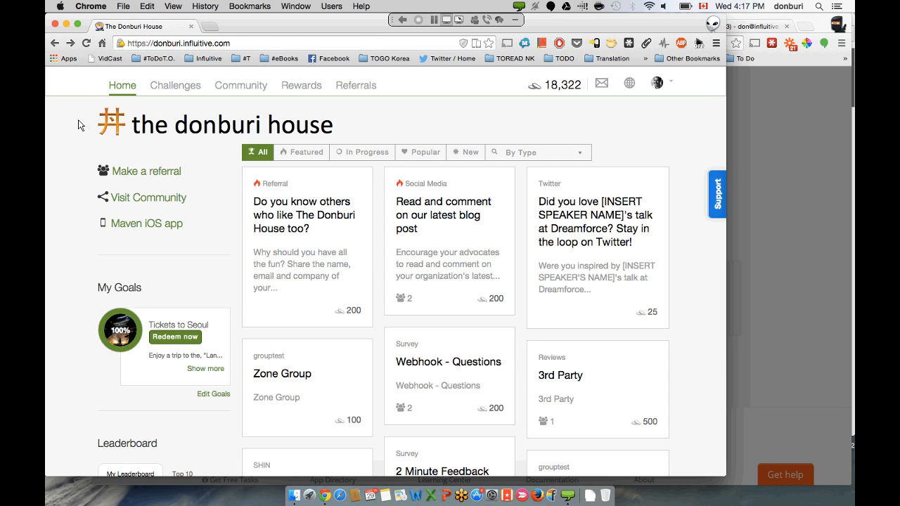
click(320, 223)
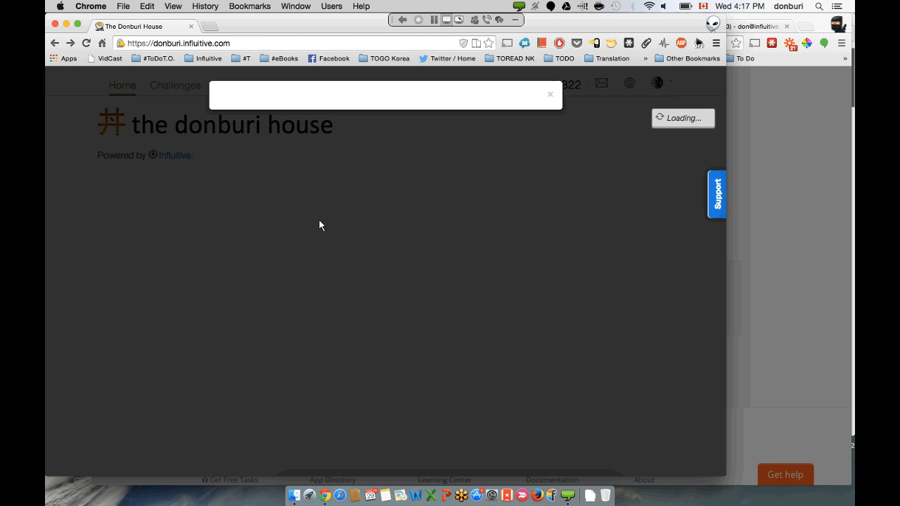
click(124, 247)
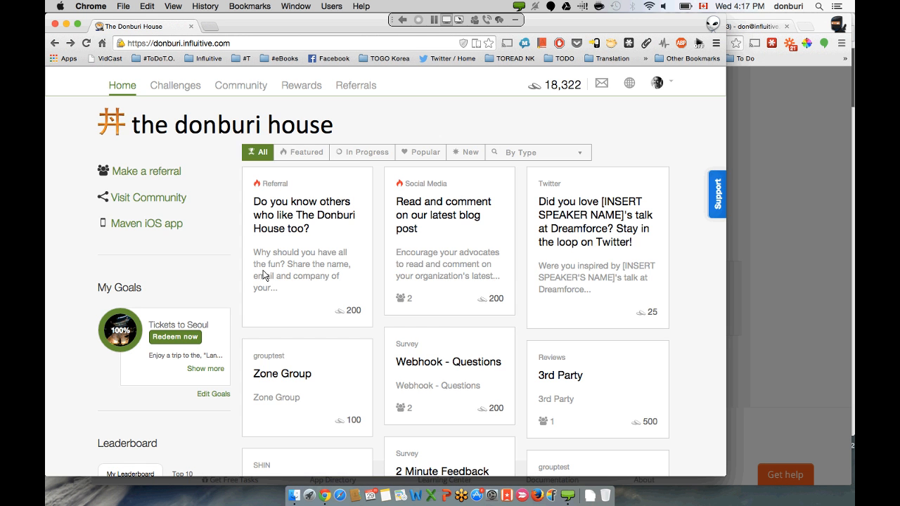
click(321, 229)
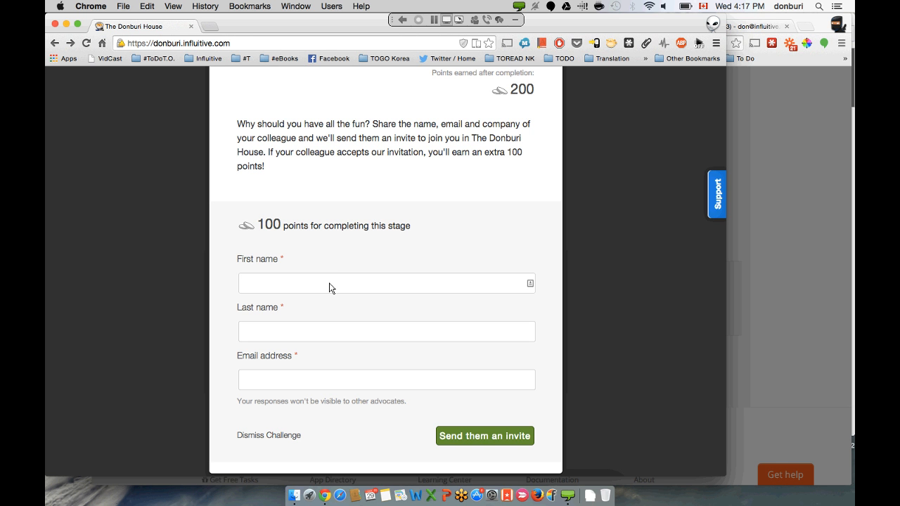
text(FIRST)
text(NAME)
text(LAST)
text( NAME)
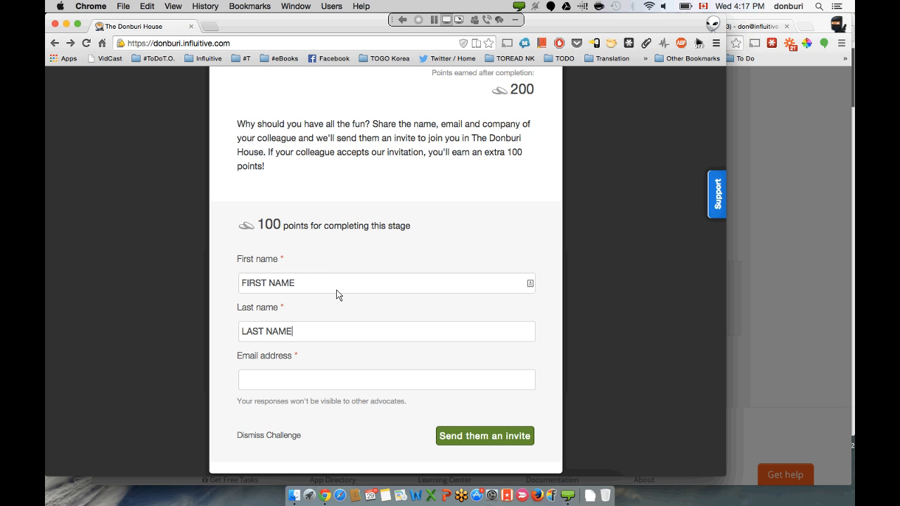
text(email@email.com)
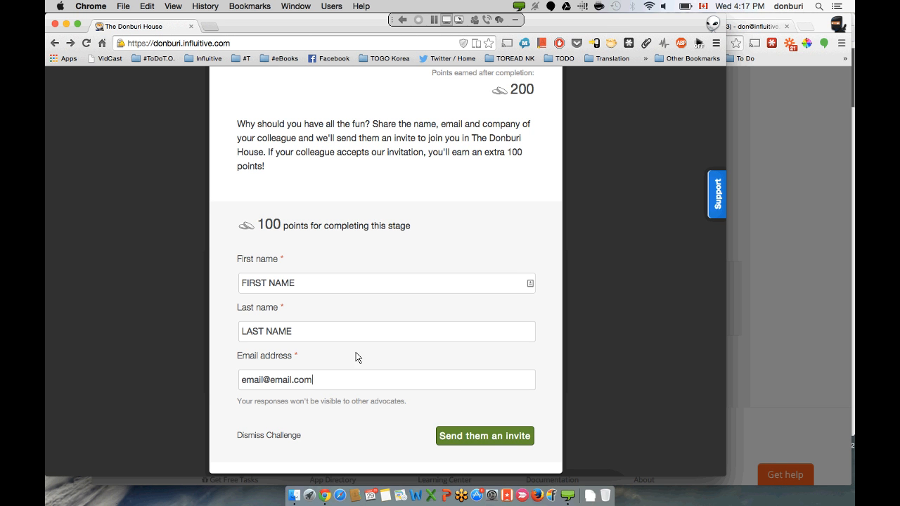
click(467, 438)
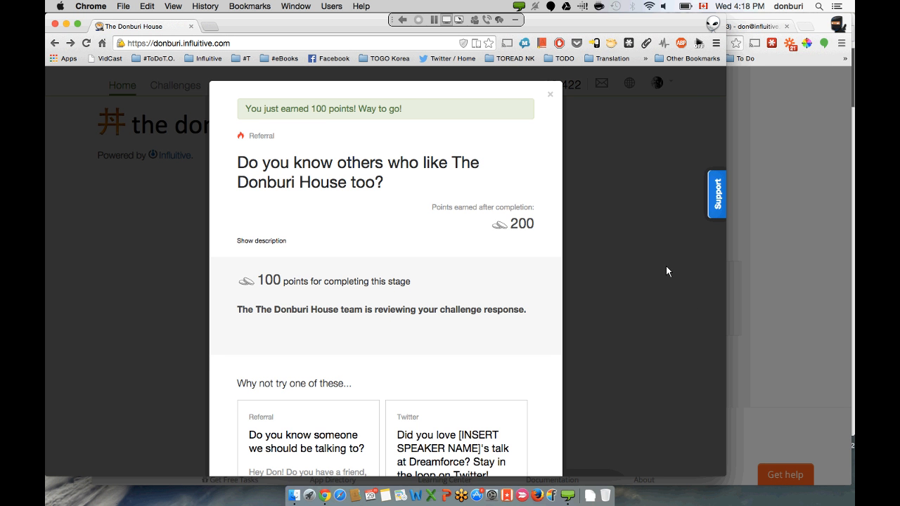
click(667, 271)
click(765, 235)
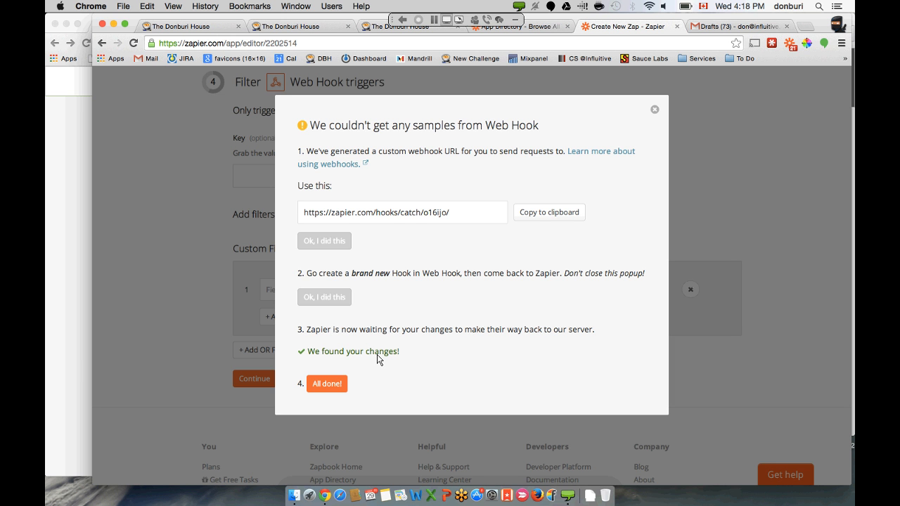
- Finish fetching the sample webhook data in Zapier
click(336, 384)
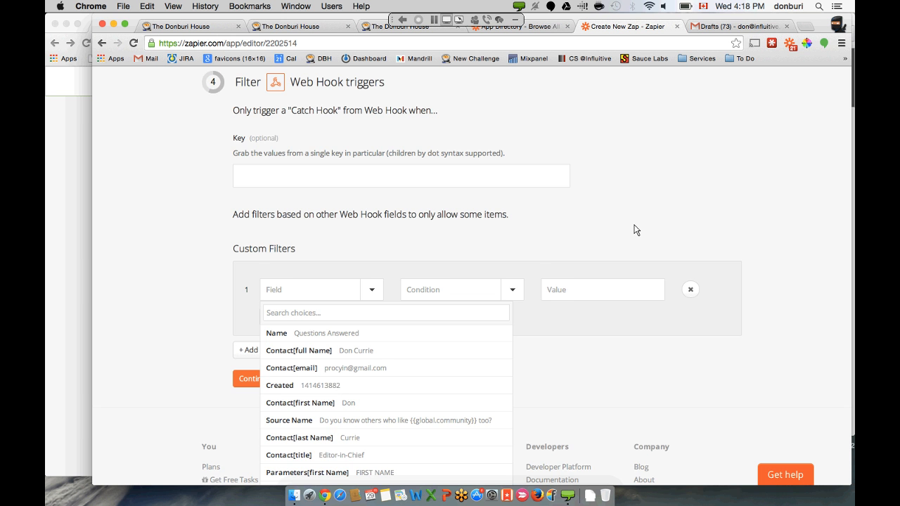
scroll(634, 230, down, 3)
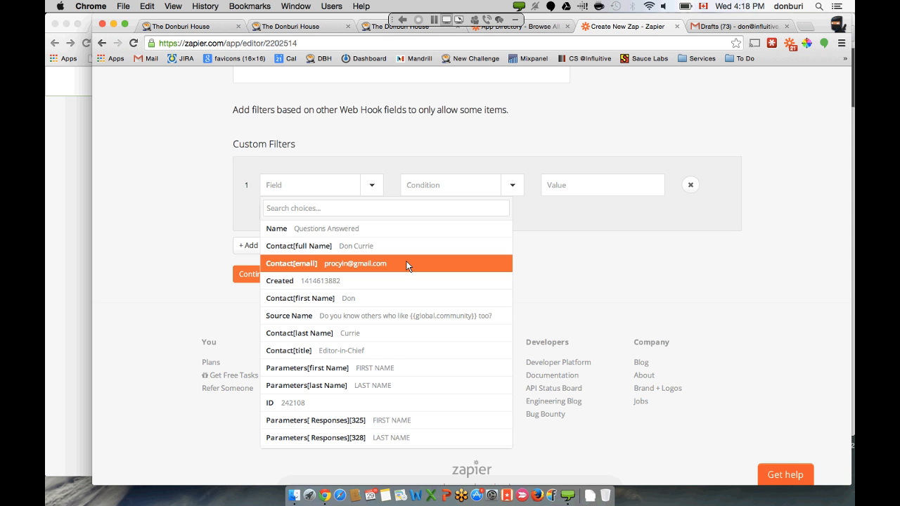
scroll(406, 266, down, 3)
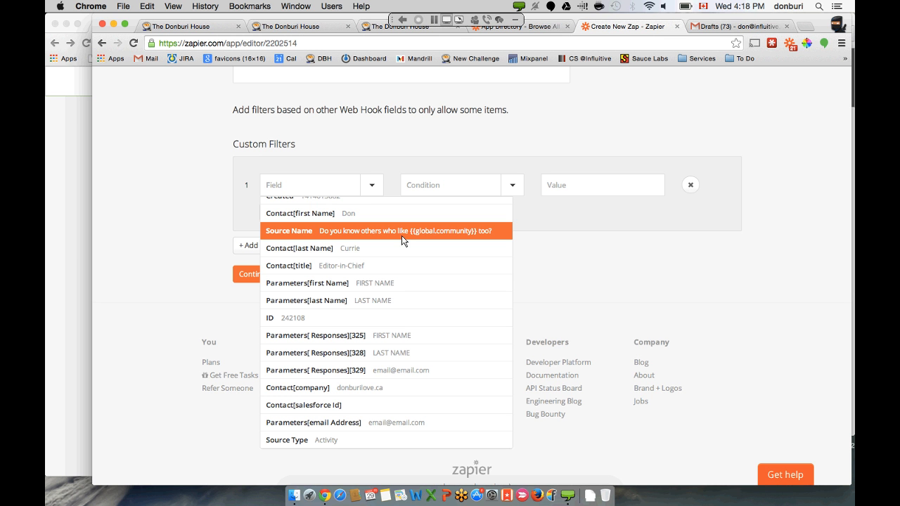
click(55, 177)
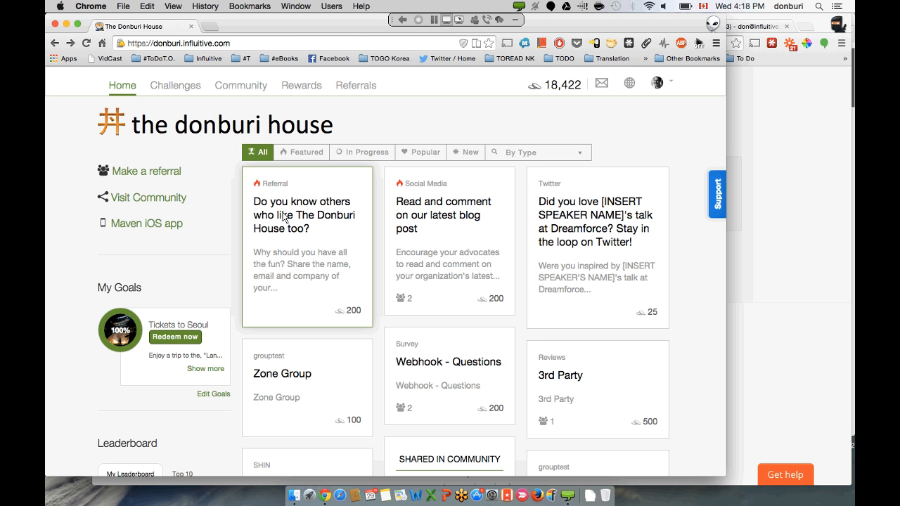
click(833, 195)
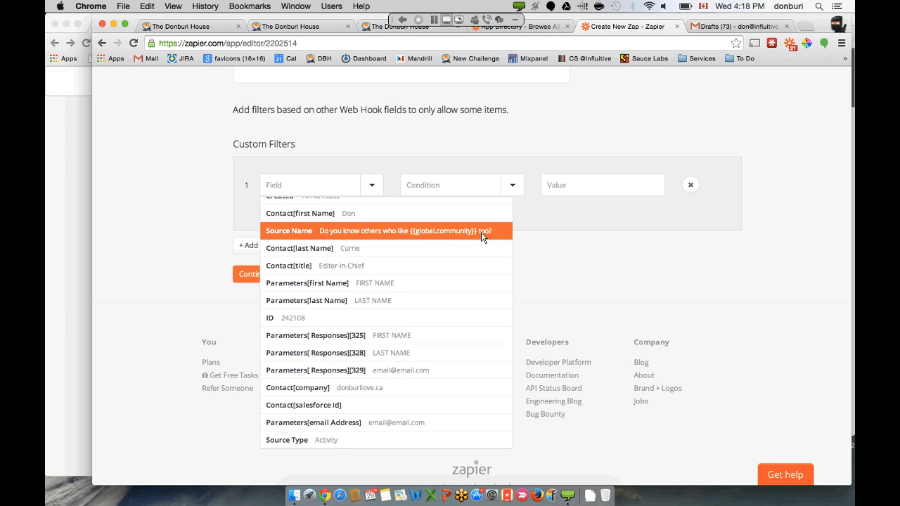
- Set the filter to Source Name with (Text) Exactly matches, then go to the Influitive webhooks page
click(441, 230)
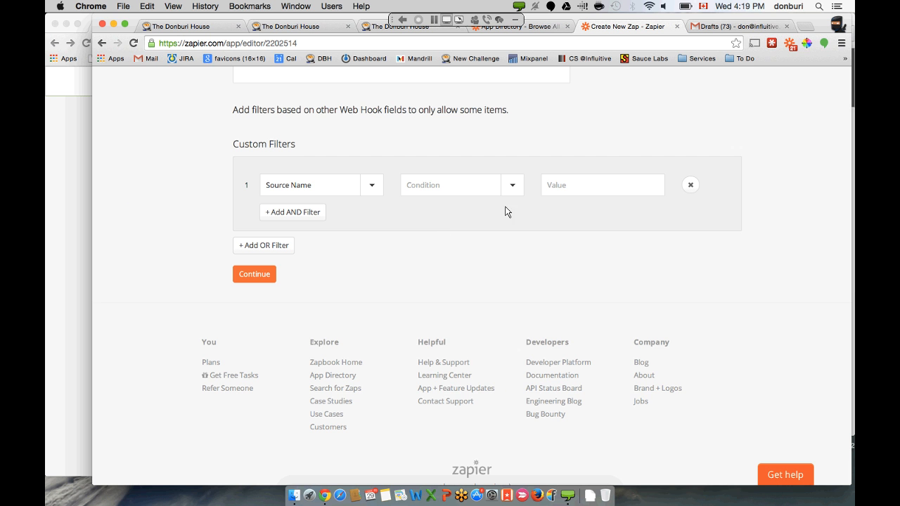
click(512, 187)
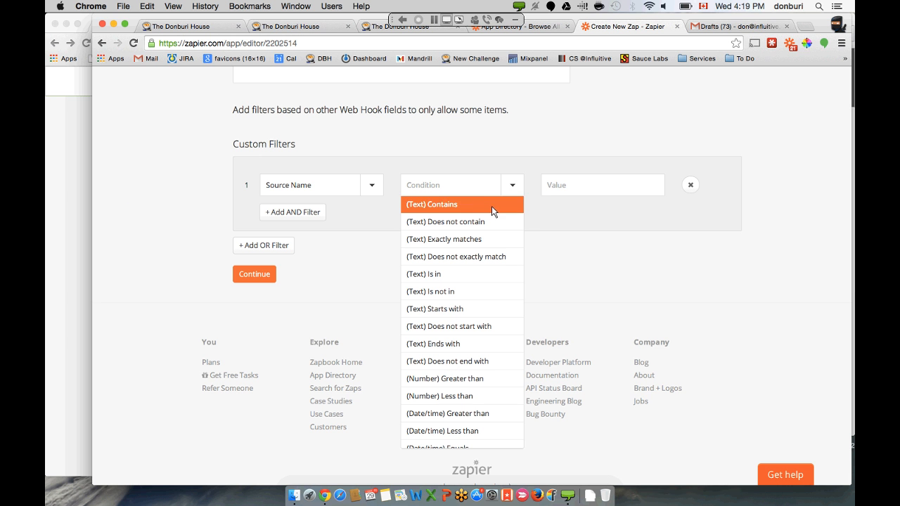
click(477, 240)
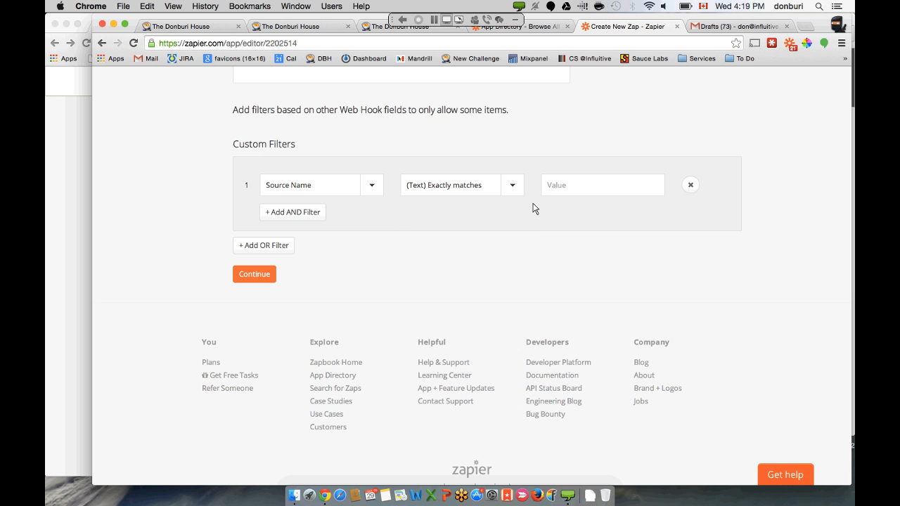
click(218, 24)
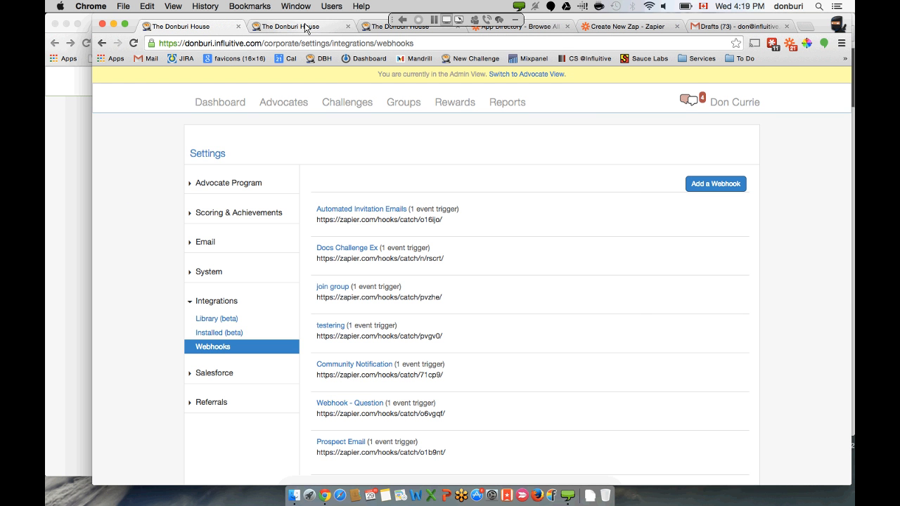
- Edit the [Automated] Invite A Colleague challenge, copy its headline, and go back to Zapier
click(305, 28)
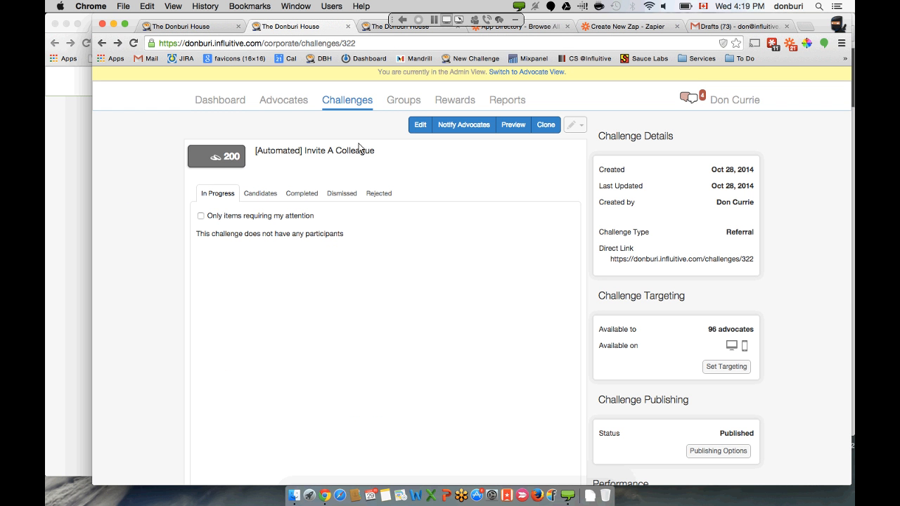
click(417, 125)
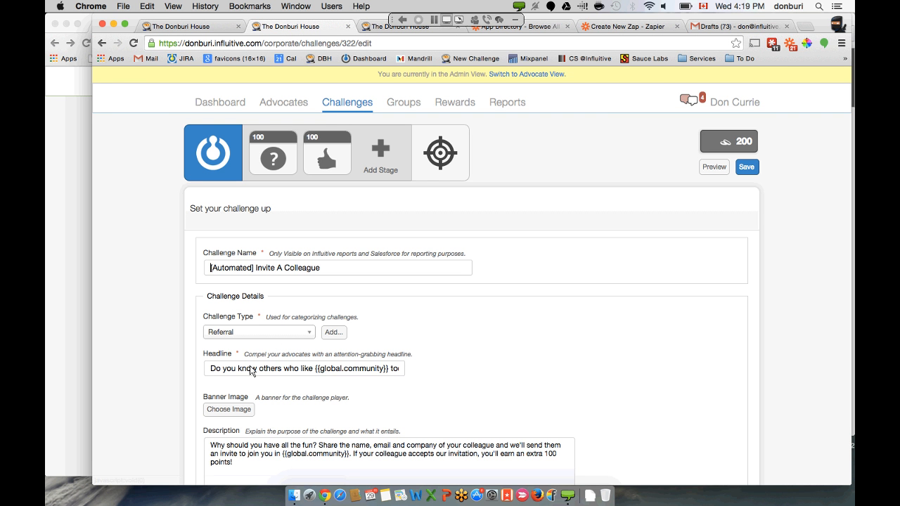
triple_click(251, 370)
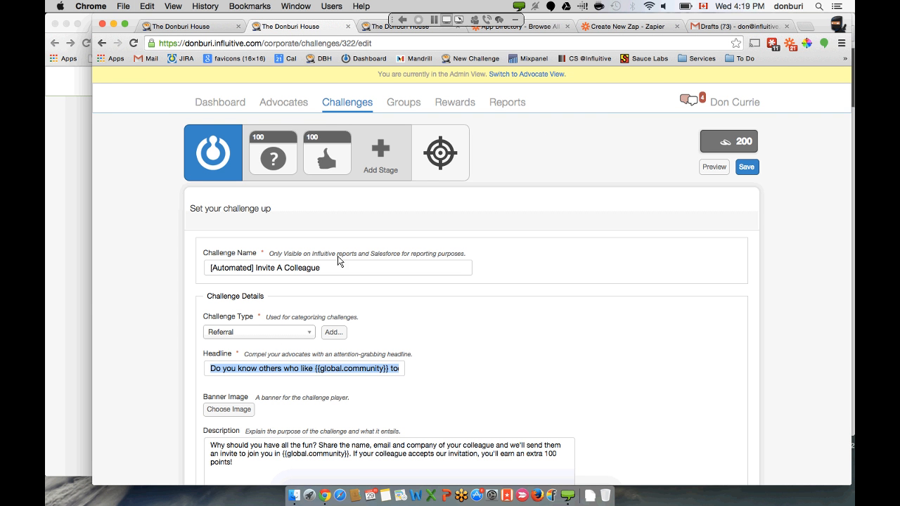
click(604, 28)
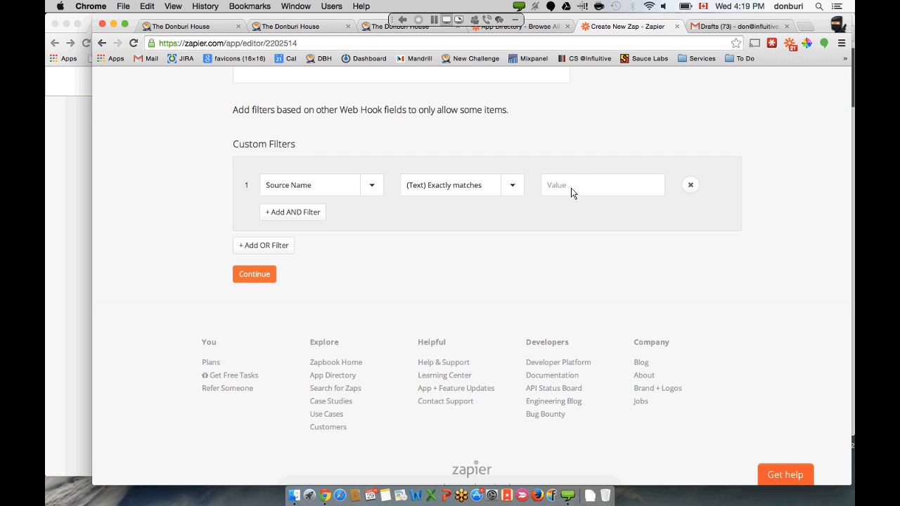
- Paste the challenge headline as the filter Value and continue to step 5, Gmail Draft matching
click(570, 188)
key(ctrl+v)
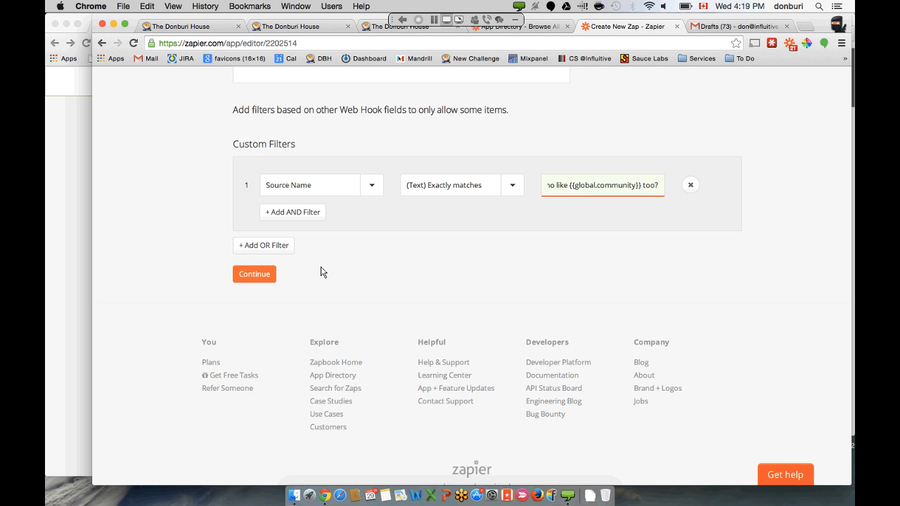
click(244, 274)
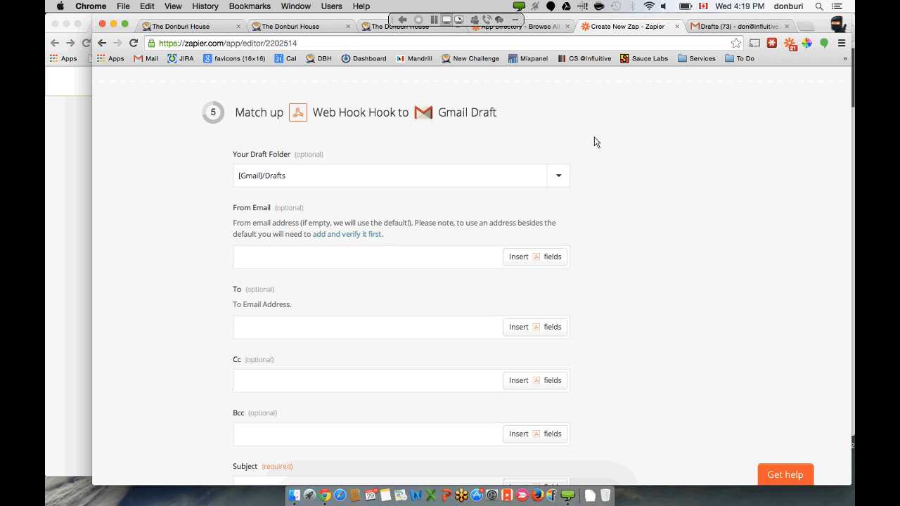
- Set the draft's From Email to your own address
scroll(407, 235, down, 1)
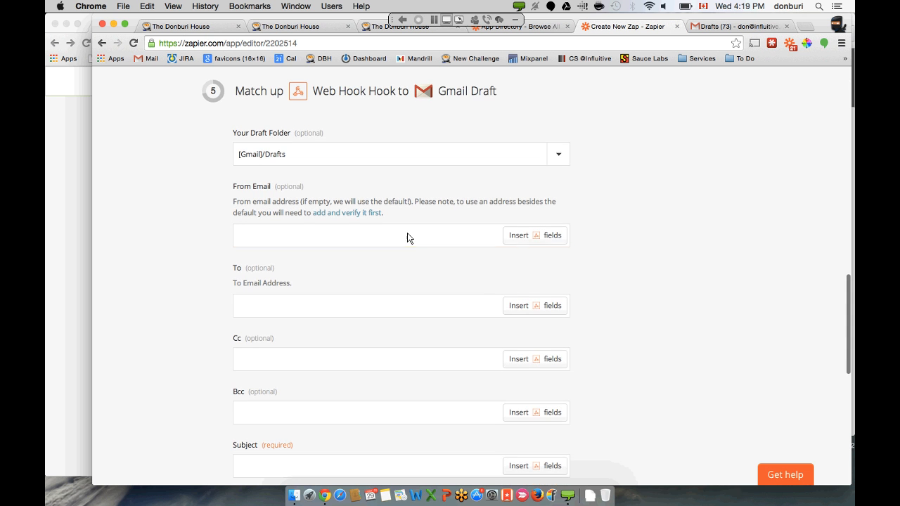
click(407, 235)
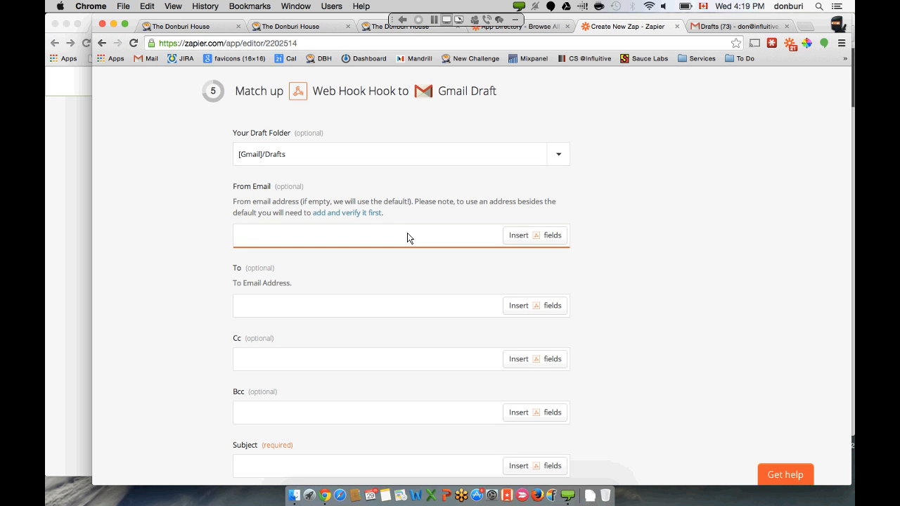
- Map the To field to the webhook's Parameters[ Responses][329] value
click(474, 305)
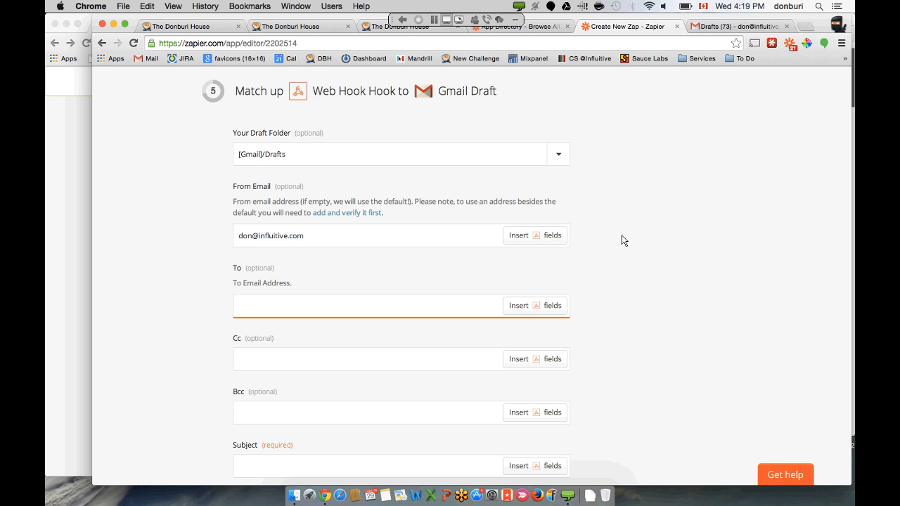
scroll(627, 240, down, 3)
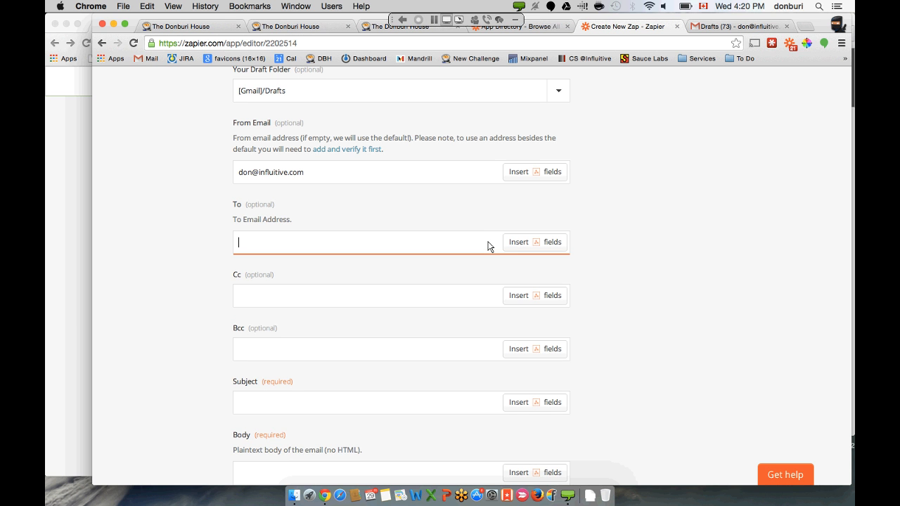
click(542, 249)
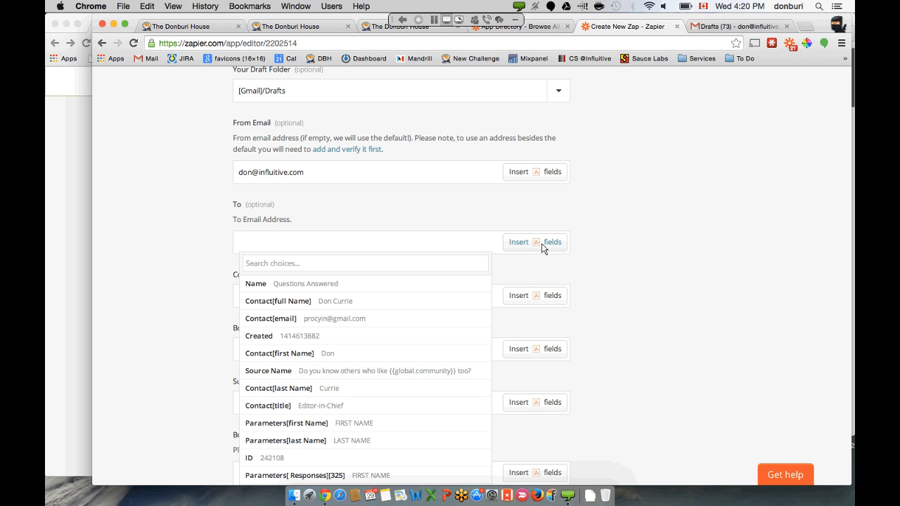
scroll(541, 258, down, 2)
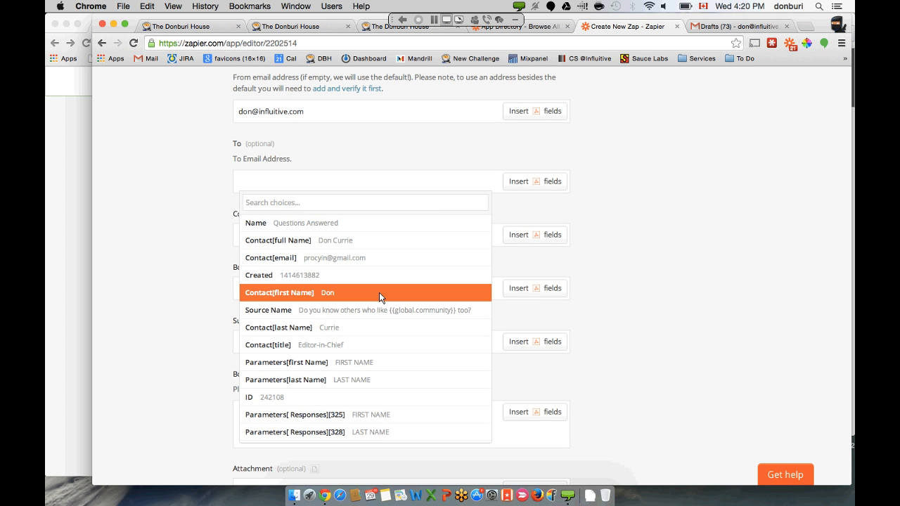
scroll(379, 292, down, 3)
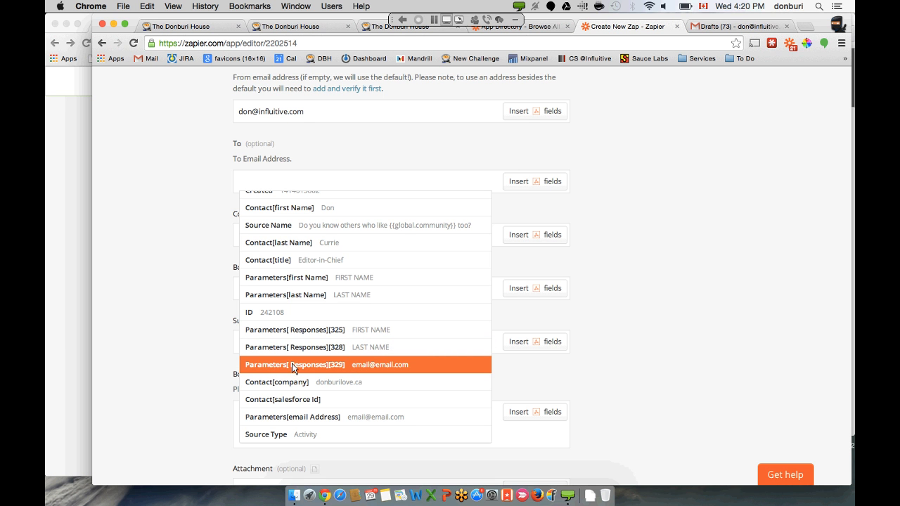
click(362, 366)
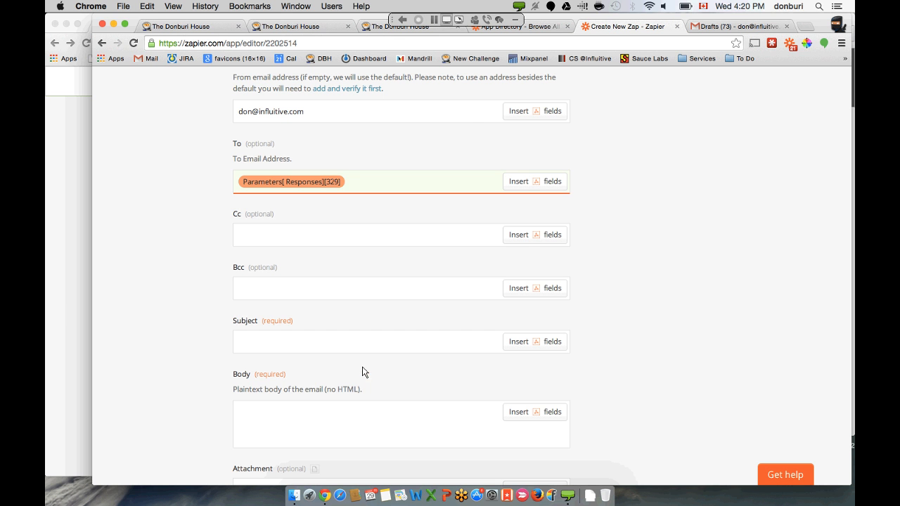
- Fill the Bcc field with a colleague's e-mail address
click(379, 244)
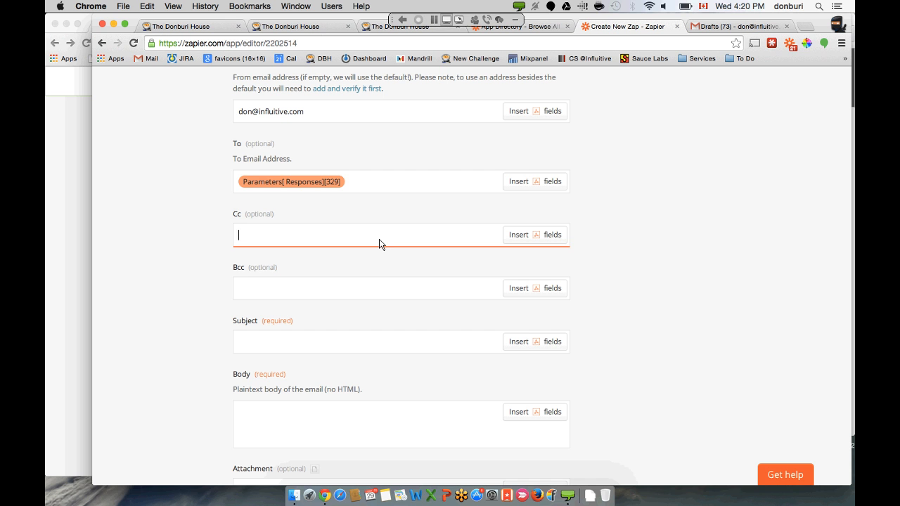
click(351, 293)
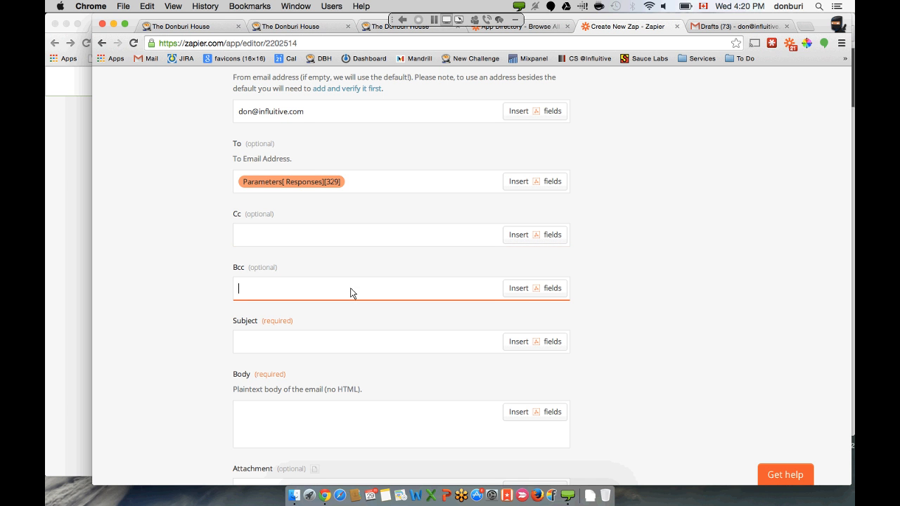
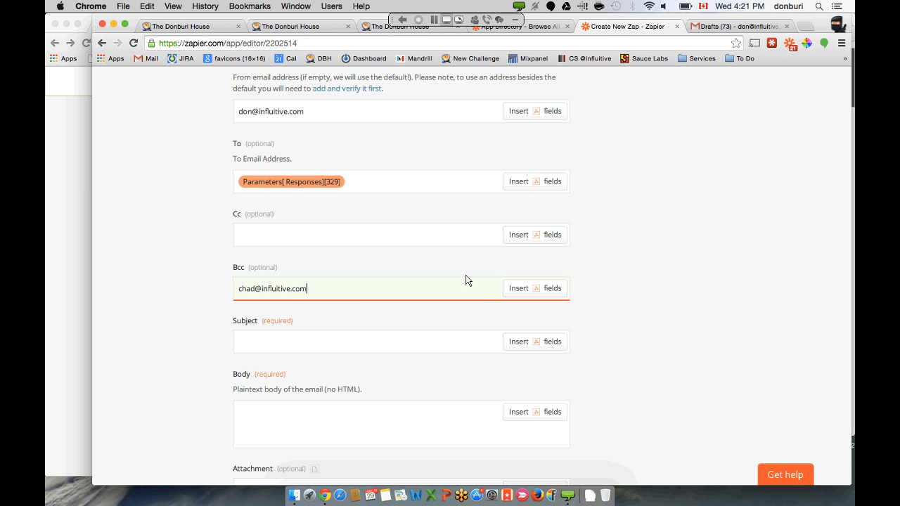
scroll(616, 231, down, 3)
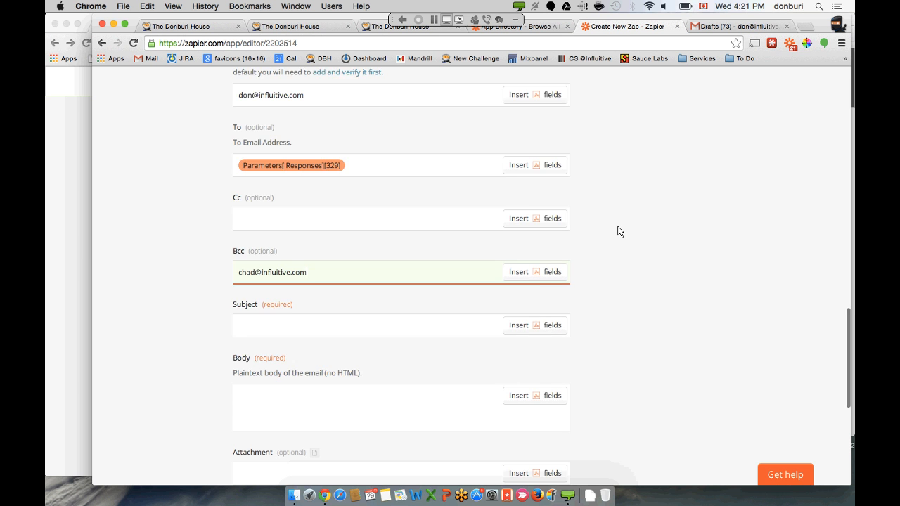
click(366, 287)
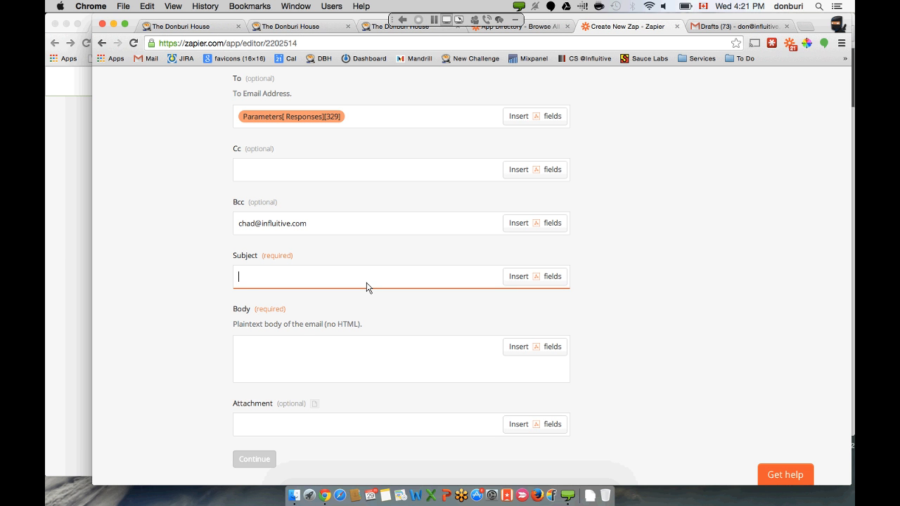
- Start the subject with 'Hey' followed by the Parameters[first Name] field
text(Hey)
click(520, 276)
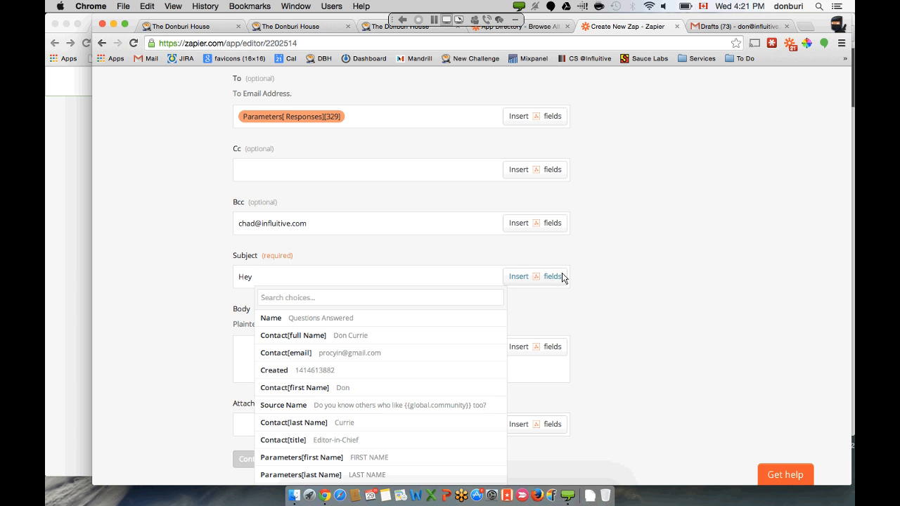
scroll(562, 278, down, 2)
scroll(562, 278, down, 1)
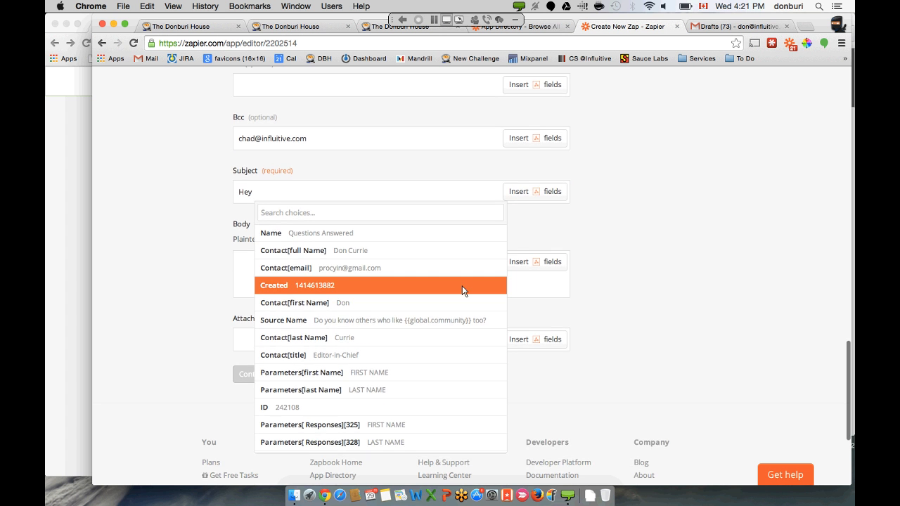
click(375, 373)
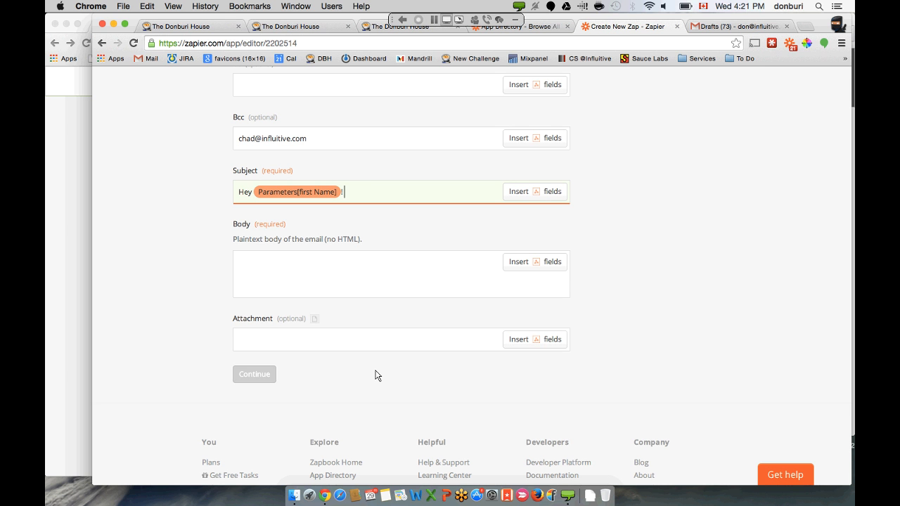
text(We heard)
key(BackSpace)
text(you'd)
drag(345, 192, 405, 197)
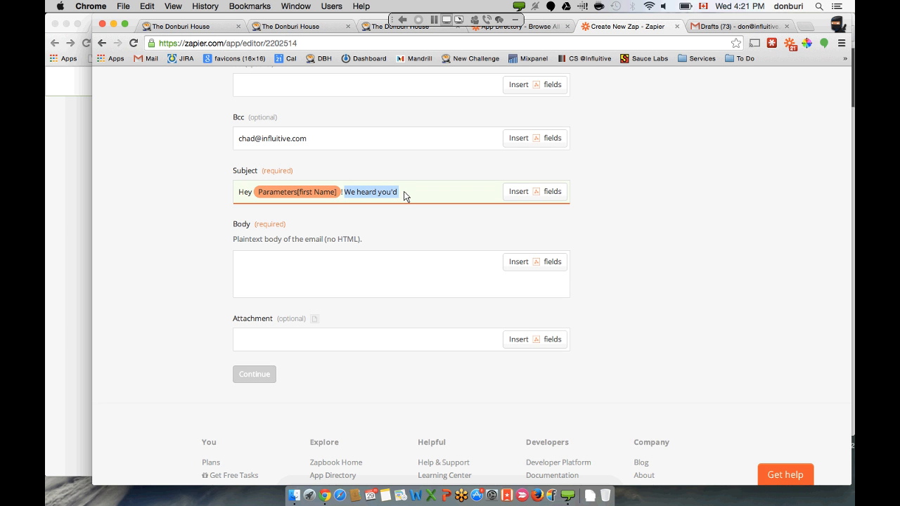
key(BackSpace)
- Append Contact[first Name] and 'wants you to join The Donburi House!' to the subject
click(518, 192)
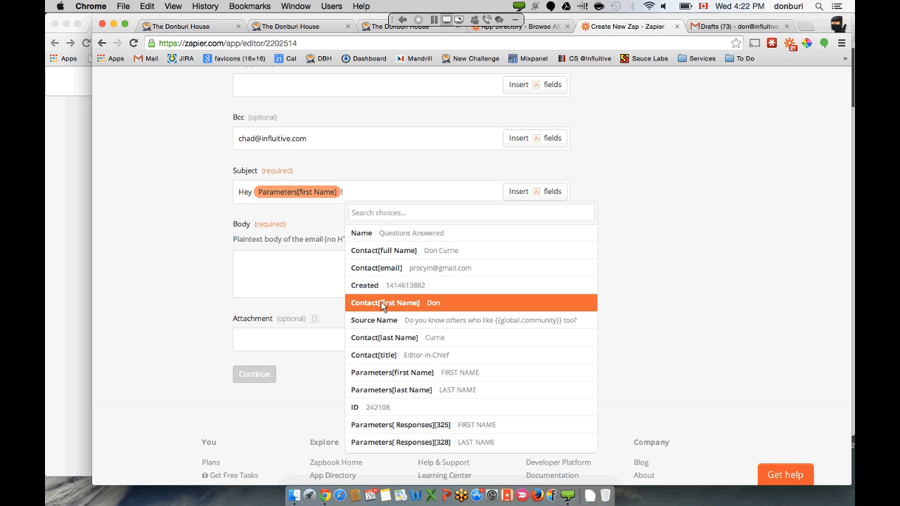
click(405, 303)
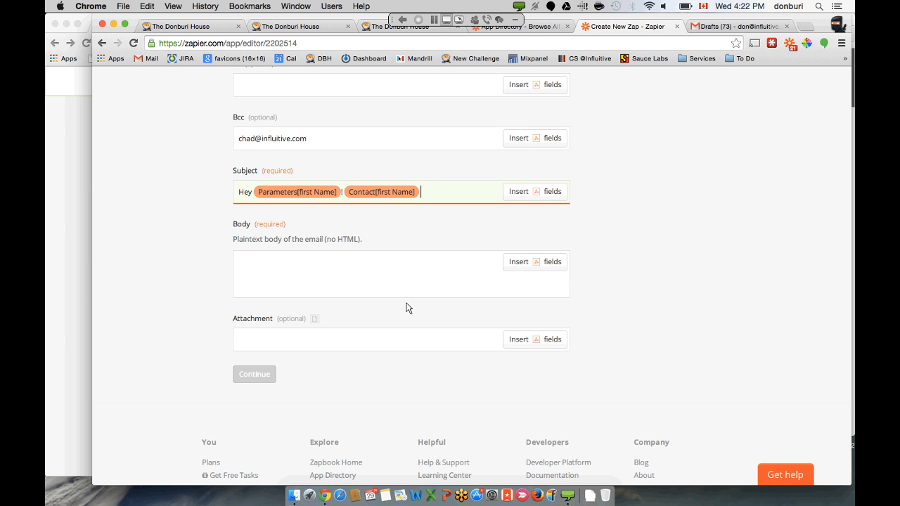
text(wants you to join The Dobu)
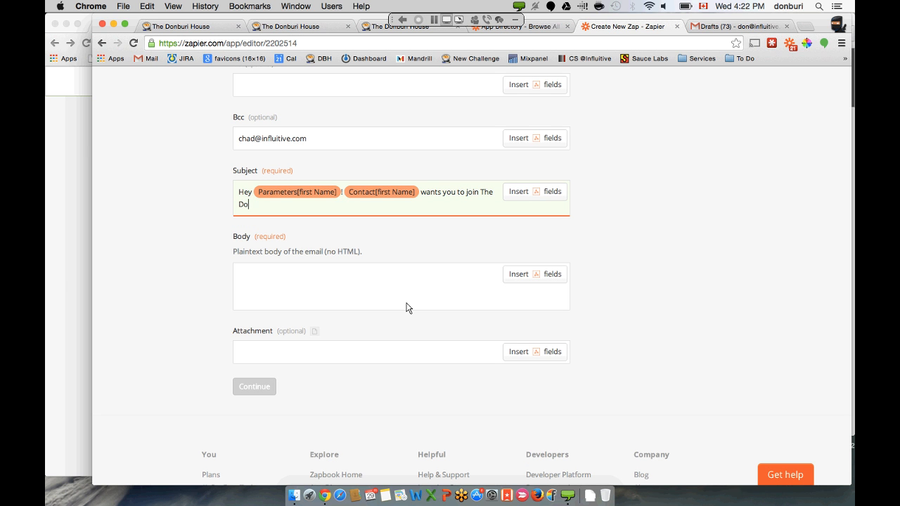
key(BackSpace)
key(BackSpace)
text(nburi House!)
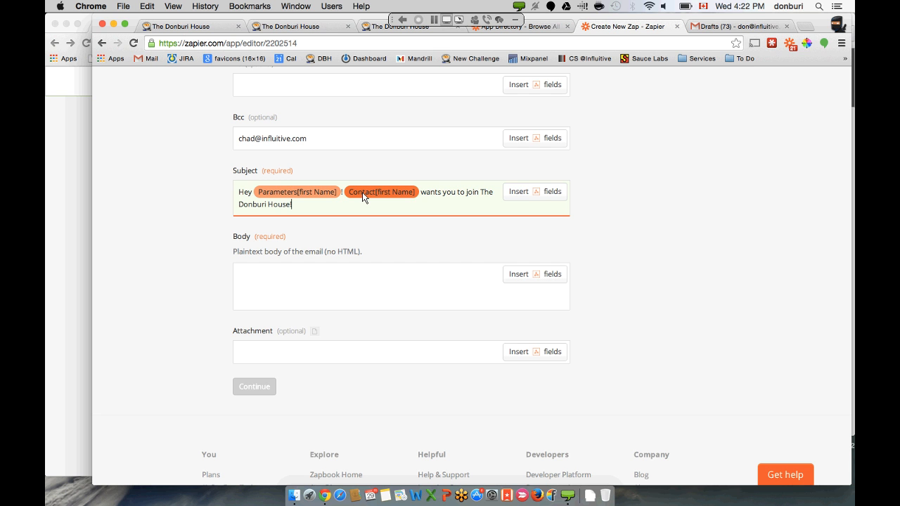
click(287, 288)
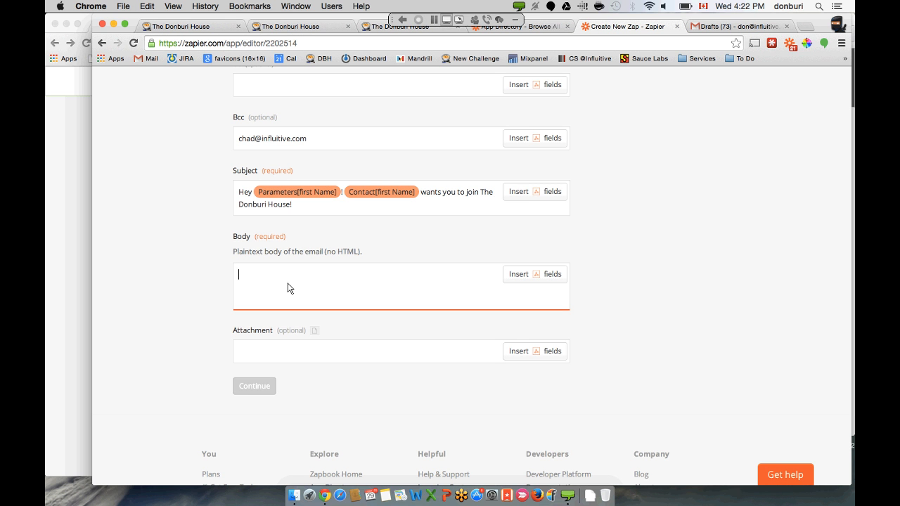
- Open the body with 'Hi' and the Parameters[first Name] field, then a new line
text(Hi)
click(551, 278)
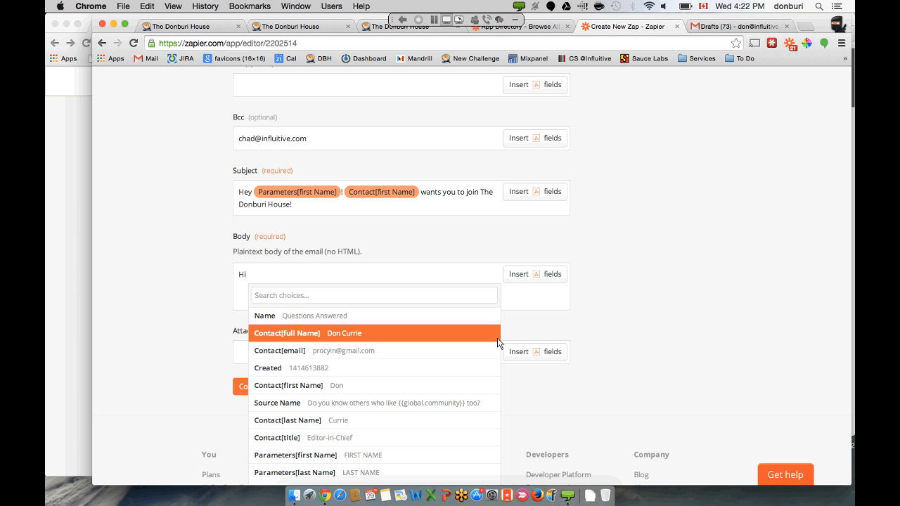
scroll(498, 342, down, 4)
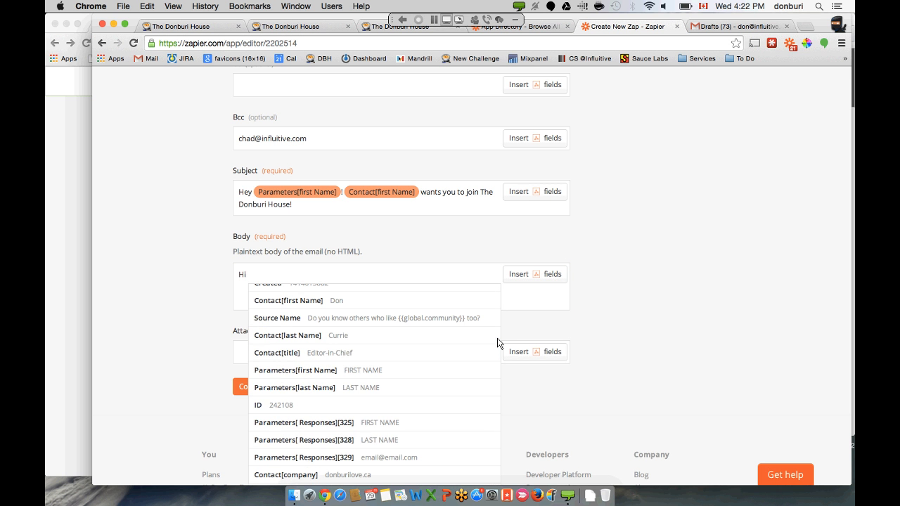
click(424, 371)
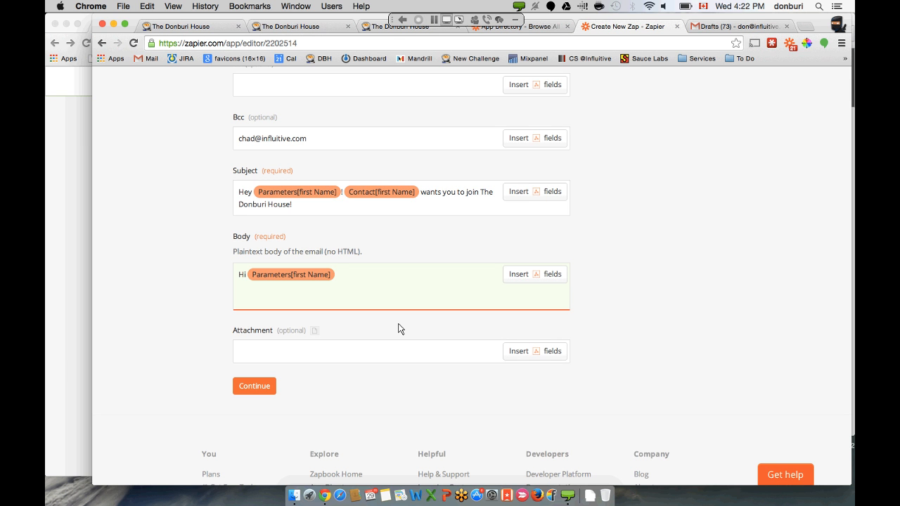
key(Return)
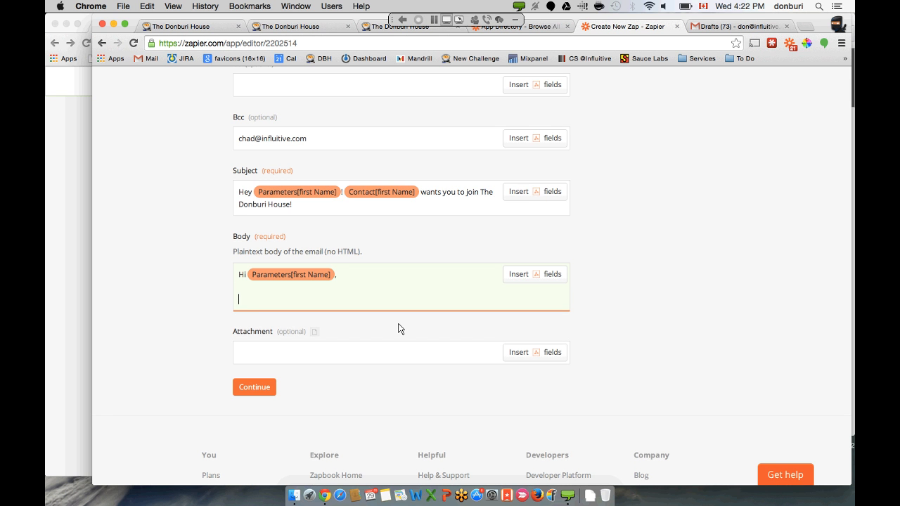
- Add 'Your colleague,' with the Contact[full Name] field followed by 'from'
text(You colleague,)
click(547, 274)
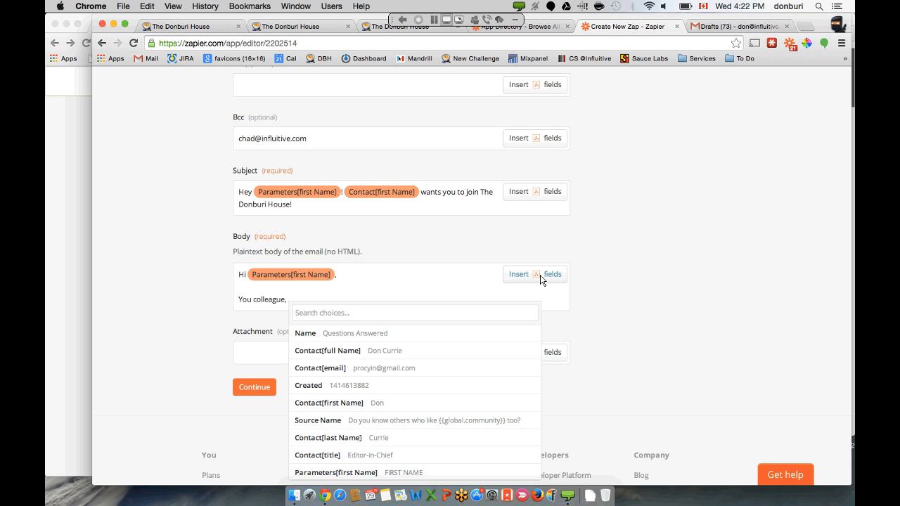
scroll(608, 331, down, 2)
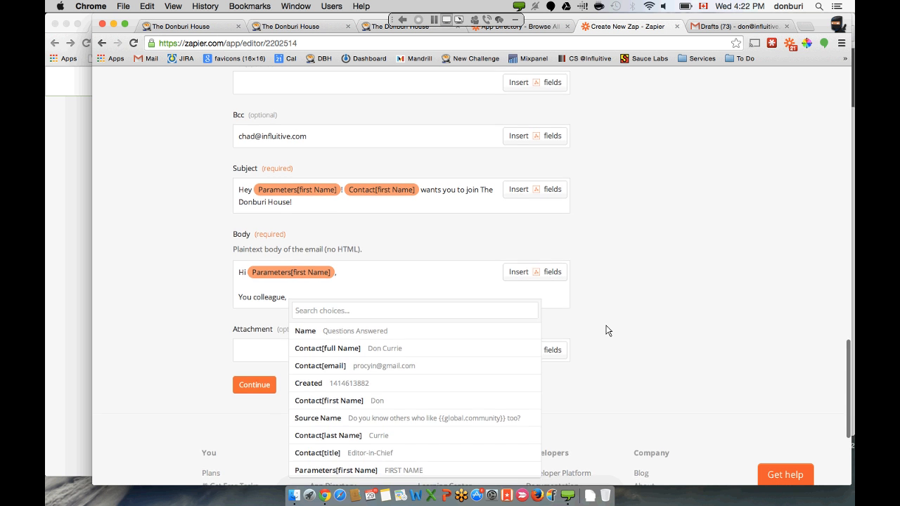
scroll(608, 331, down, 2)
scroll(486, 345, down, 3)
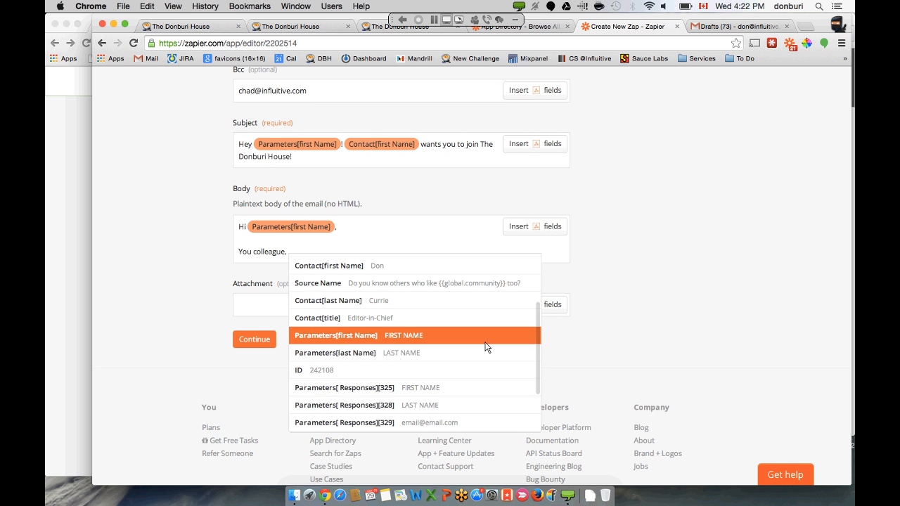
scroll(485, 345, up, 4)
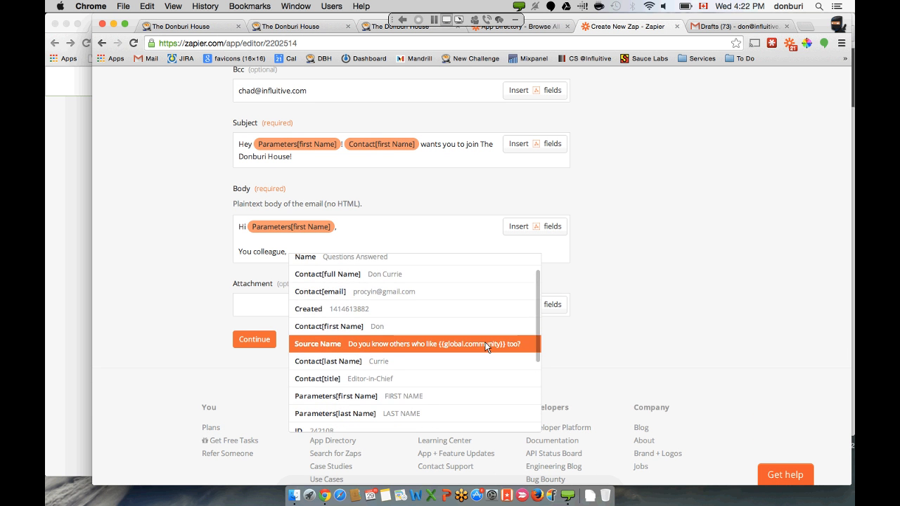
click(418, 274)
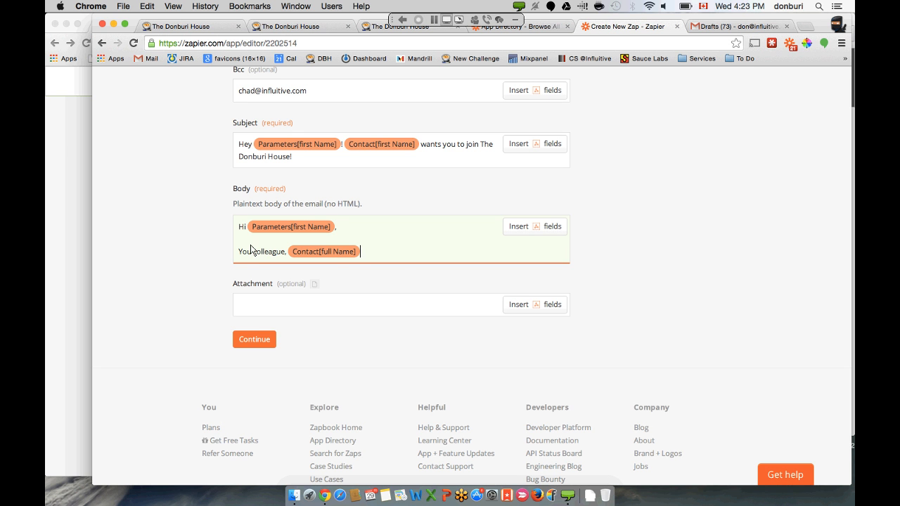
text(r)
text(frm)
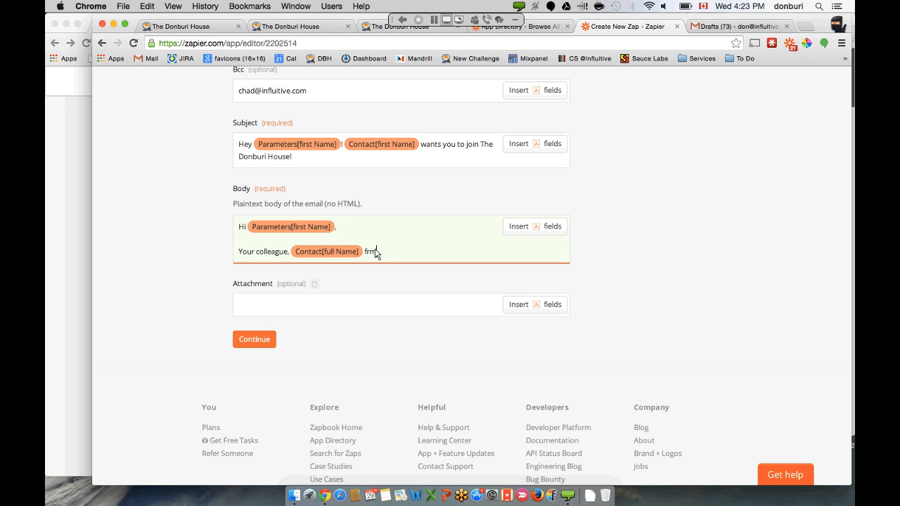
key(BackSpace)
text(om)
- Insert Contact[company] and finish with 'wants you to join Donburi House.' plus a blank line
click(518, 230)
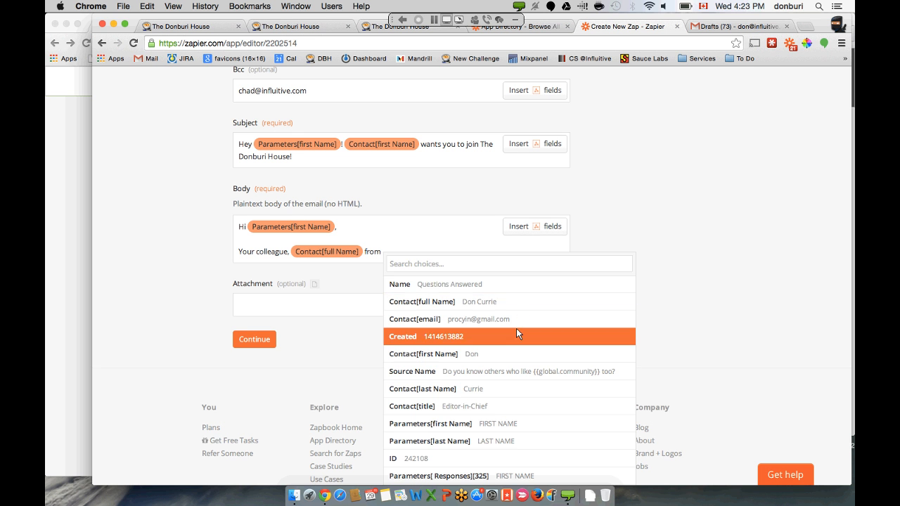
scroll(516, 328, down, 3)
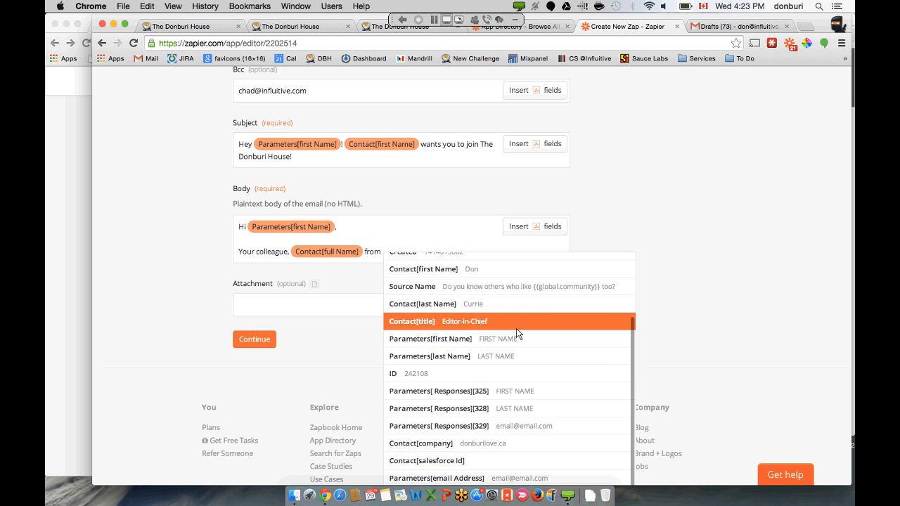
click(469, 443)
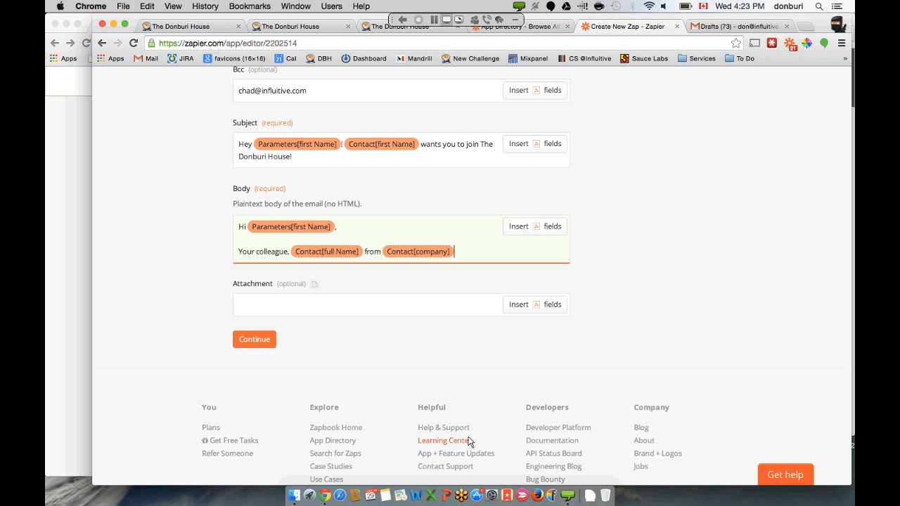
text(wants you to join)
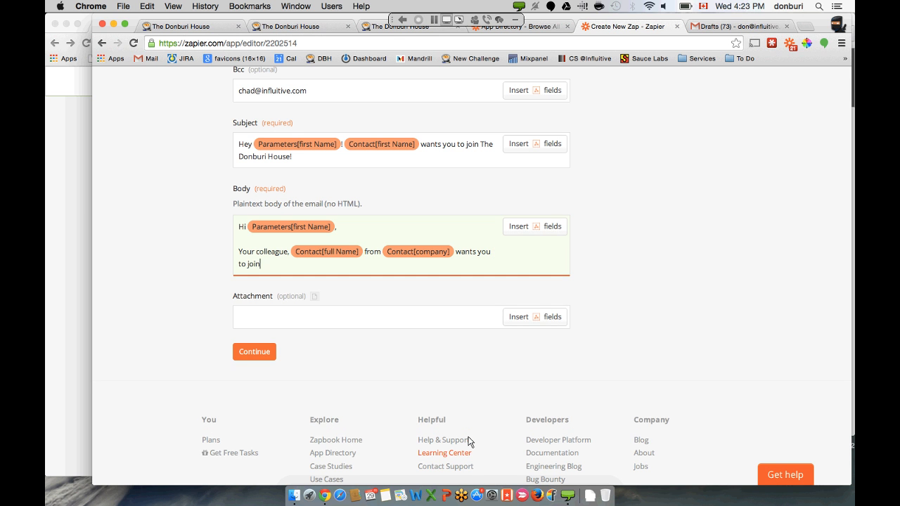
text(Do)
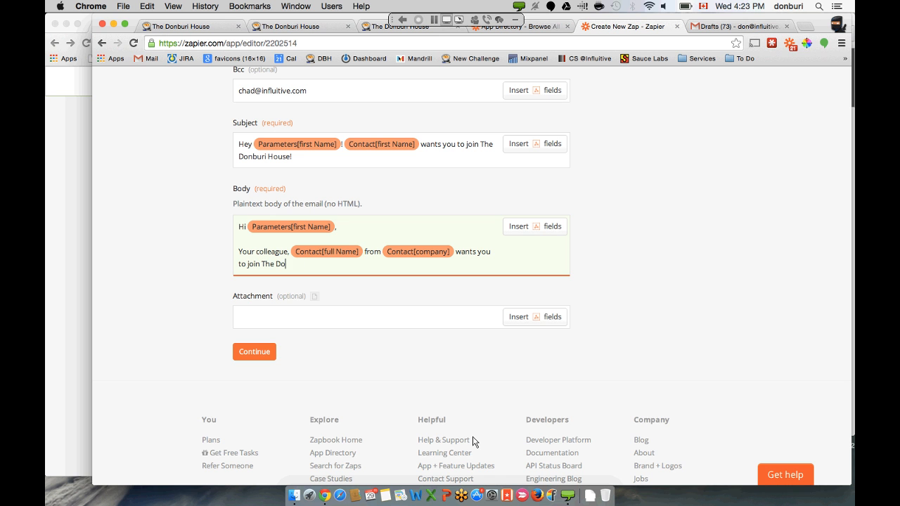
text(nburi House.)
key(Return)
key(Return)
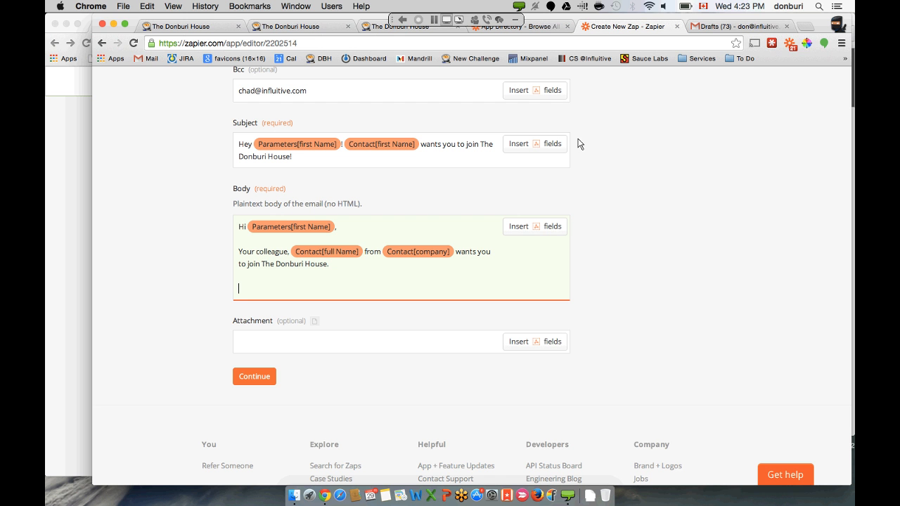
click(378, 31)
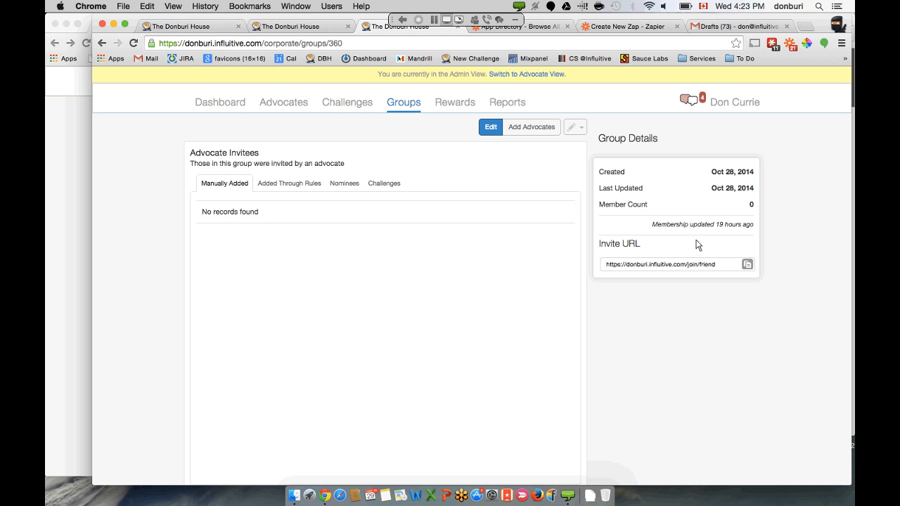
click(748, 265)
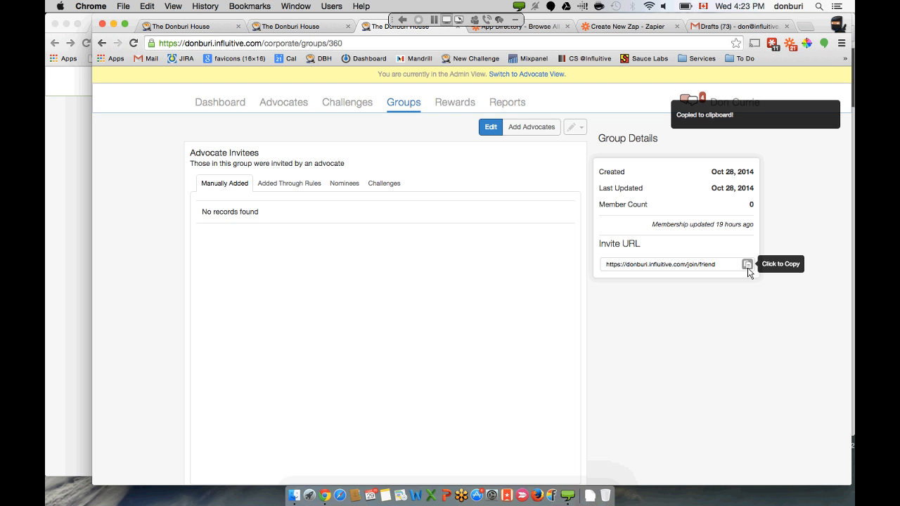
click(542, 28)
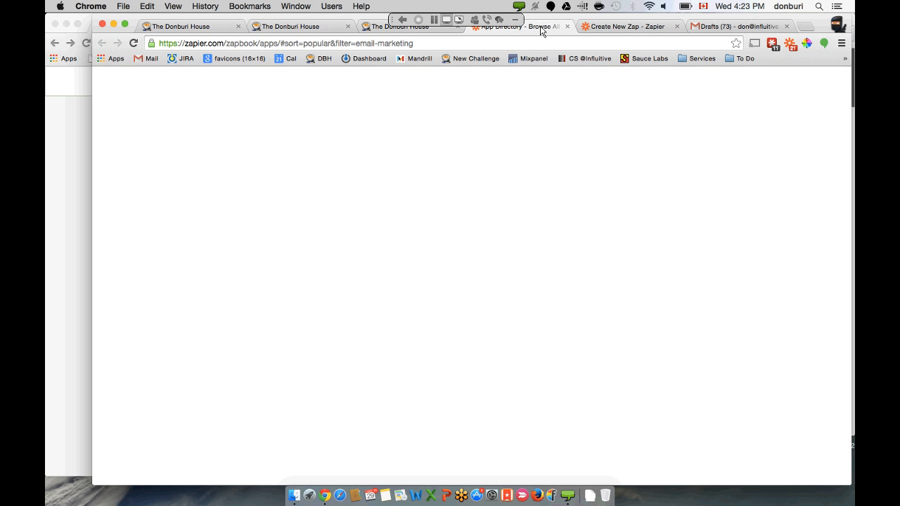
click(628, 28)
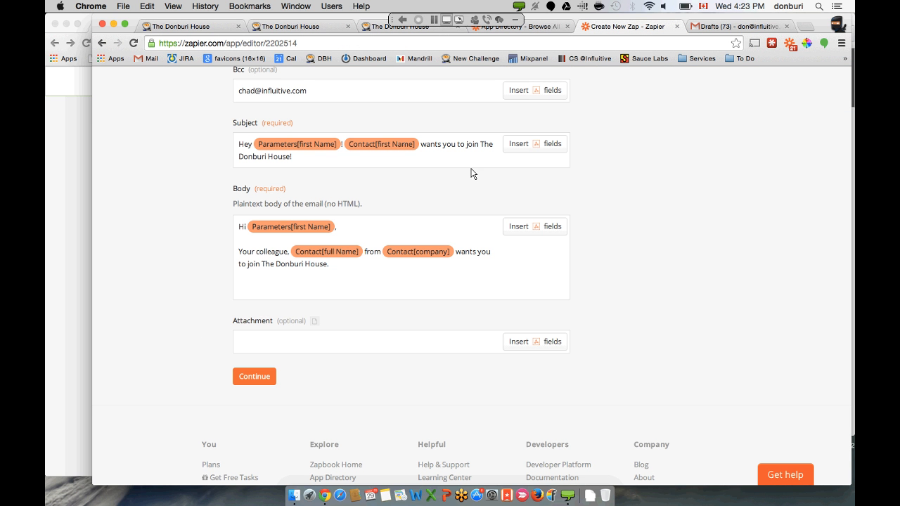
click(391, 285)
key(super+v)
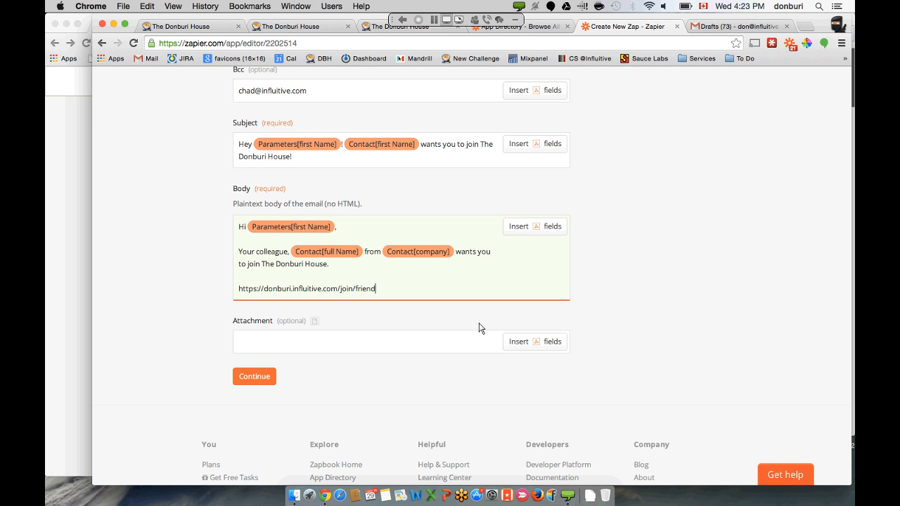
click(450, 343)
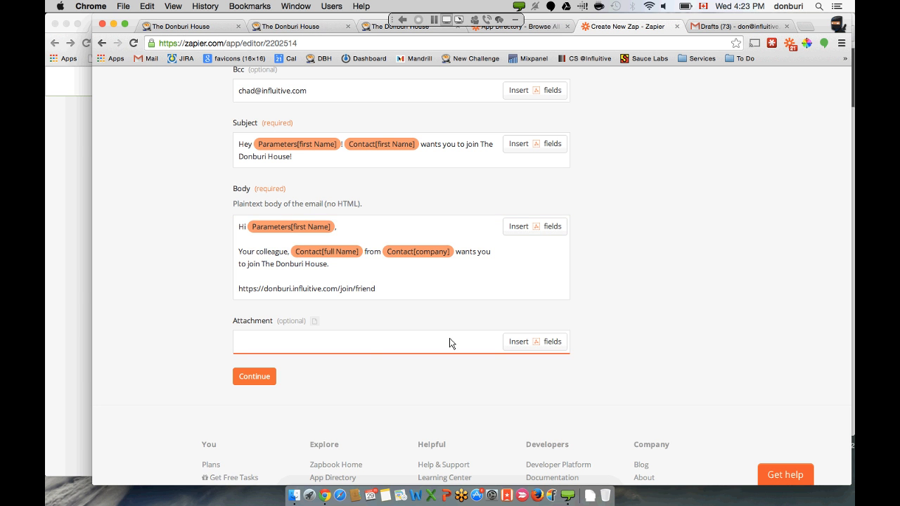
click(254, 377)
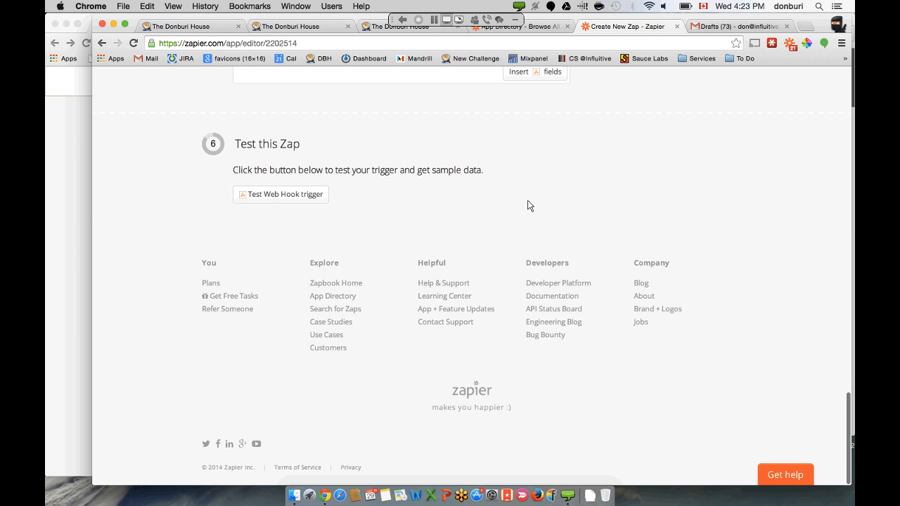
- Fetch the Web Hook sample and test the zap successfully with Sample #1
scroll(528, 204, up, 3)
click(306, 282)
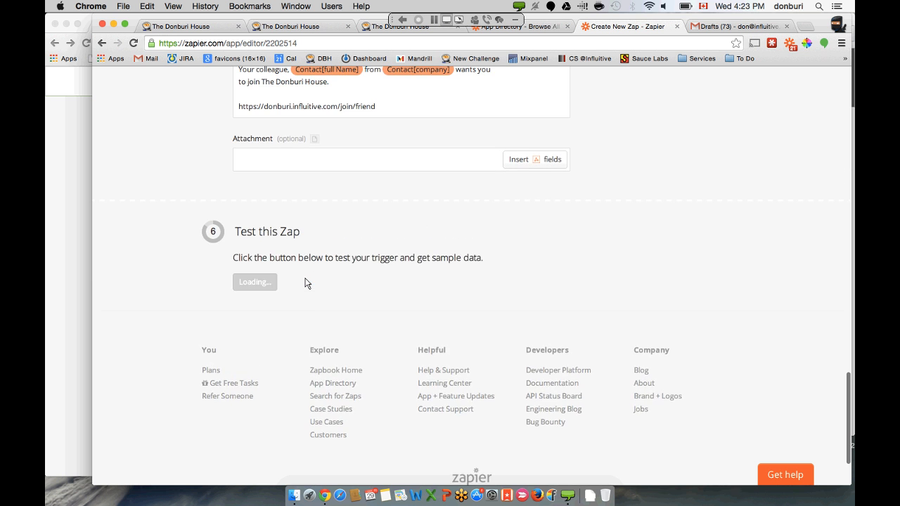
scroll(307, 283, down, 1)
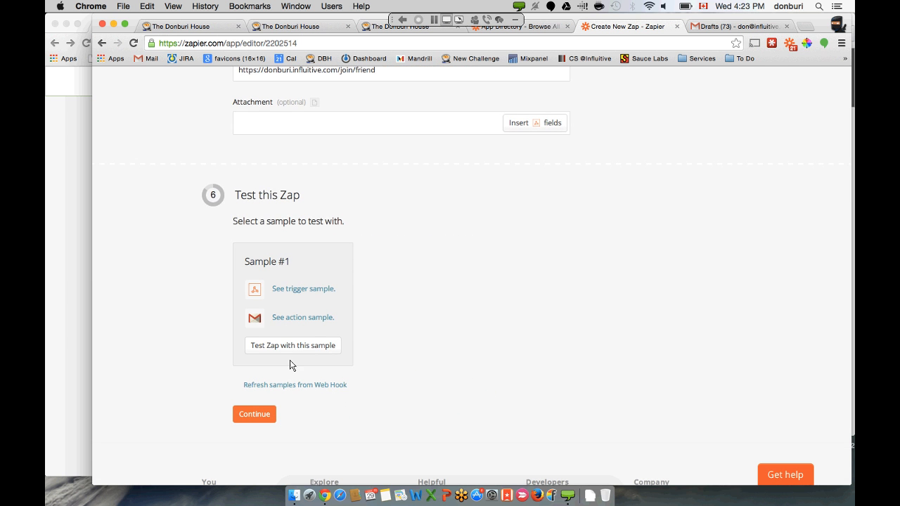
click(293, 347)
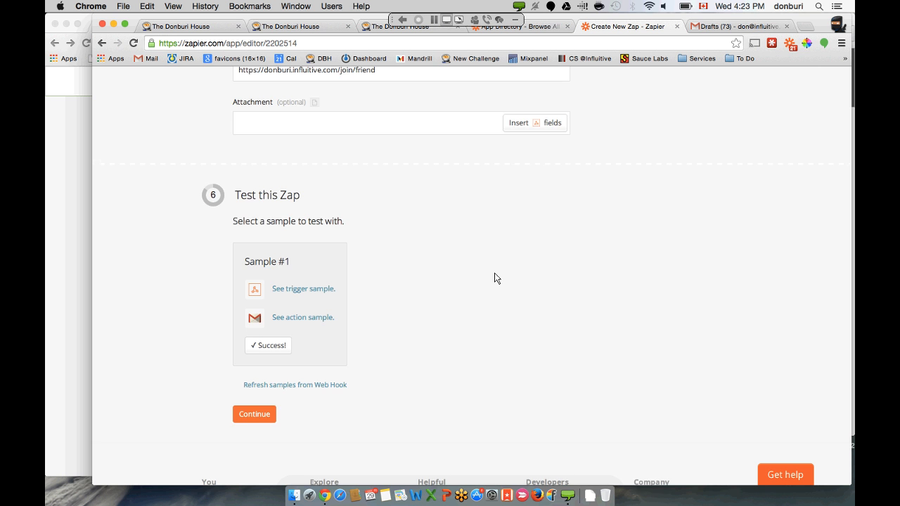
scroll(497, 277, down, 1)
click(258, 373)
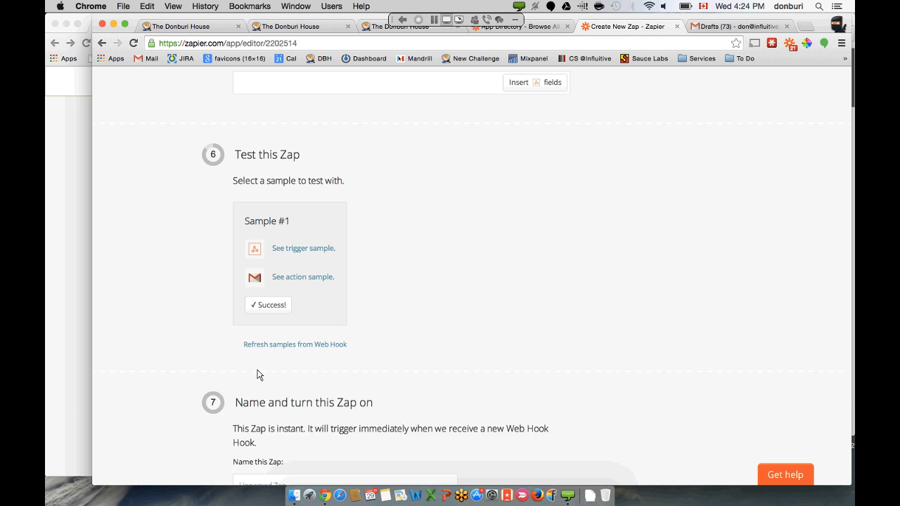
- Name the zap 'Automated Advocate Invite' and turn it on
click(320, 201)
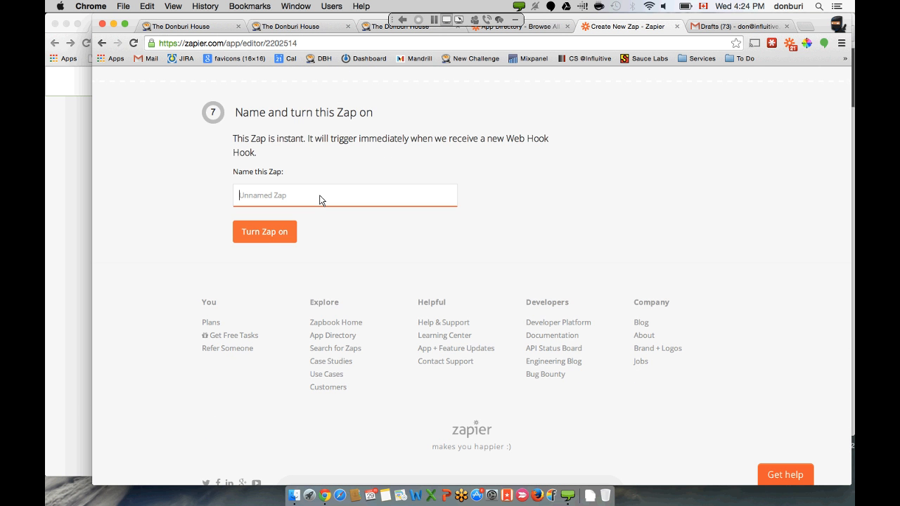
text(Automated Advocate Invite)
click(280, 234)
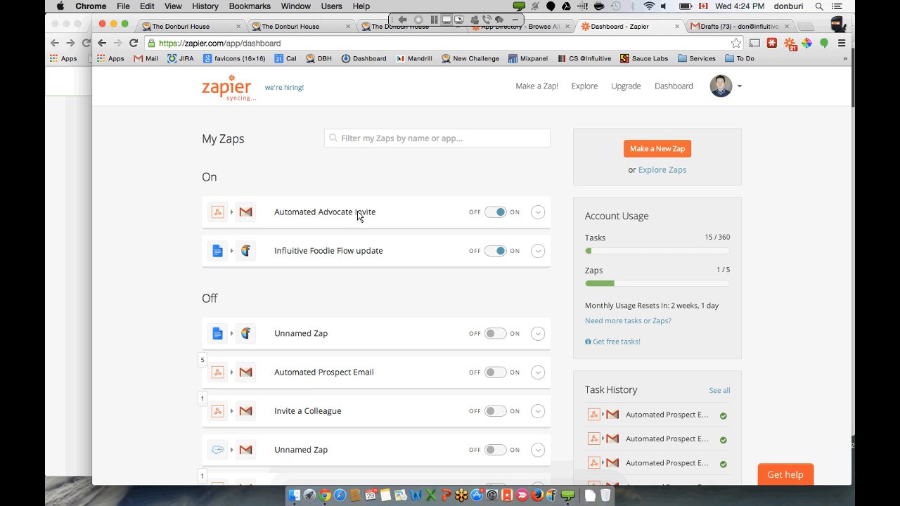
- Submit the referral challenge with the colleague's name and e-mail address, earning 100 points
click(72, 169)
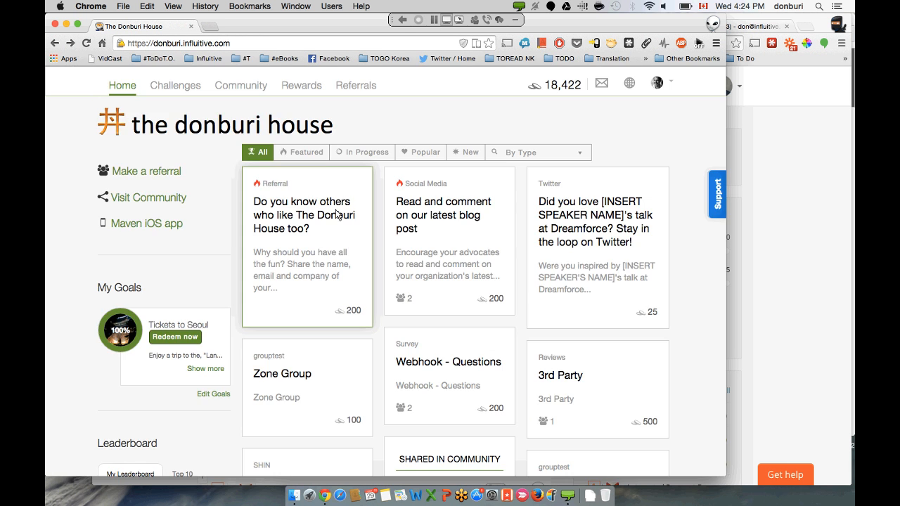
click(335, 213)
scroll(335, 213, down, 3)
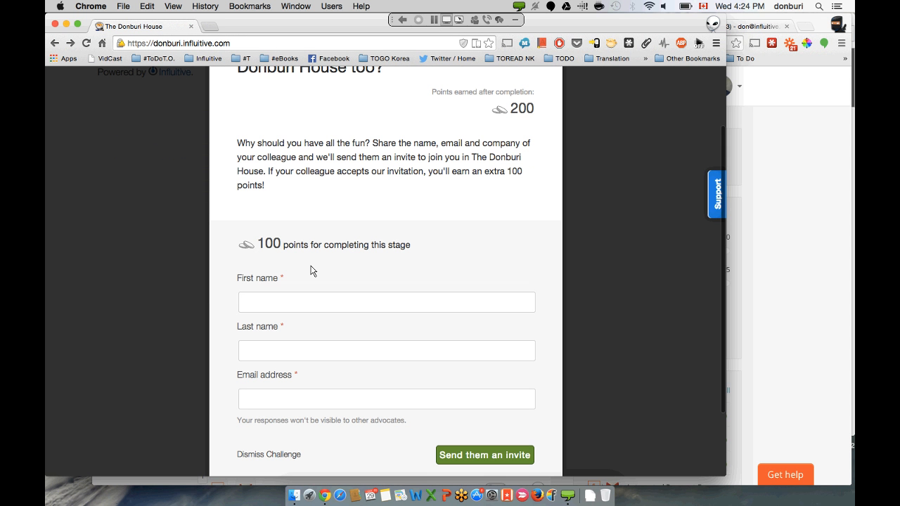
click(301, 294)
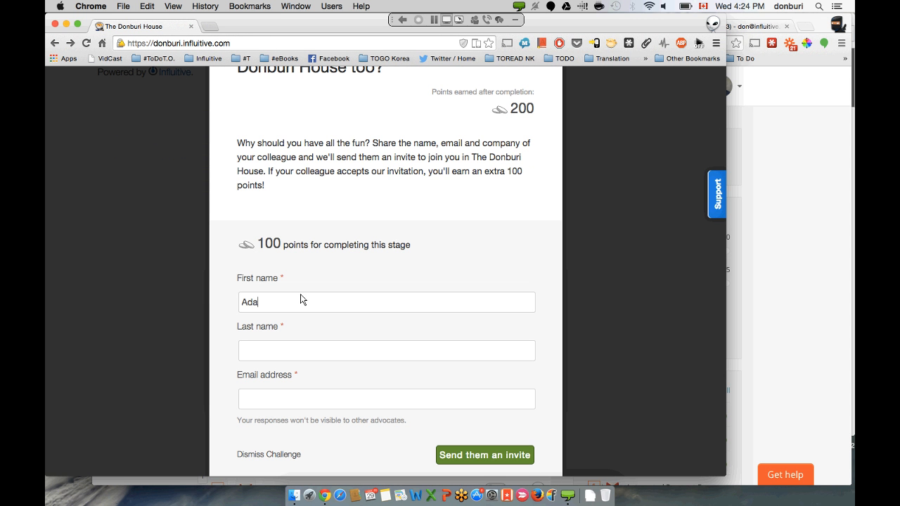
key(Tab)
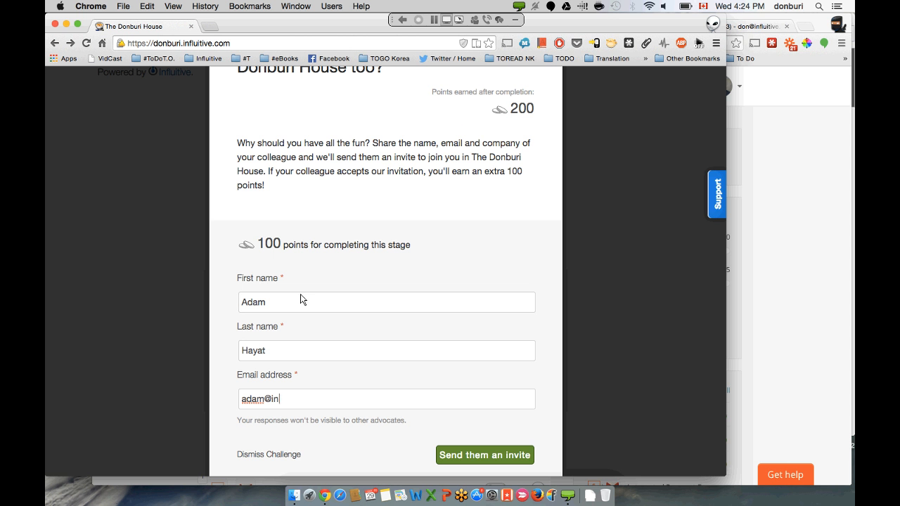
click(477, 455)
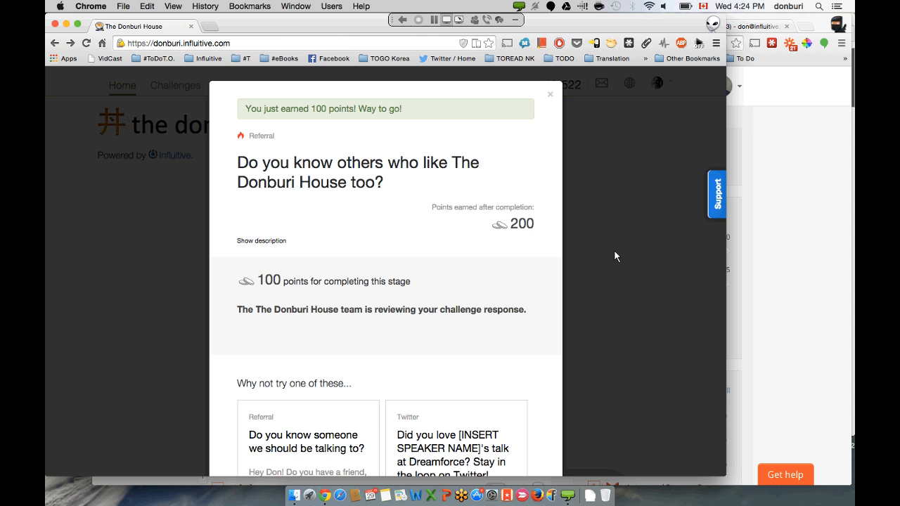
- Close the completed referral challenge and bring the Zapier window back
click(617, 249)
click(618, 250)
click(768, 171)
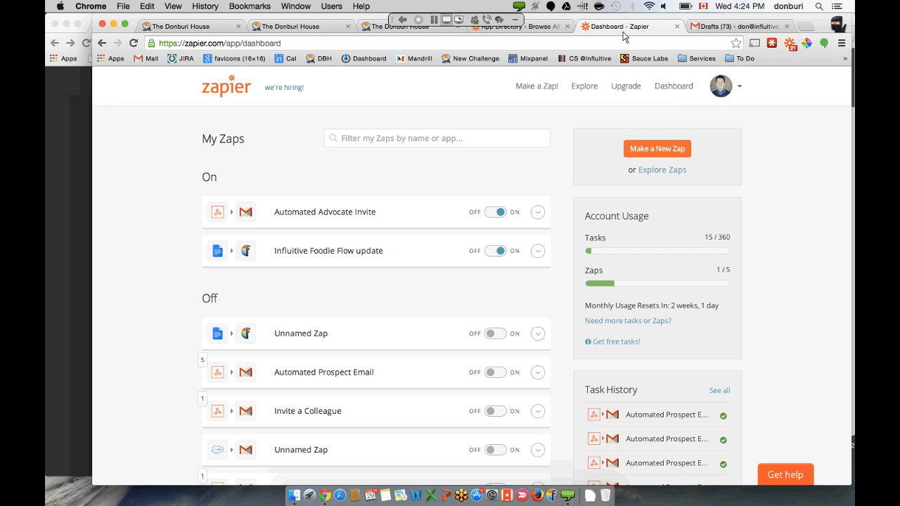
- Refresh Gmail Drafts, open the newest Donburi House invitation draft and expand its To/Bcc recipients
click(698, 30)
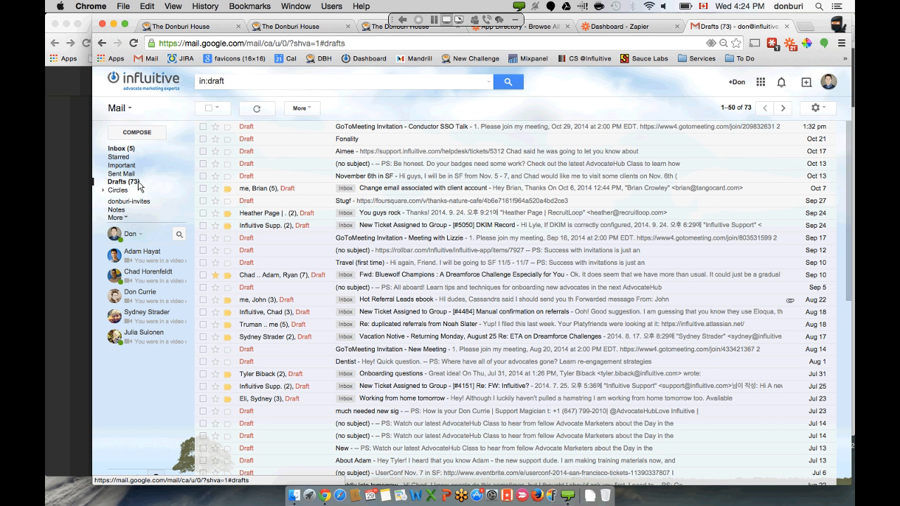
click(137, 182)
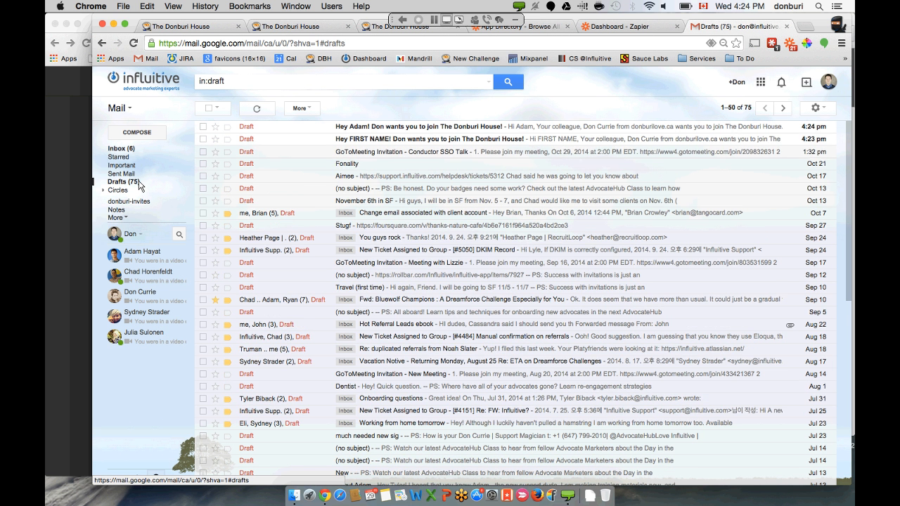
click(379, 127)
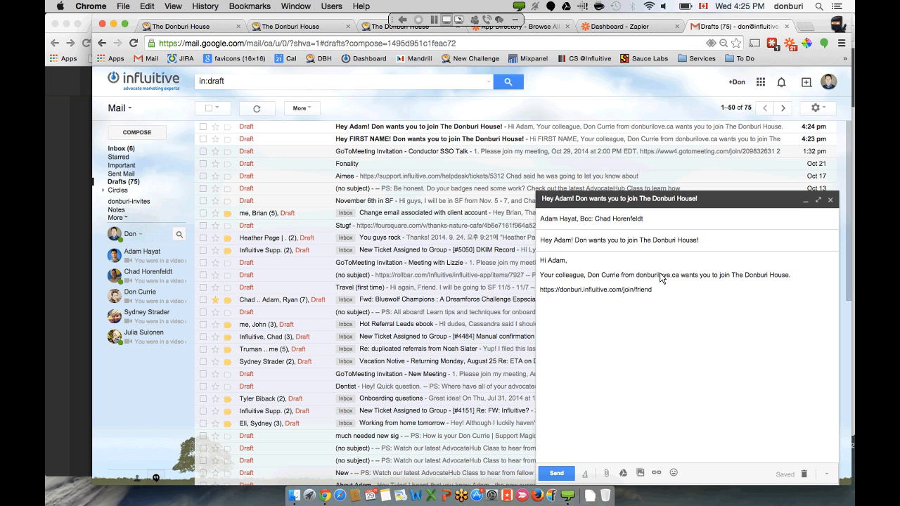
click(551, 221)
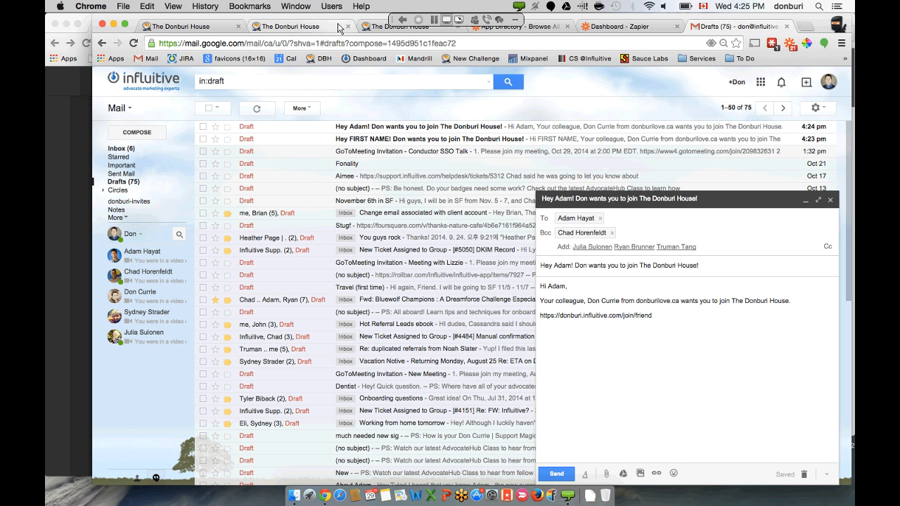
click(598, 26)
- Close the two extra 'The Donburi House' tabs, leaving the Influitive webhooks settings page showing
scroll(497, 164, down, 2)
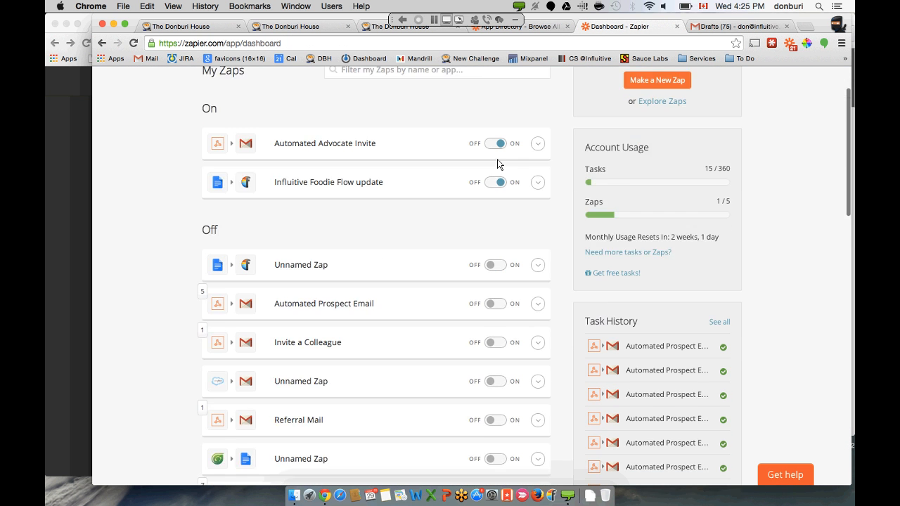
scroll(497, 159, down, 2)
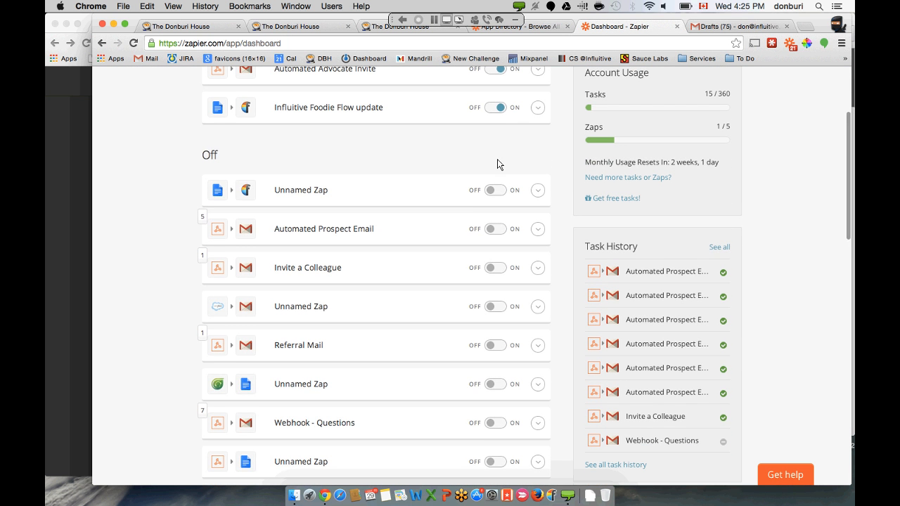
click(546, 27)
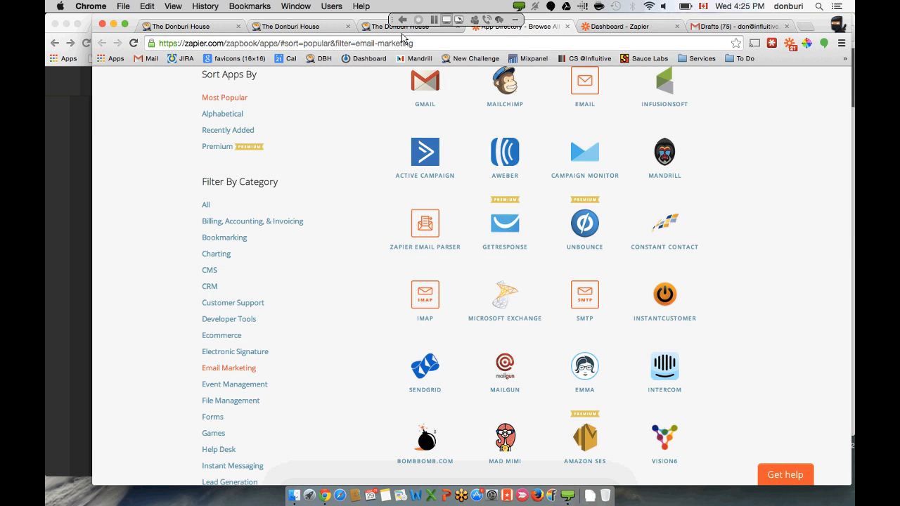
click(298, 29)
click(349, 27)
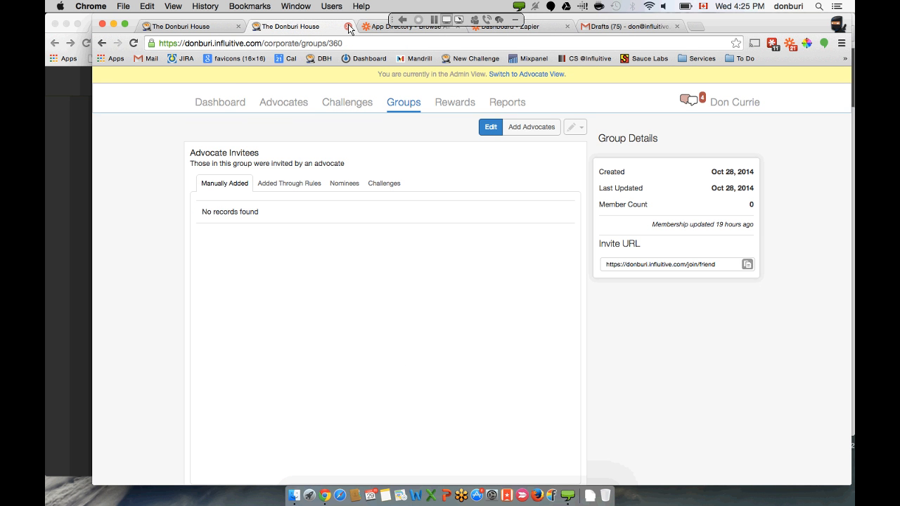
click(348, 26)
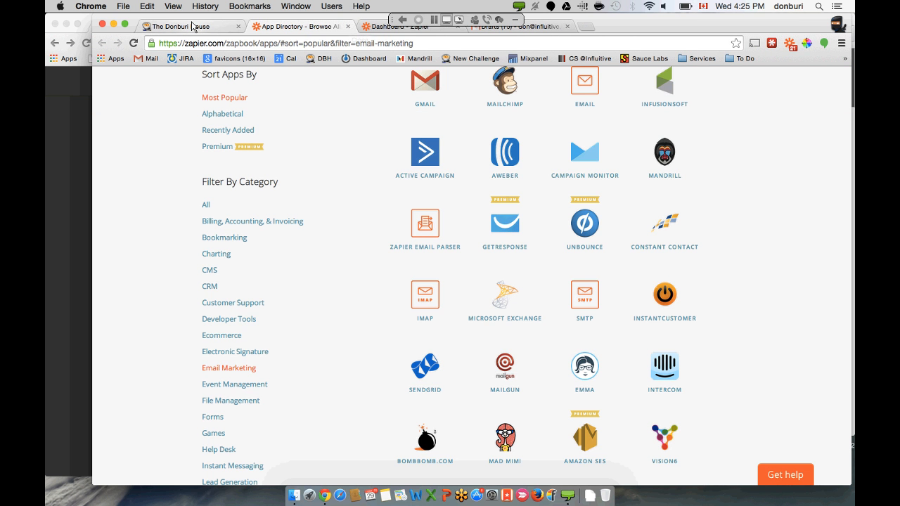
click(192, 26)
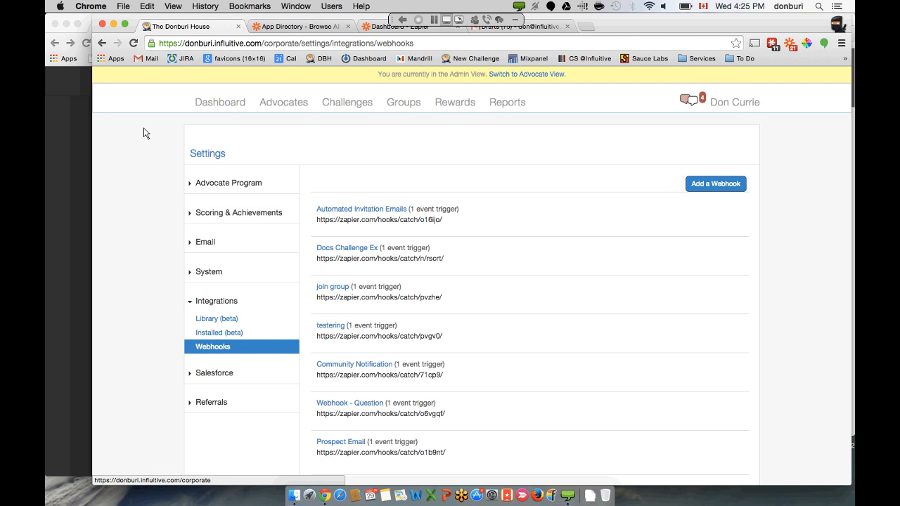
double_click(79, 135)
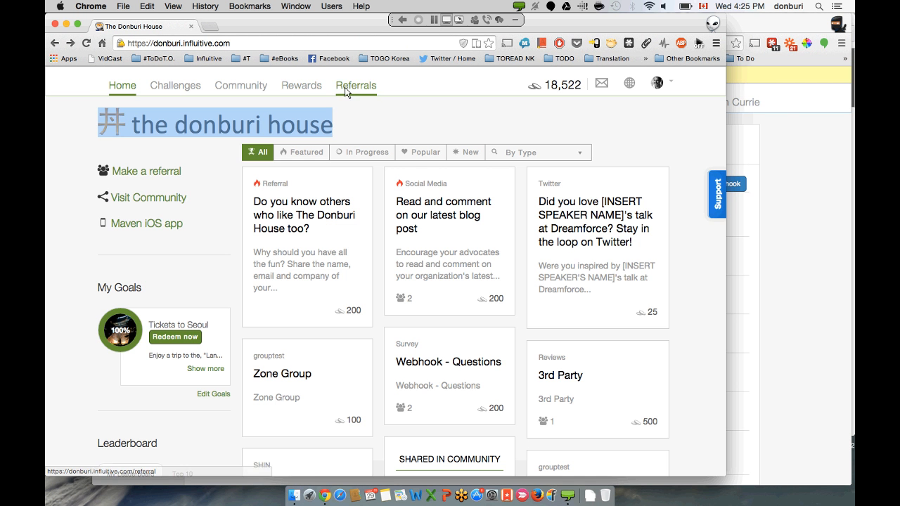
click(348, 88)
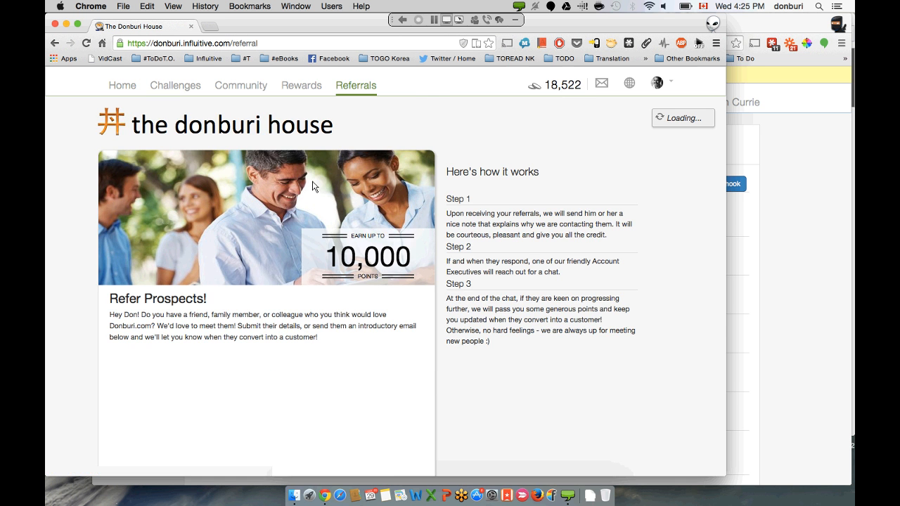
scroll(313, 186, down, 3)
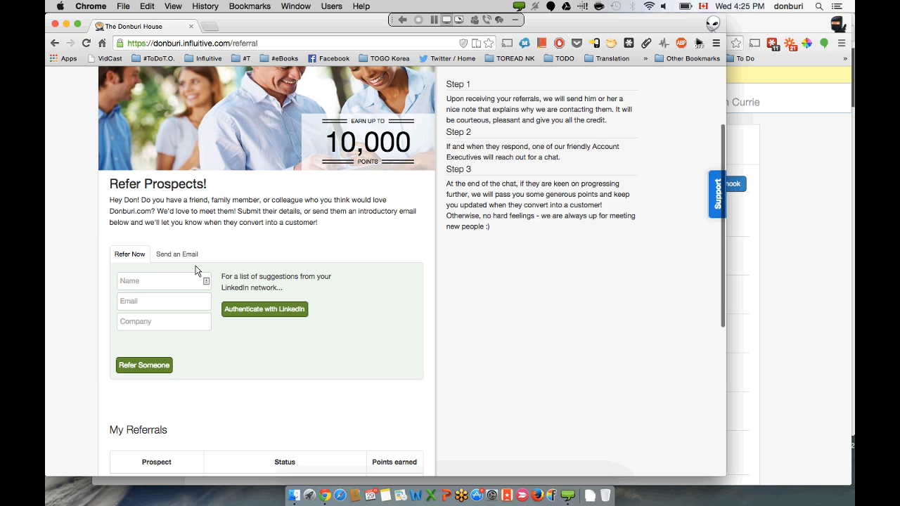
scroll(195, 270, up, 1)
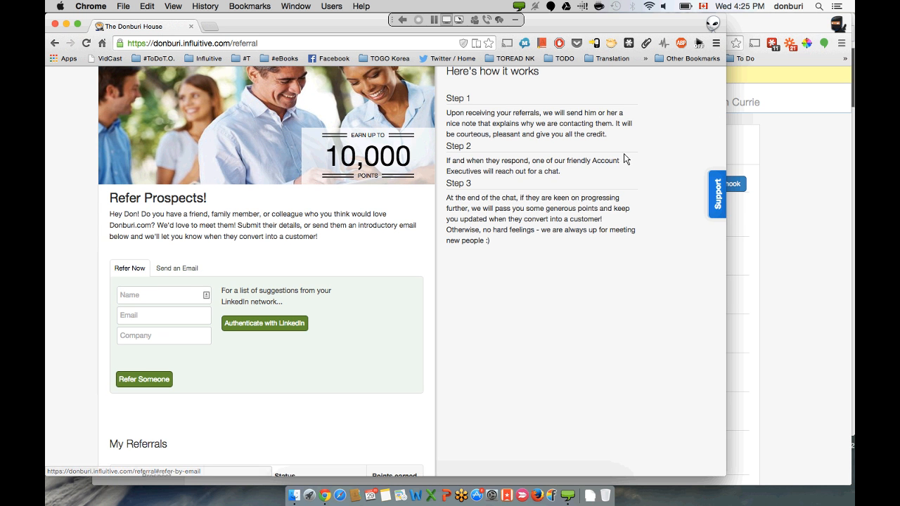
click(790, 160)
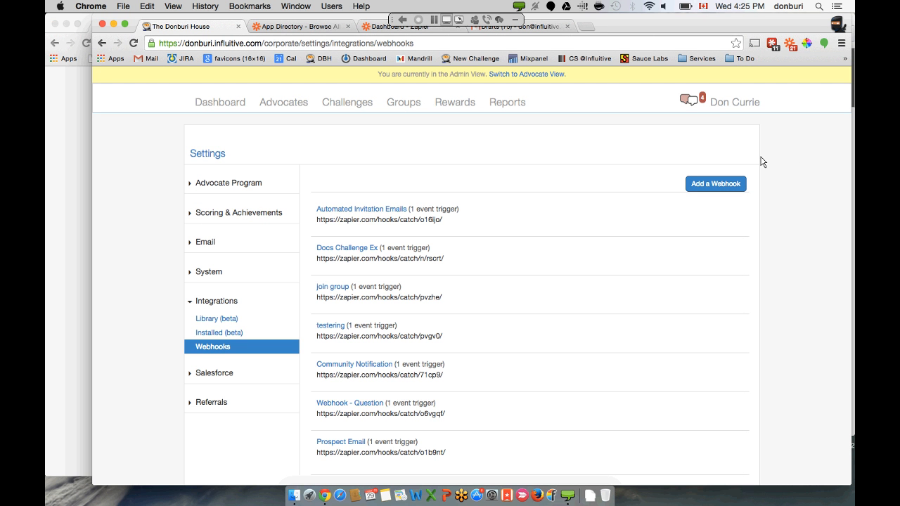
- Open a new webhook form and name it 'Automated Prospect Email'
click(730, 192)
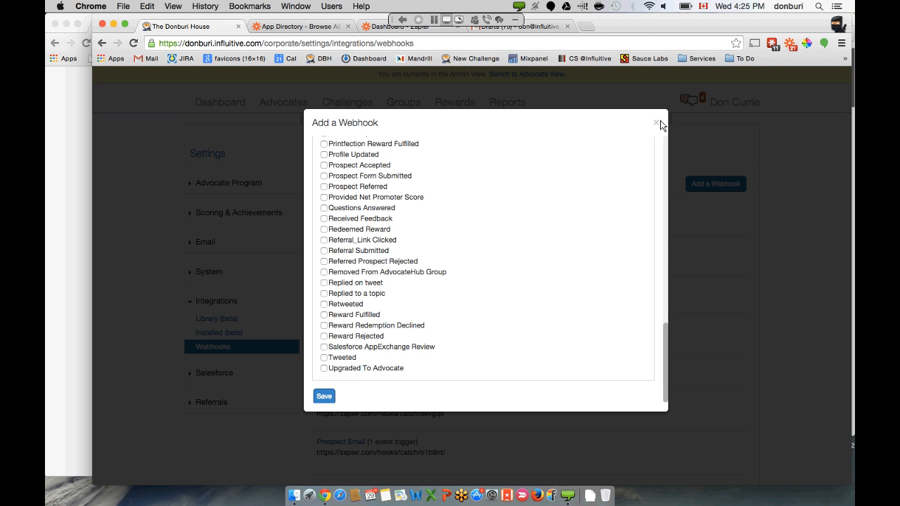
click(654, 124)
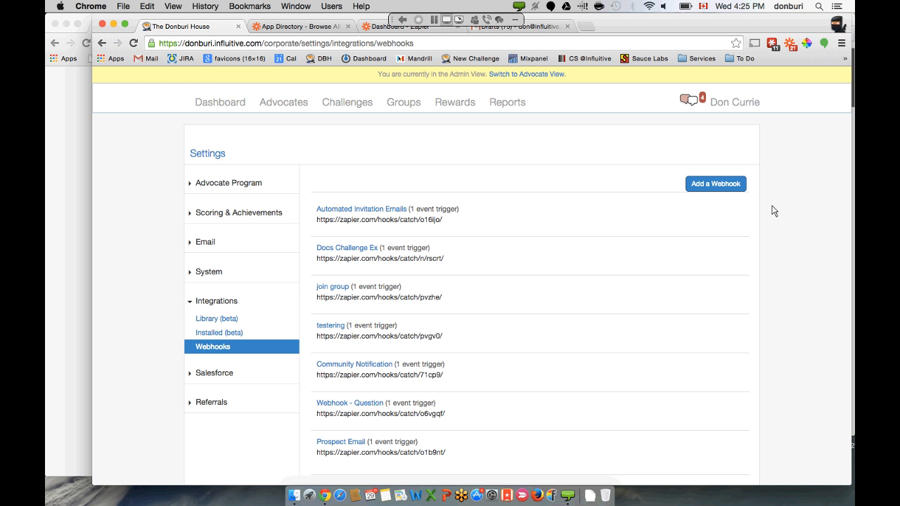
click(723, 182)
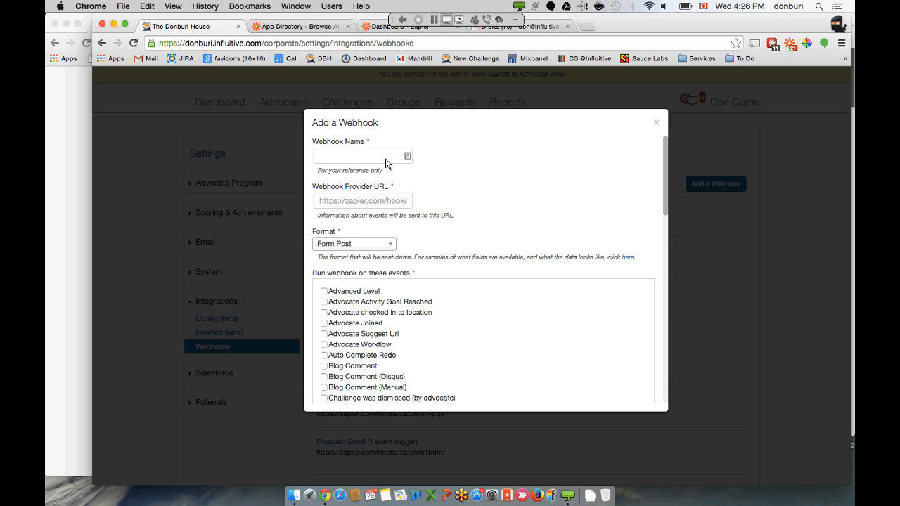
text(Auto)
text(mated Prosp)
text(ect Emai)
text(l)
- Scroll the event checkboxes down to Prospect Referred and back to the top
scroll(349, 208, down, 2)
scroll(349, 208, down, 5)
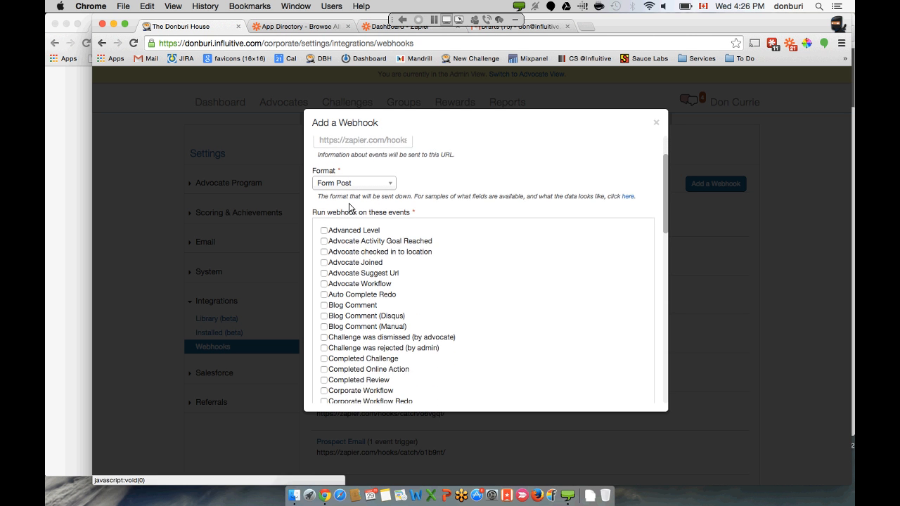
scroll(353, 262, down, 20)
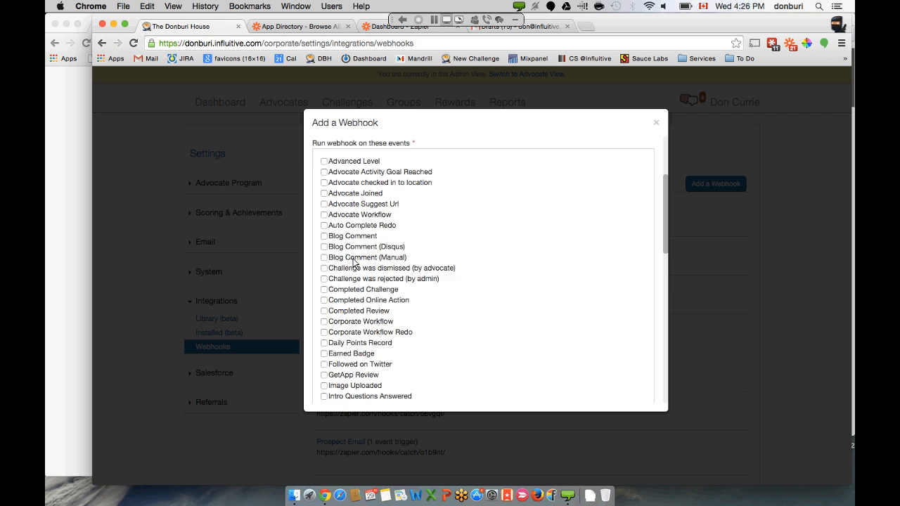
scroll(354, 263, down, 18)
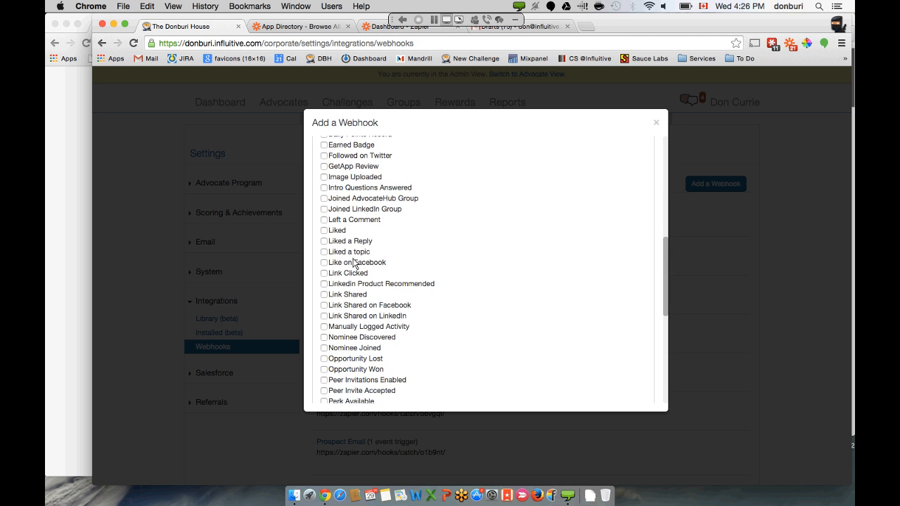
scroll(353, 263, down, 3)
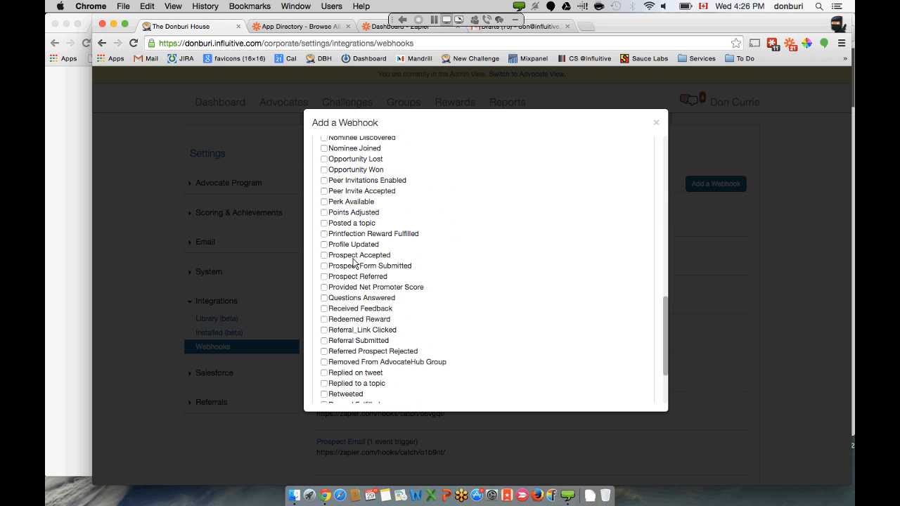
scroll(354, 262, down, 3)
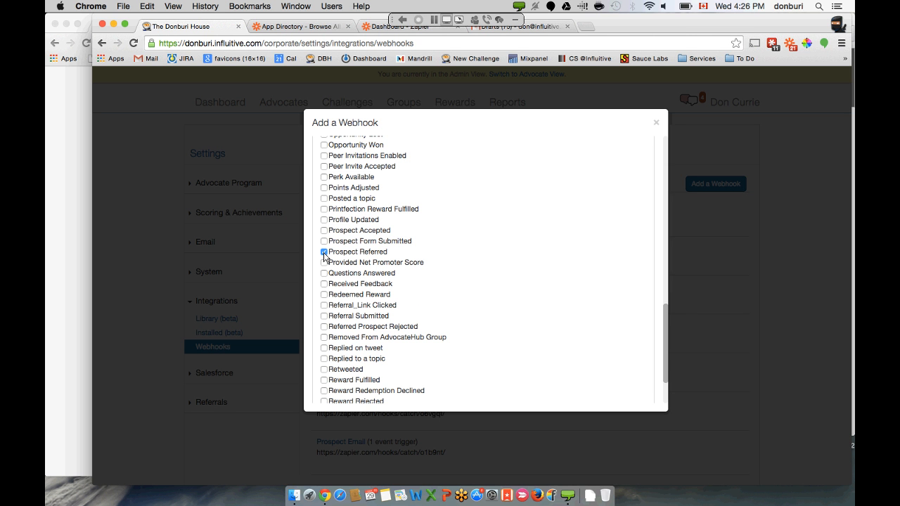
scroll(464, 260, up, 5)
scroll(465, 260, up, 5)
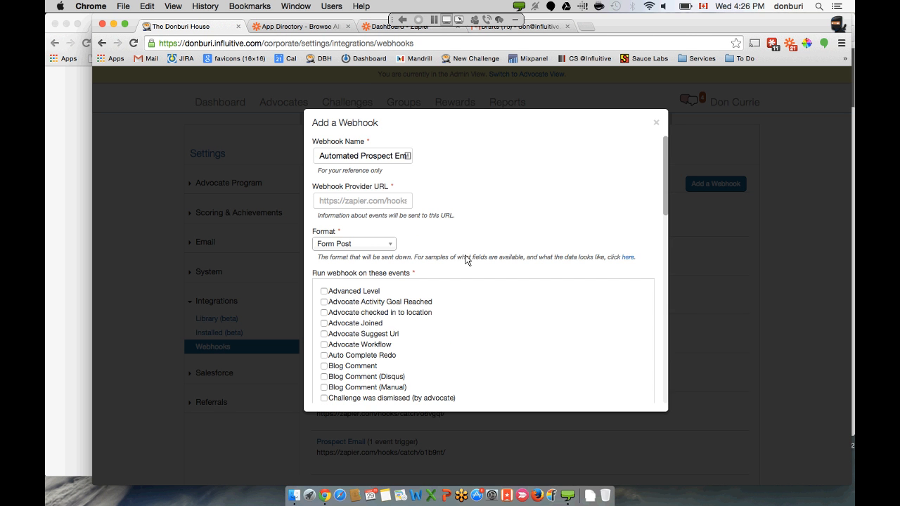
click(373, 30)
scroll(436, 137, up, 5)
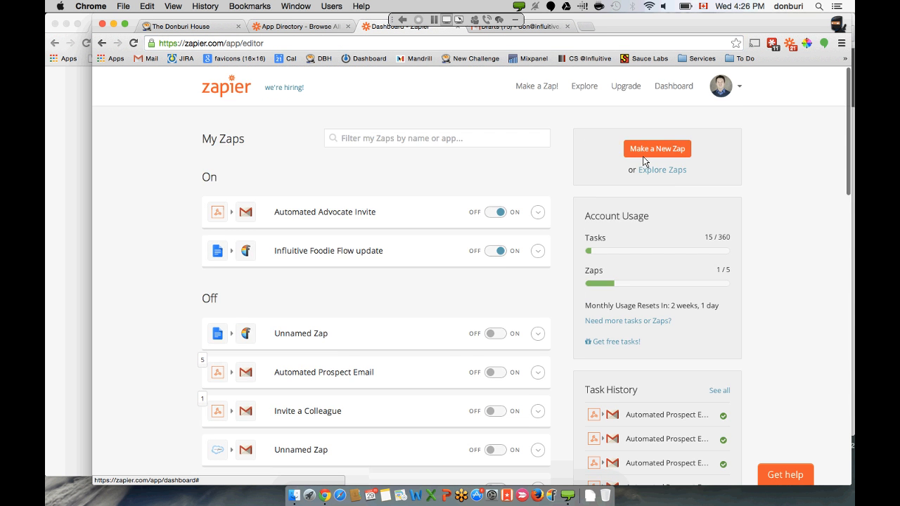
- Start a new zap with Web Hook Catch Hook as its trigger
click(643, 155)
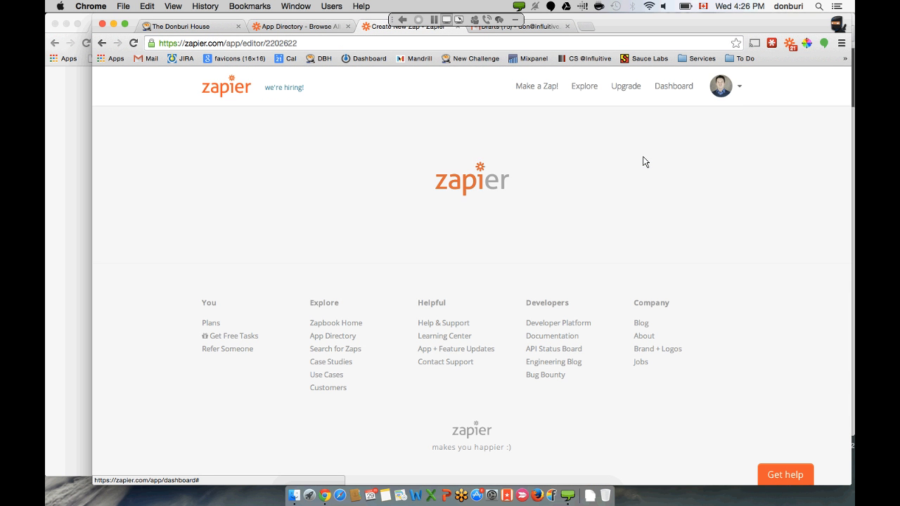
scroll(520, 172, down, 1)
click(392, 174)
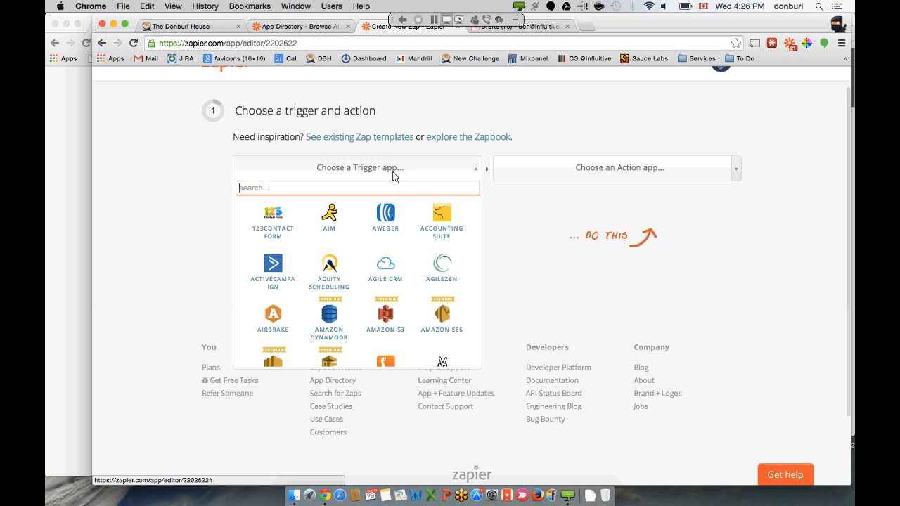
text(web)
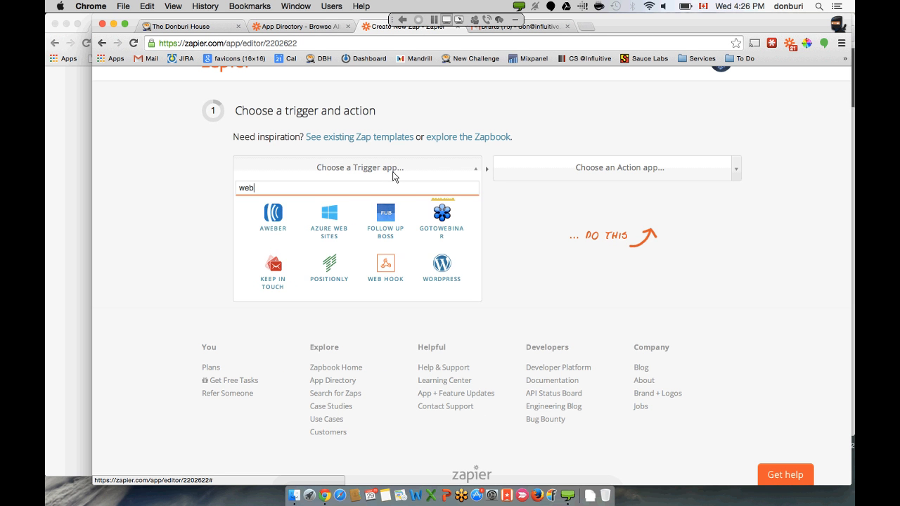
text(ho)
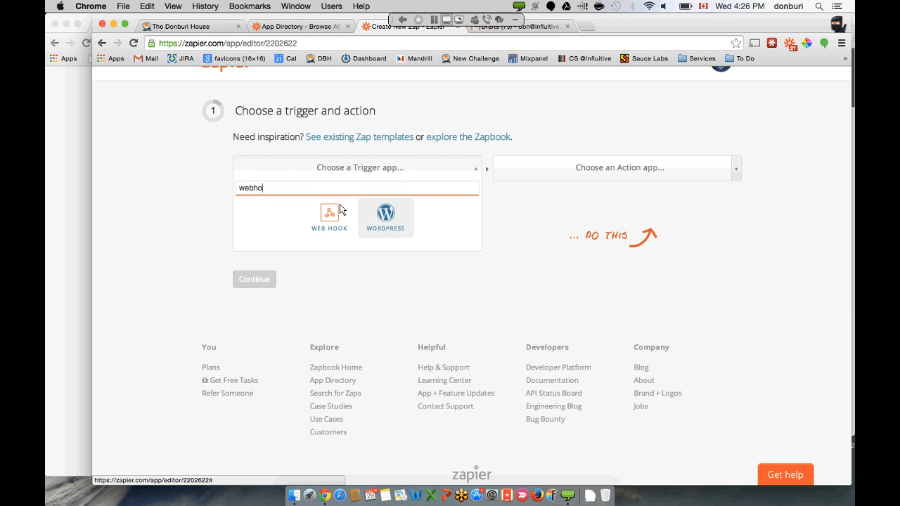
click(330, 212)
click(332, 203)
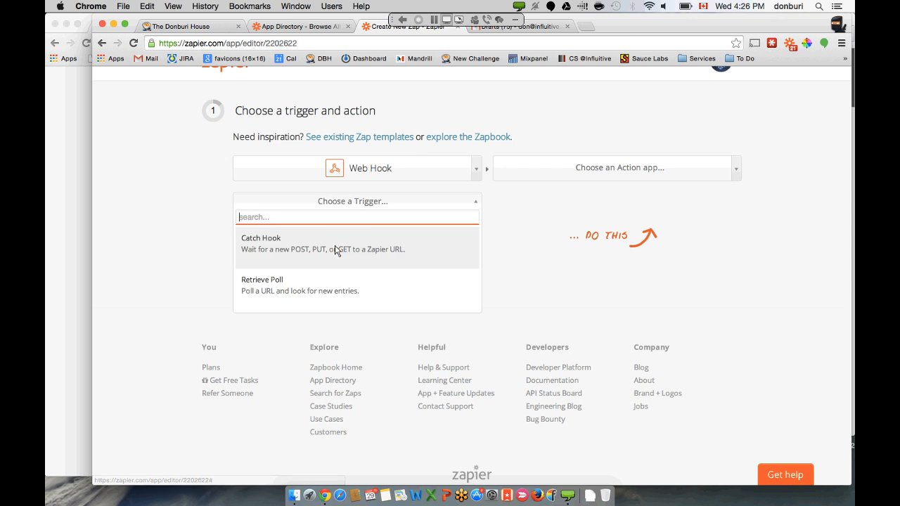
click(338, 248)
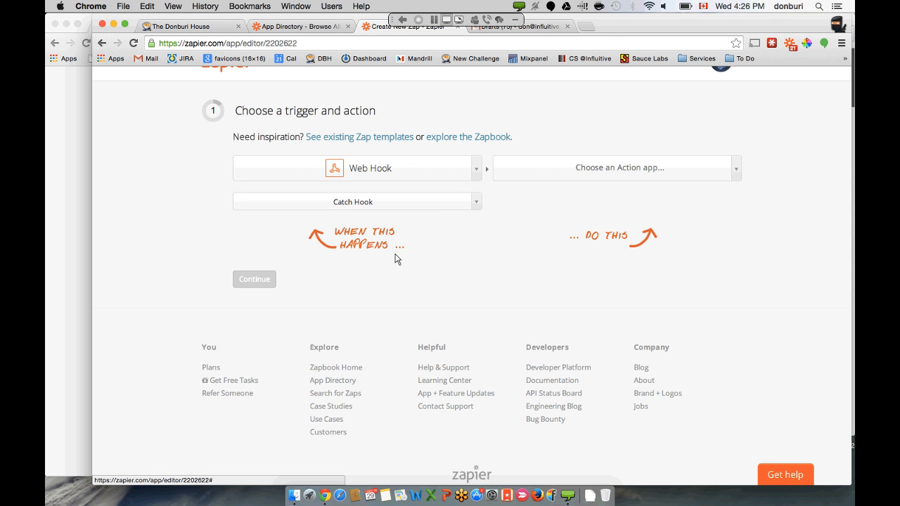
- Choose Gmail Create Draft as the zap's action
click(613, 170)
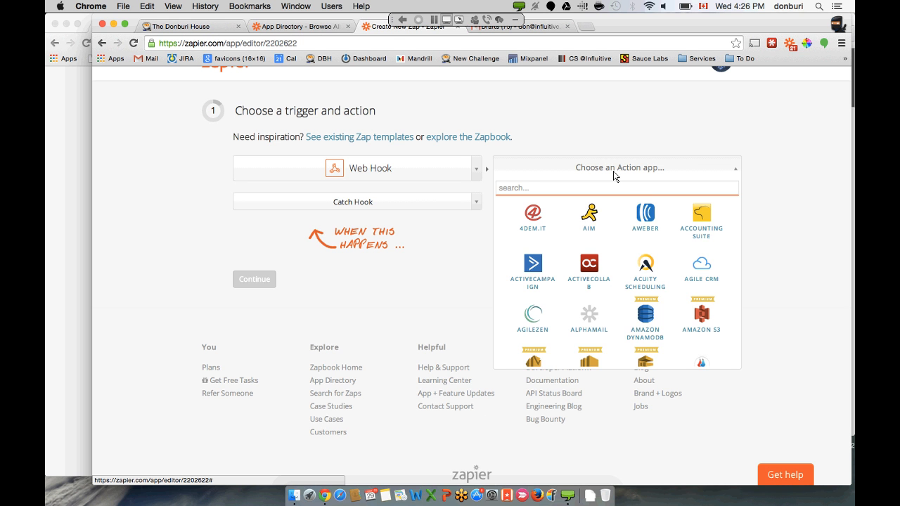
text(hub)
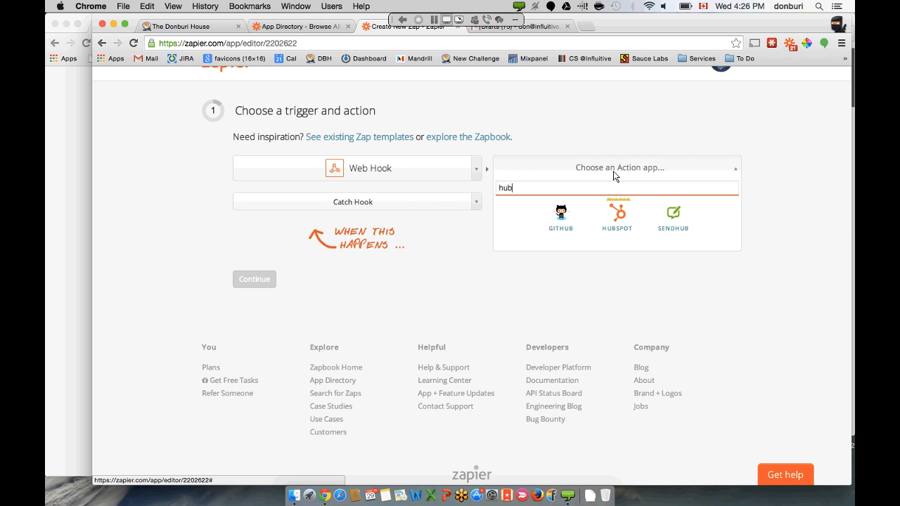
key(BackSpace)
key(BackSpace)
key(BackSpace)
text(p)
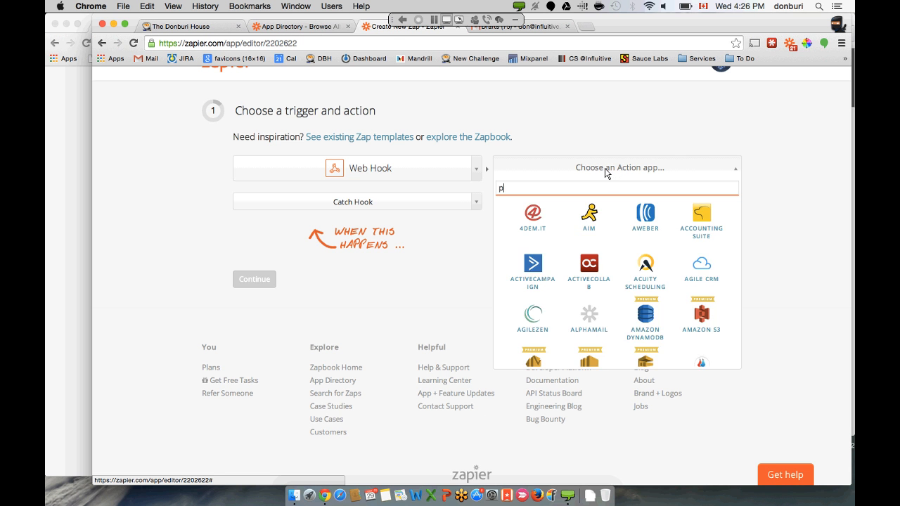
text(ip)
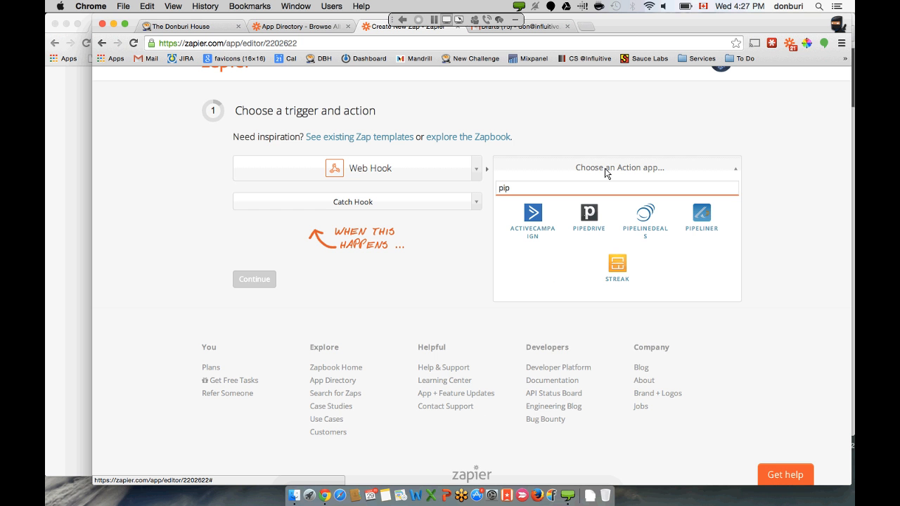
key(BackSpace)
key(BackSpace)
key(BackSpace)
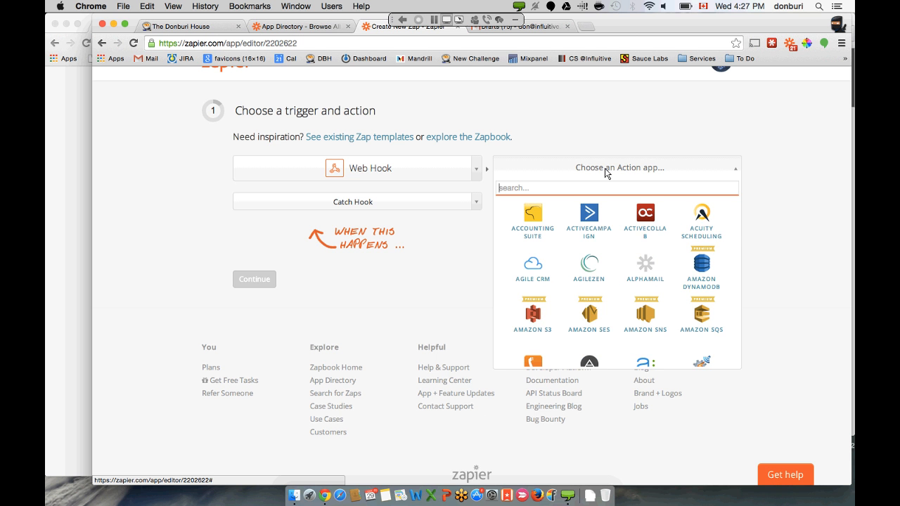
text(gm)
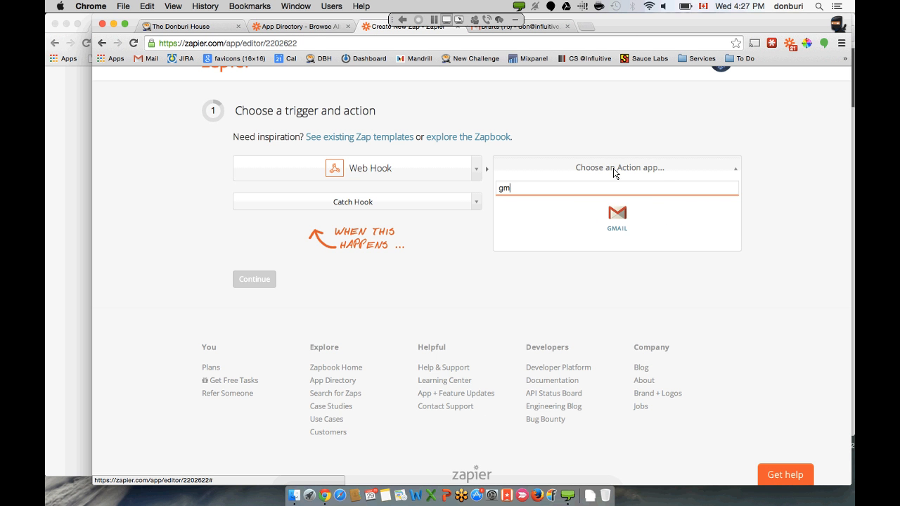
click(626, 209)
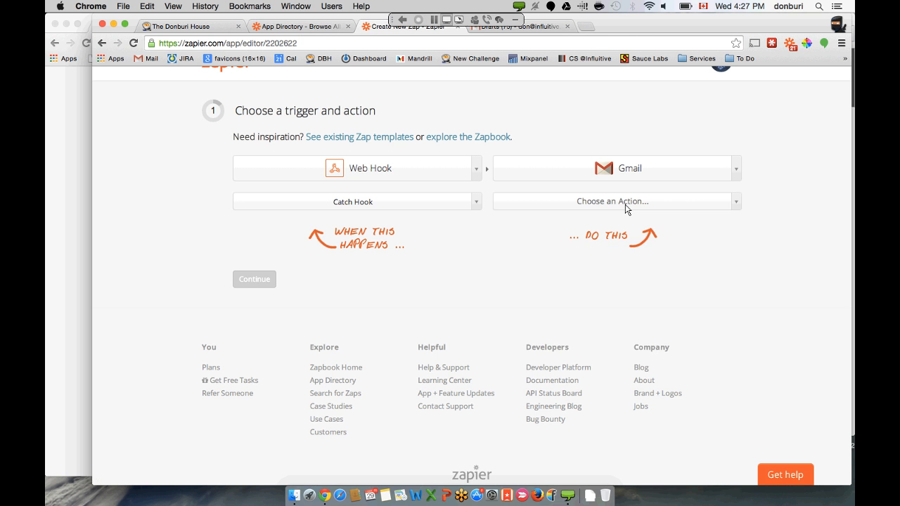
click(625, 202)
click(603, 251)
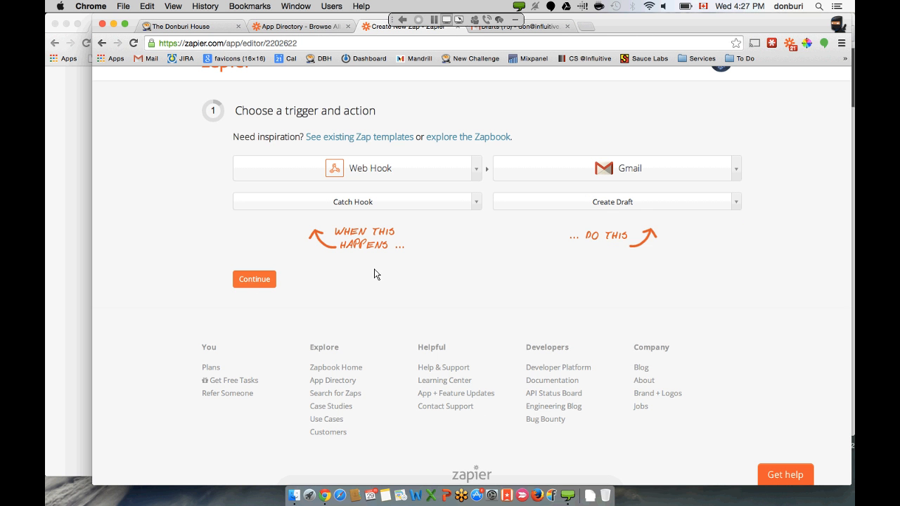
- Continue to the webhook step and select the generated webhook URL
click(257, 279)
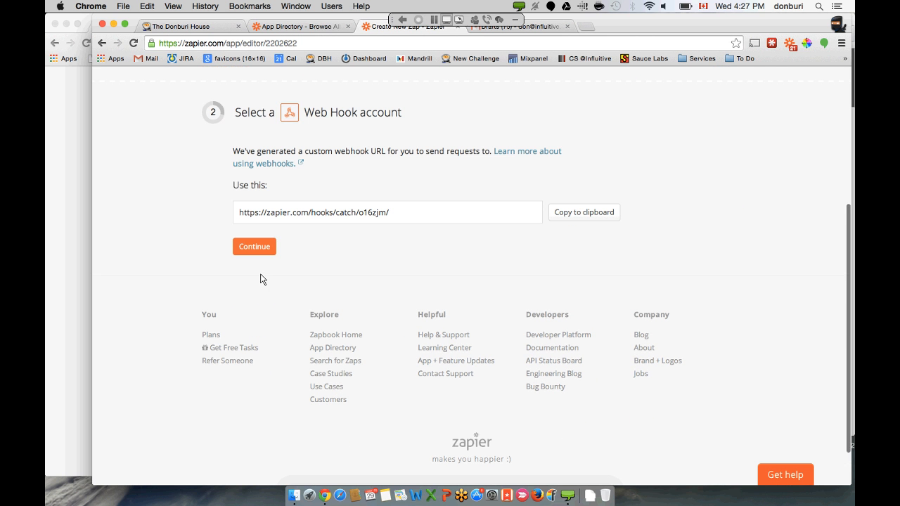
click(348, 213)
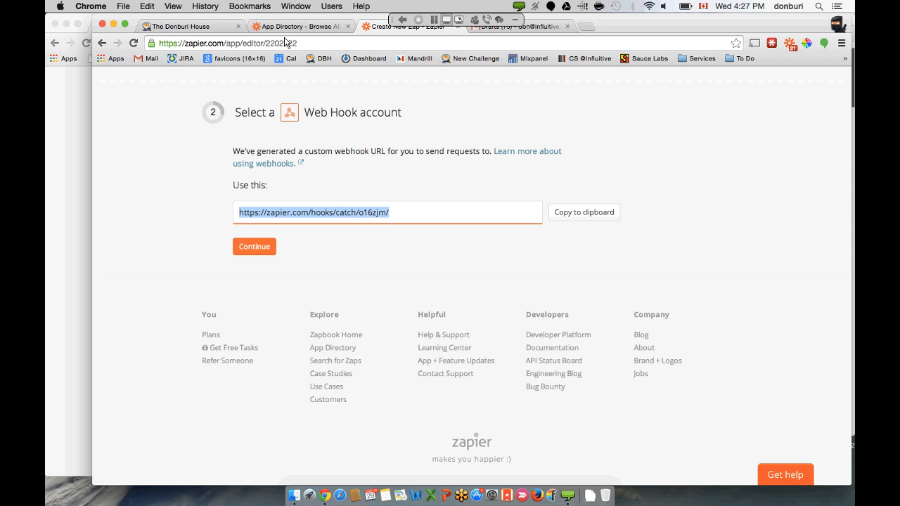
click(206, 29)
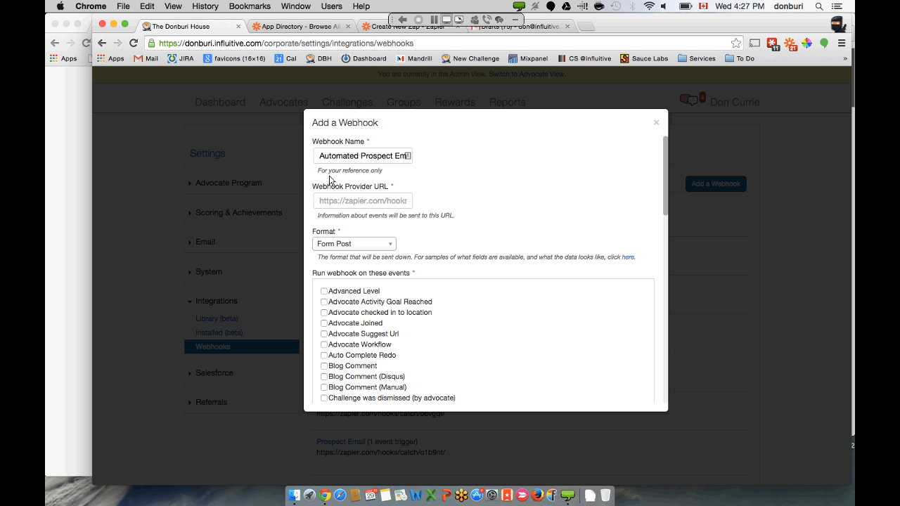
- Paste the Zapier URL as Webhook Provider URL and save the Automated Prospect Email webhook
click(335, 203)
key(super+v)
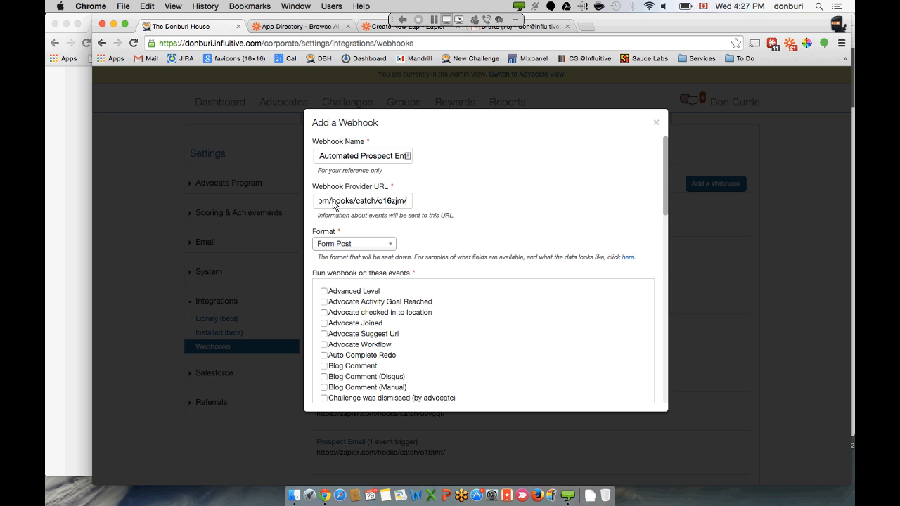
scroll(471, 255, down, 15)
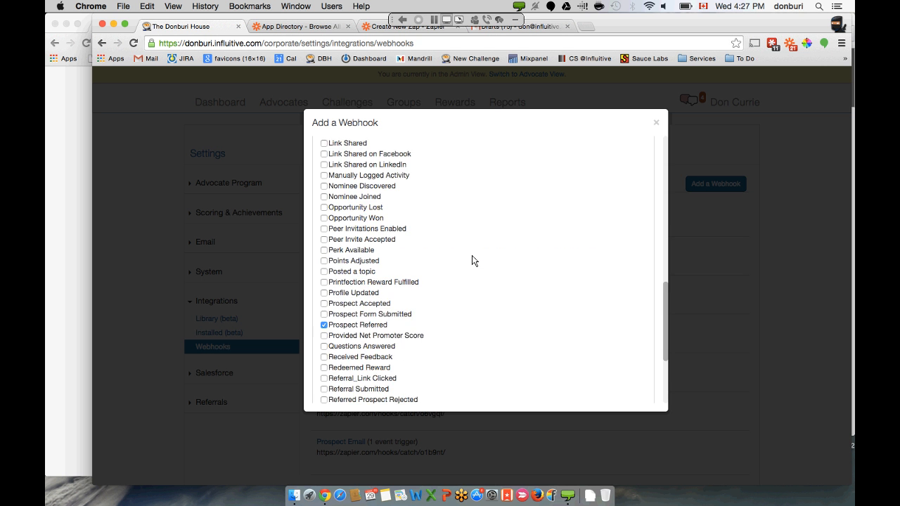
scroll(471, 255, down, 2)
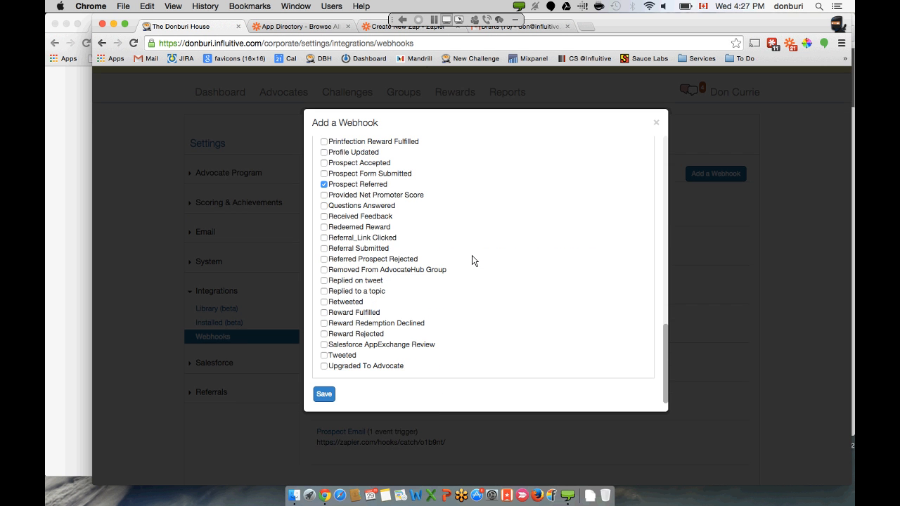
click(323, 392)
scroll(427, 333, up, 2)
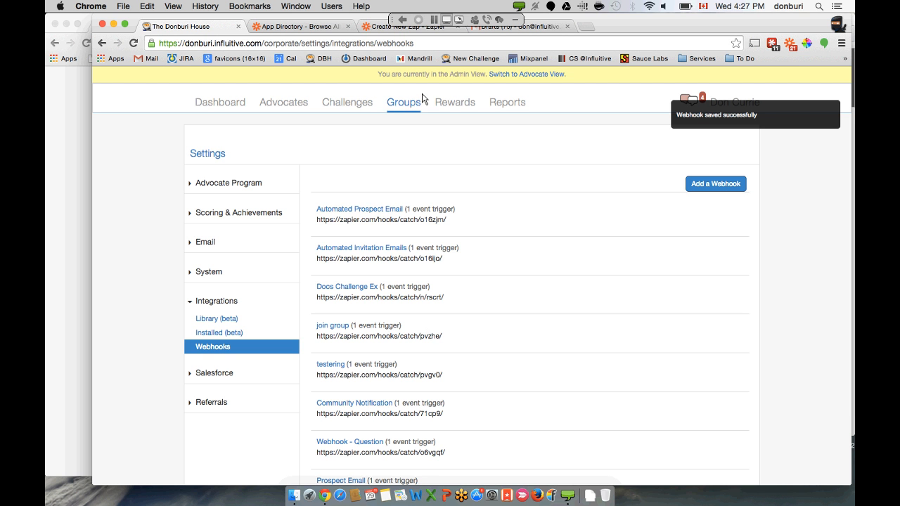
click(375, 29)
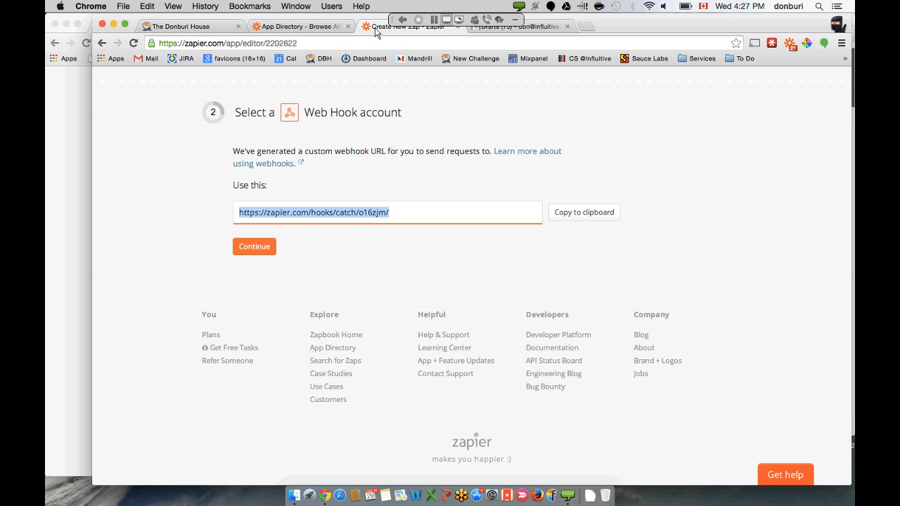
- Test the Gmail account and continue to step 4, Filter Web Hook triggers
click(259, 257)
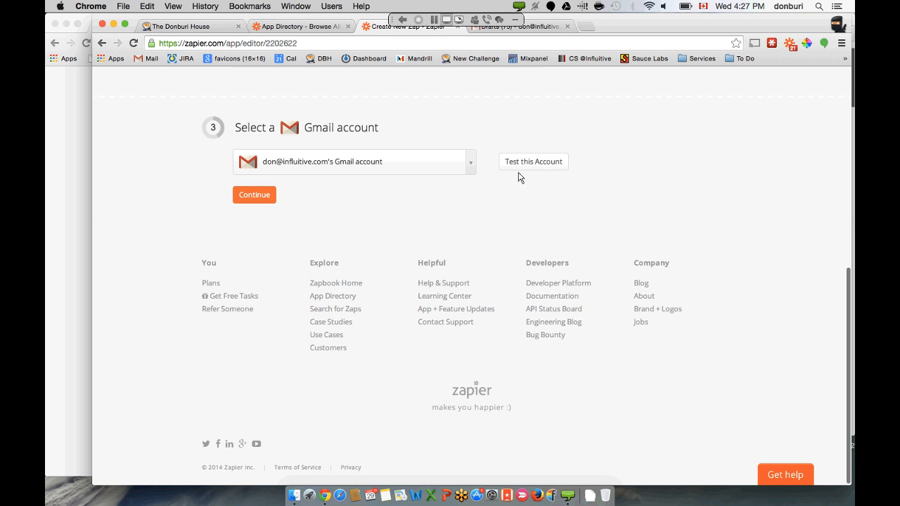
click(527, 166)
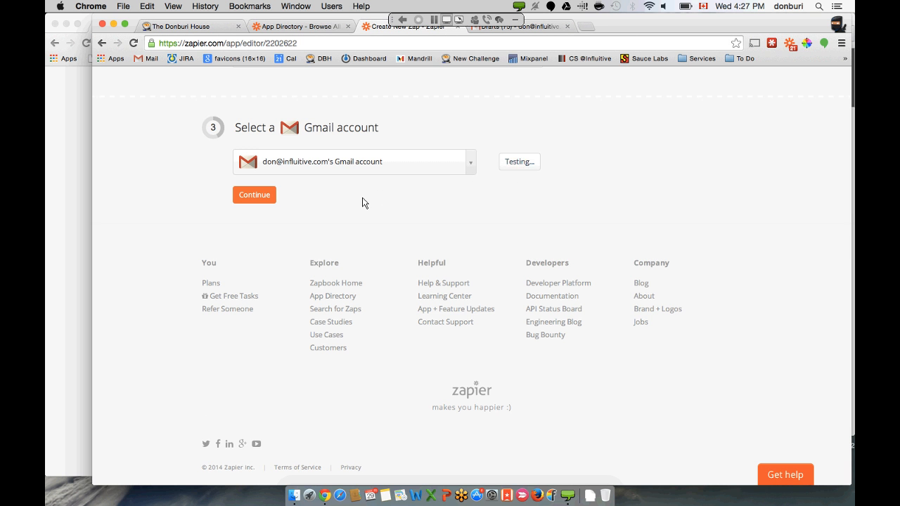
click(254, 195)
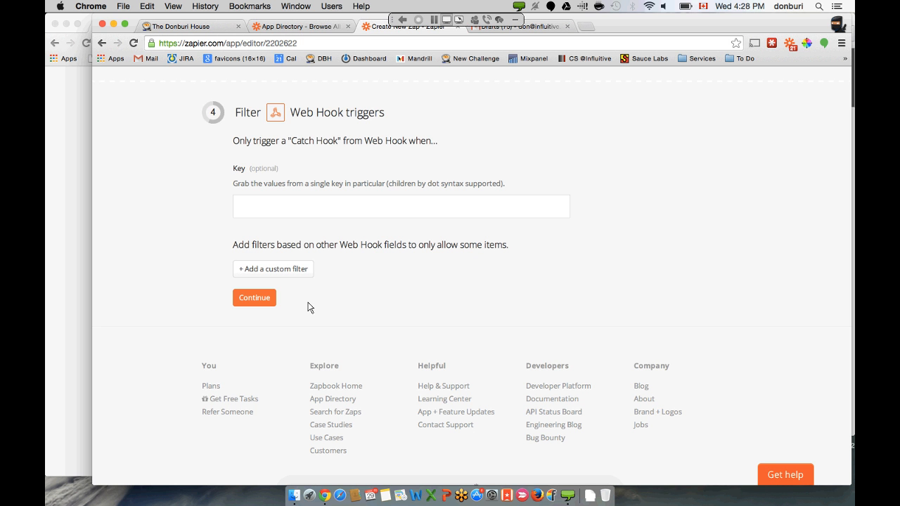
- Add and then remove an empty custom filter, leaving the Web Hook trigger unfiltered
click(307, 274)
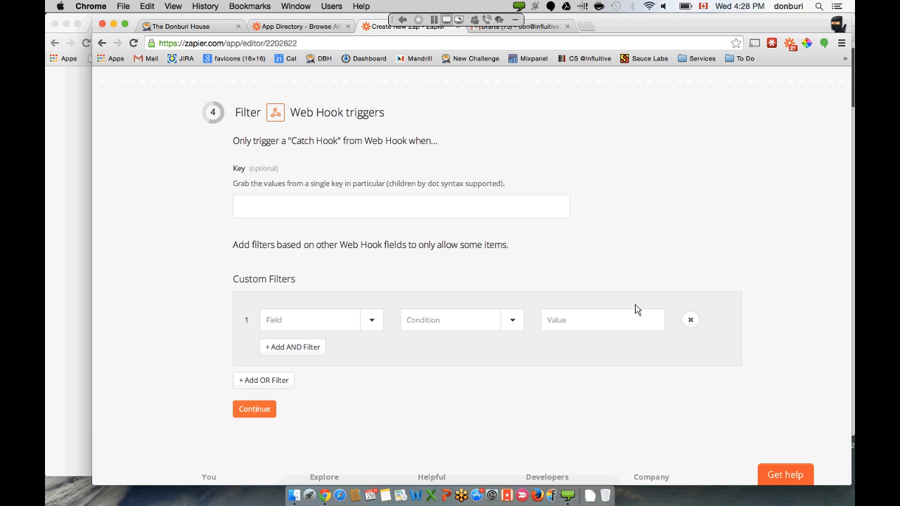
click(691, 317)
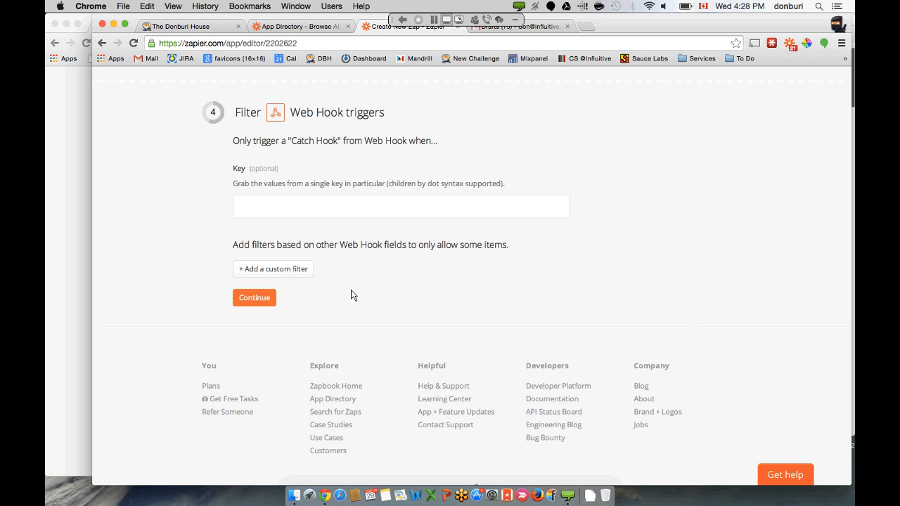
click(264, 298)
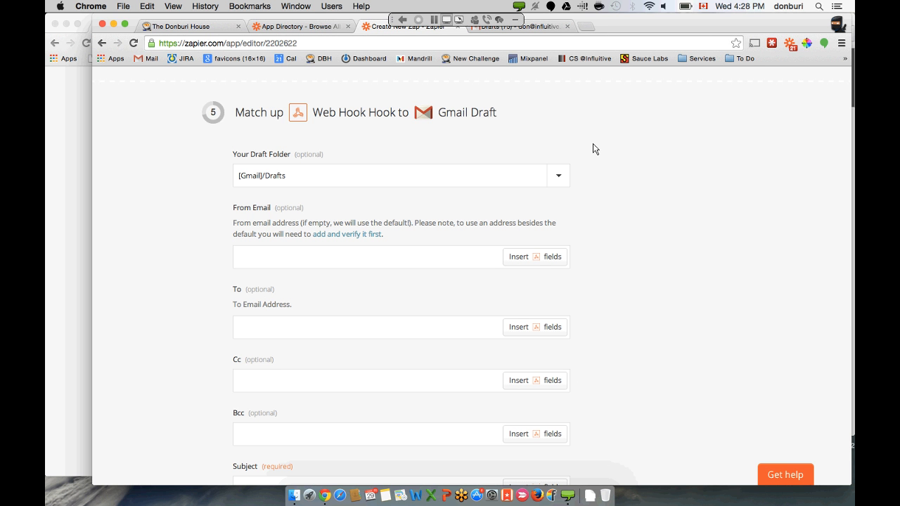
- Enter the sender's influitive.com address in the Gmail draft's From Email field
scroll(594, 148, down, 1)
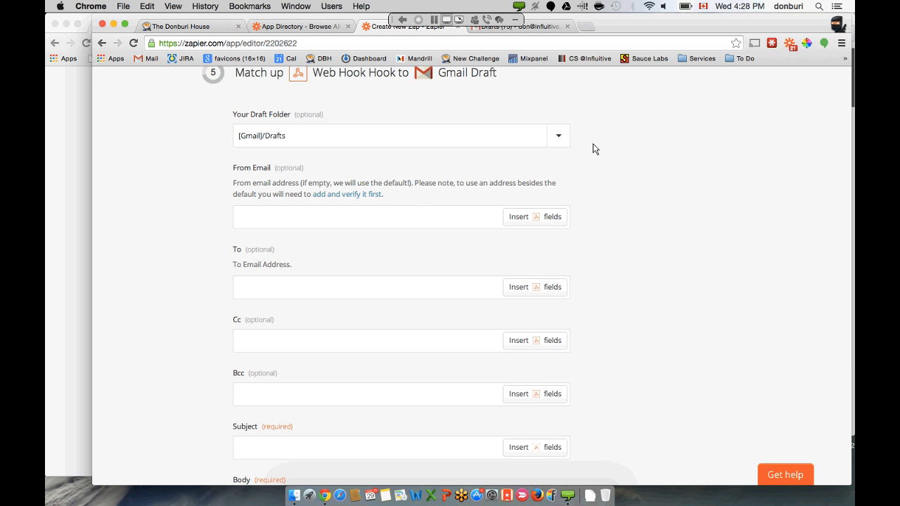
click(413, 215)
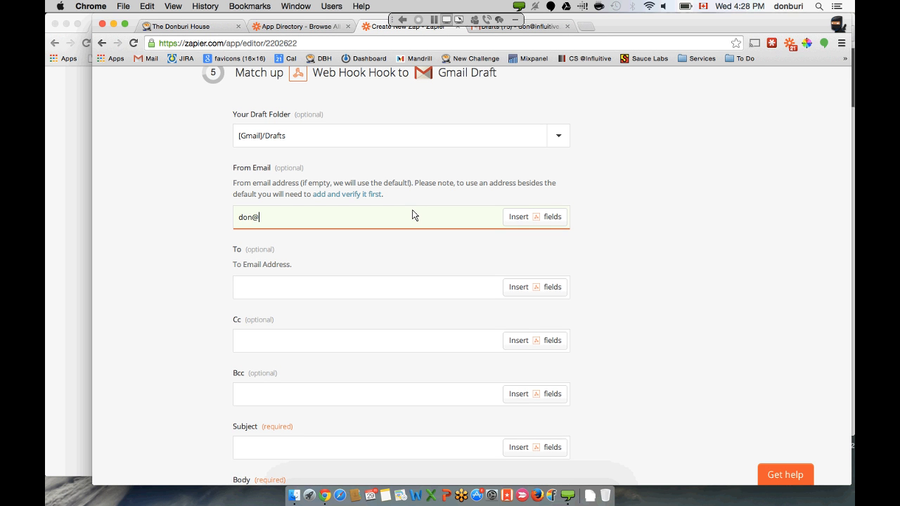
click(385, 295)
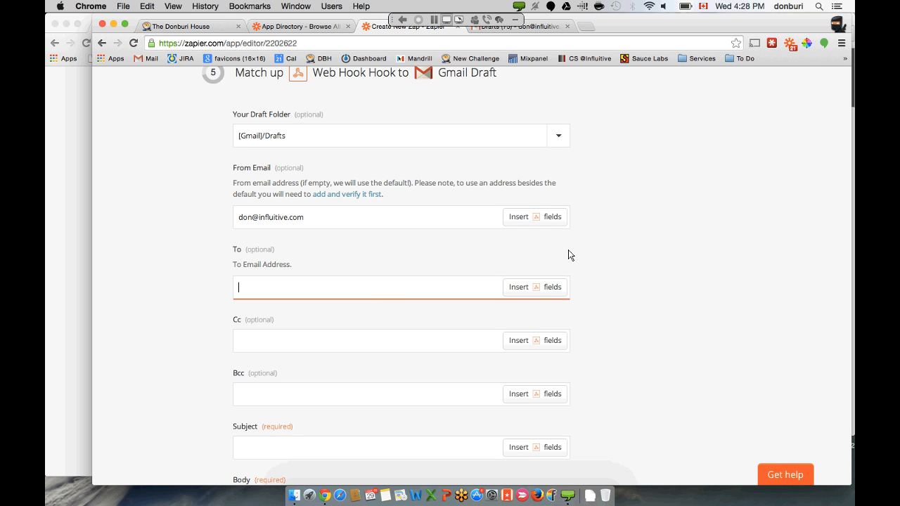
- Confirm the webhook is set up so Zapier waits for sample data, then go to the referral page
click(537, 288)
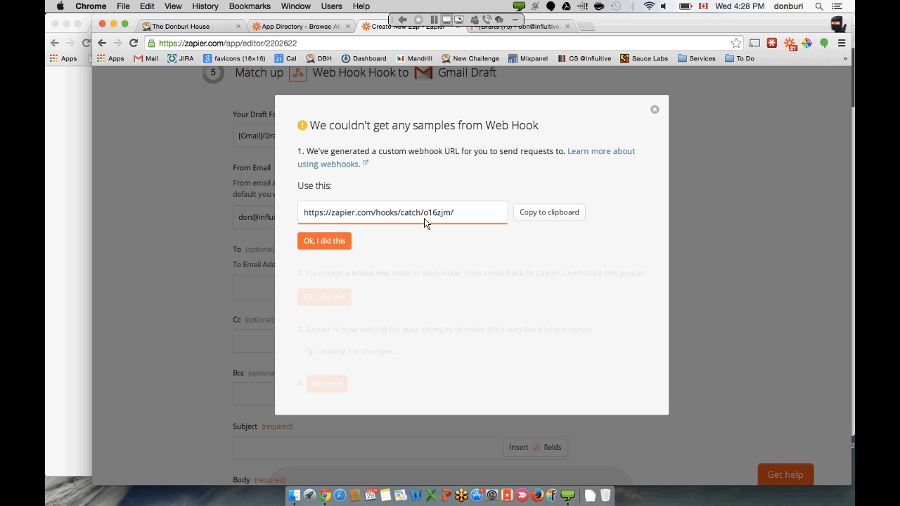
click(347, 241)
click(323, 298)
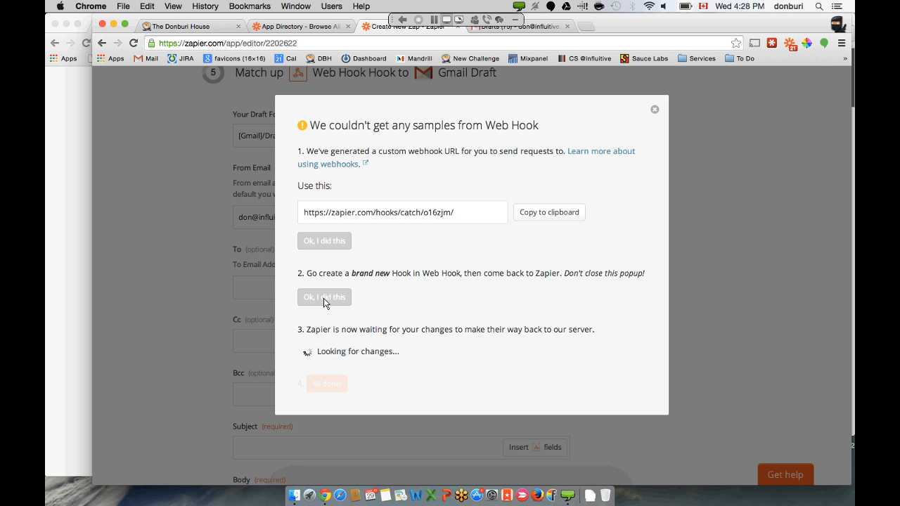
click(78, 265)
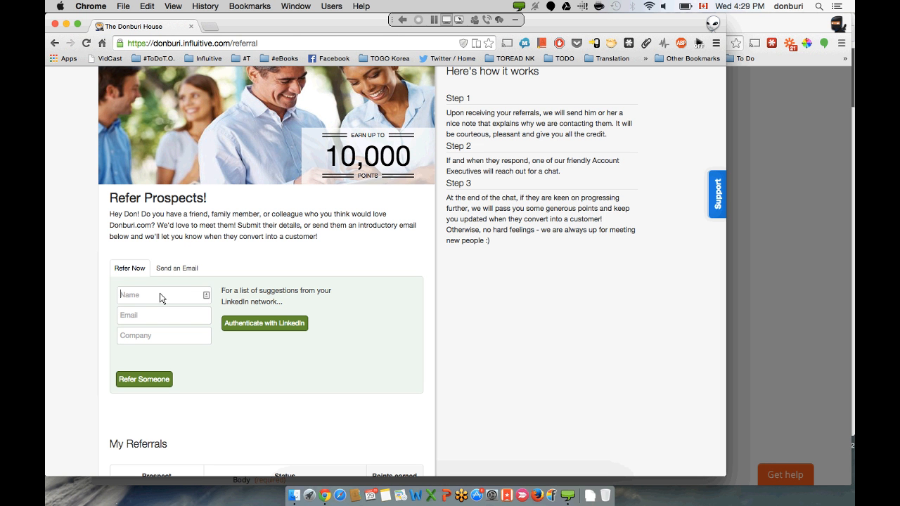
- Refer a test prospect named PROSPECT NAME with a placeholder e-mail and company COMPANY, then return to Zapier
text(PROPE)
key(BackSpace)
key(BackSpace)
text(SPECT NAME)
key(Tab)
text(email@email.com)
key(Tab)
text(COMP)
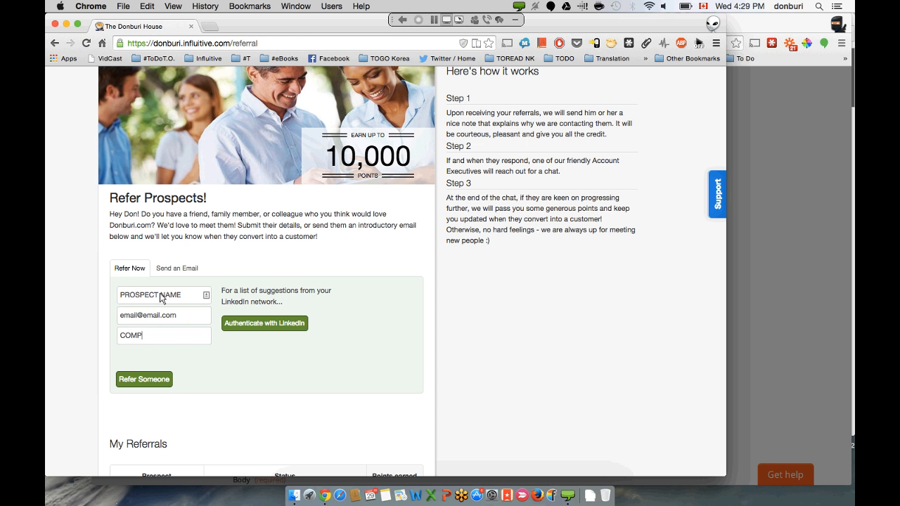
text(ANY)
click(141, 380)
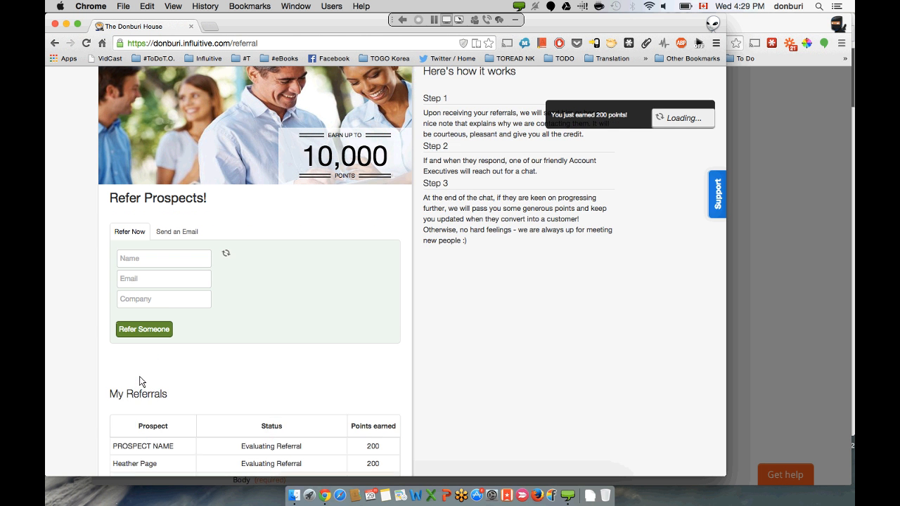
click(842, 99)
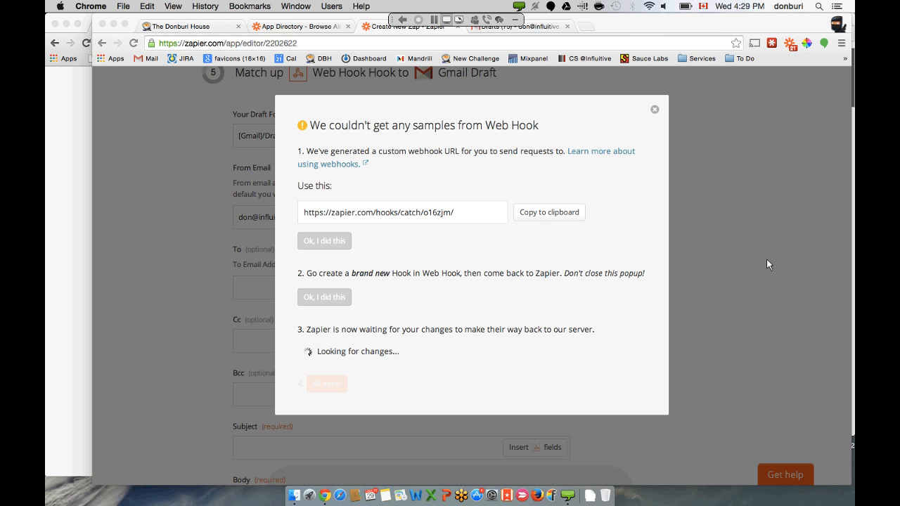
- Check Zapier for the received webhook sample and close the sample dialog
click(767, 259)
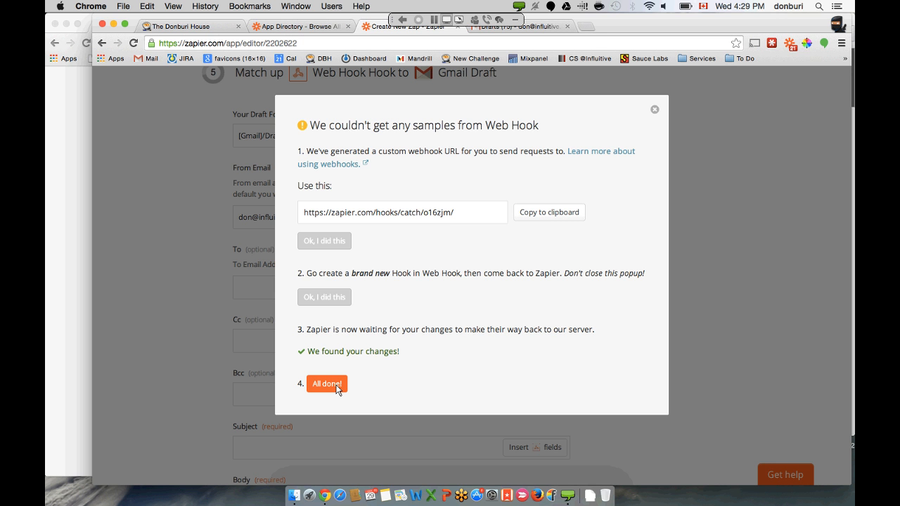
click(421, 214)
click(335, 379)
click(650, 111)
- Restart the webhook sample check for the To field and go back to the referral page
click(529, 288)
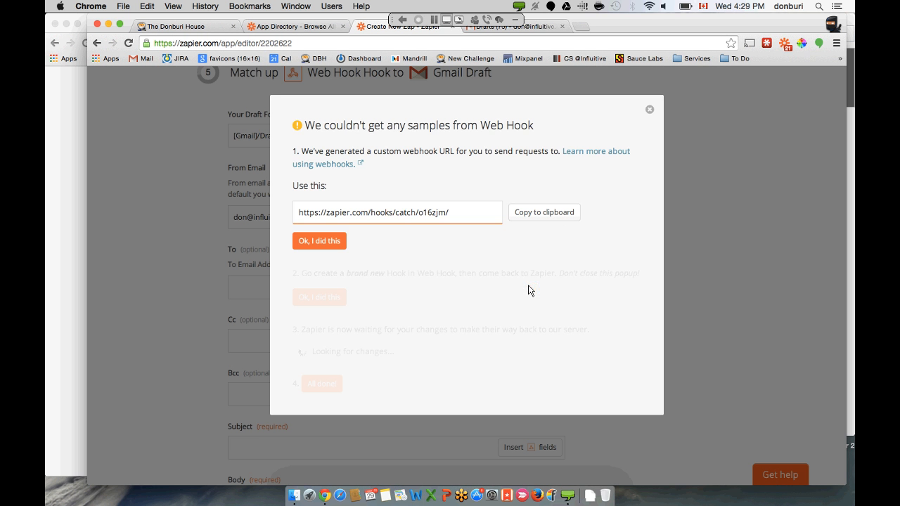
click(326, 242)
click(329, 296)
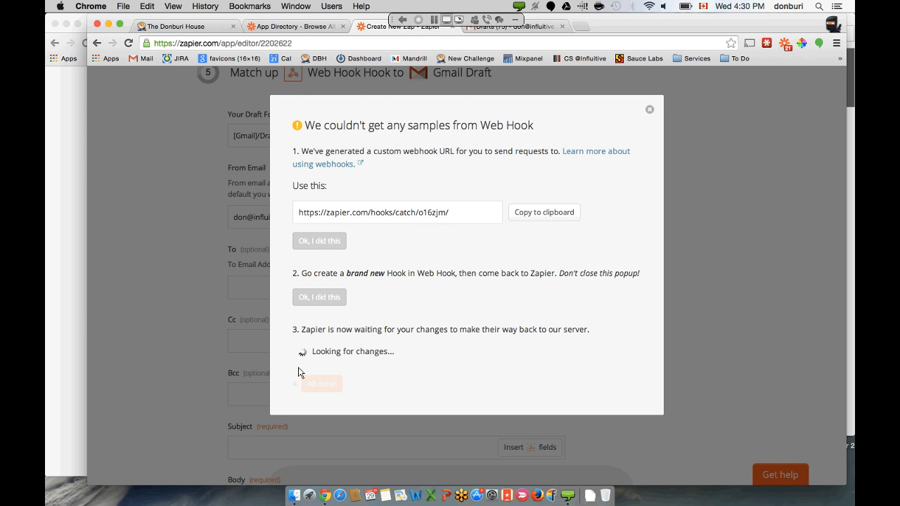
click(50, 302)
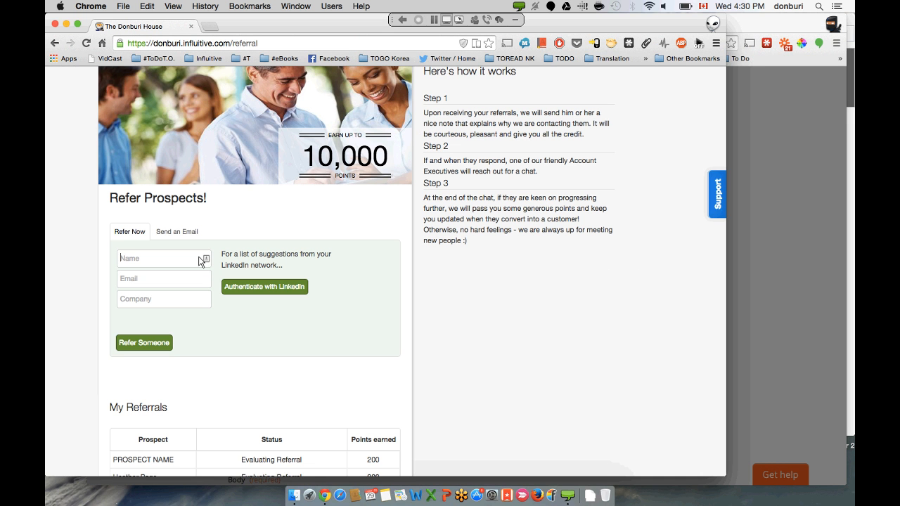
- Submit another test referral with name PROSPECT NAME, a placeholder e-mail and company 'company'
text(PR)
text(O)
text(SPECT)
text(NAME)
text(email@gm)
key(BackSpace)
key(BackSpace)
text(email.com)
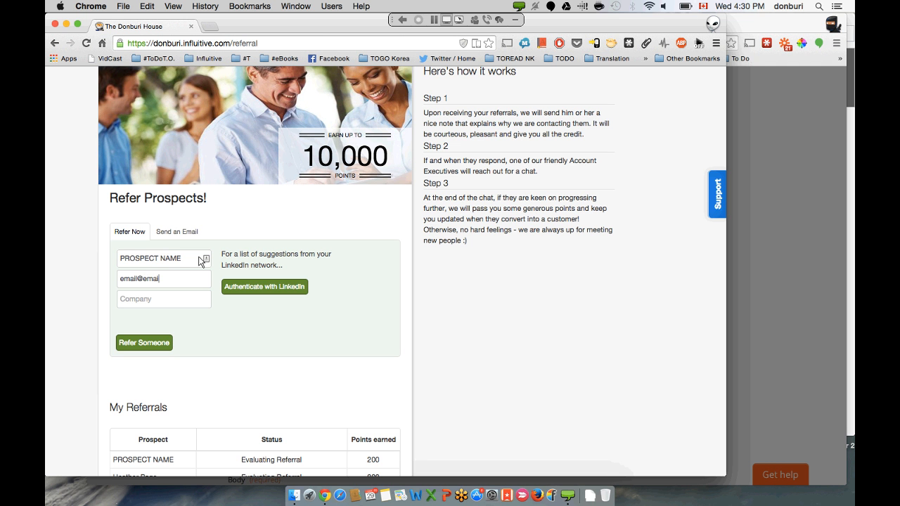
key(Tab)
text(company)
click(148, 348)
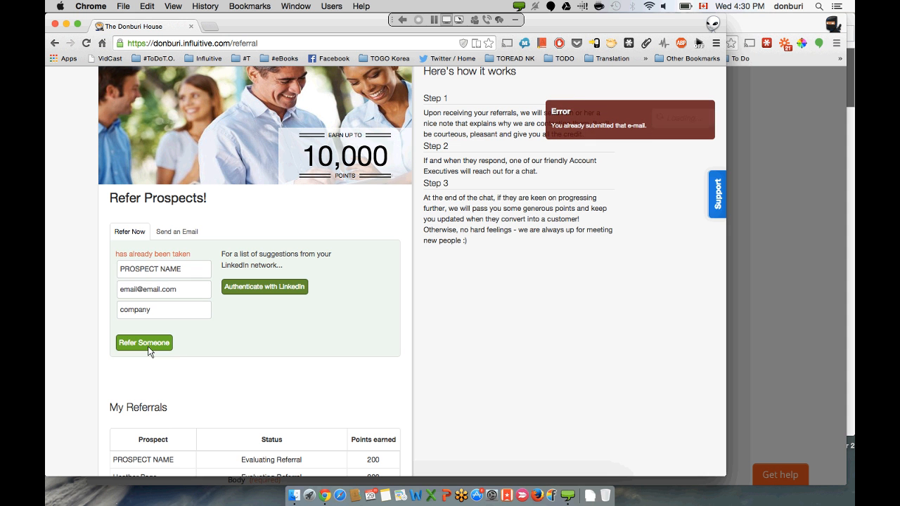
- Change the prospect's e-mail address twice, resubmitting the referral after each edit
click(133, 289)
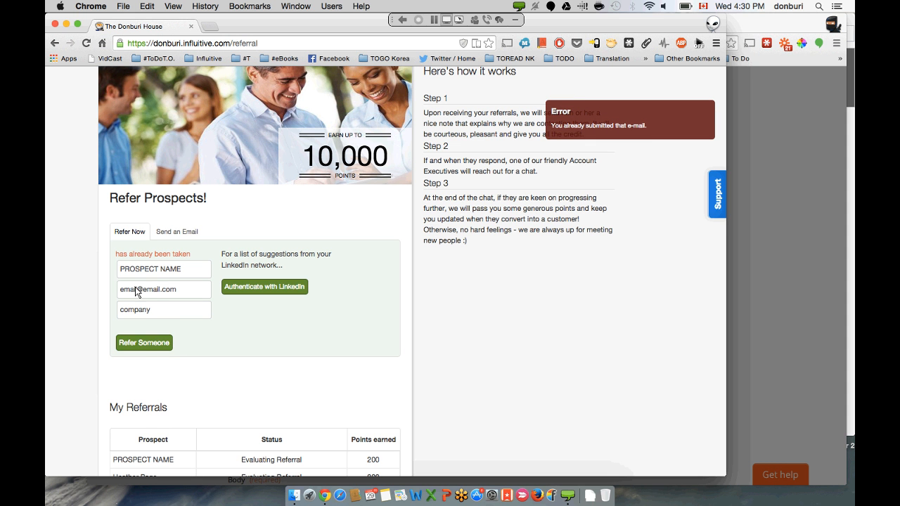
text(2)
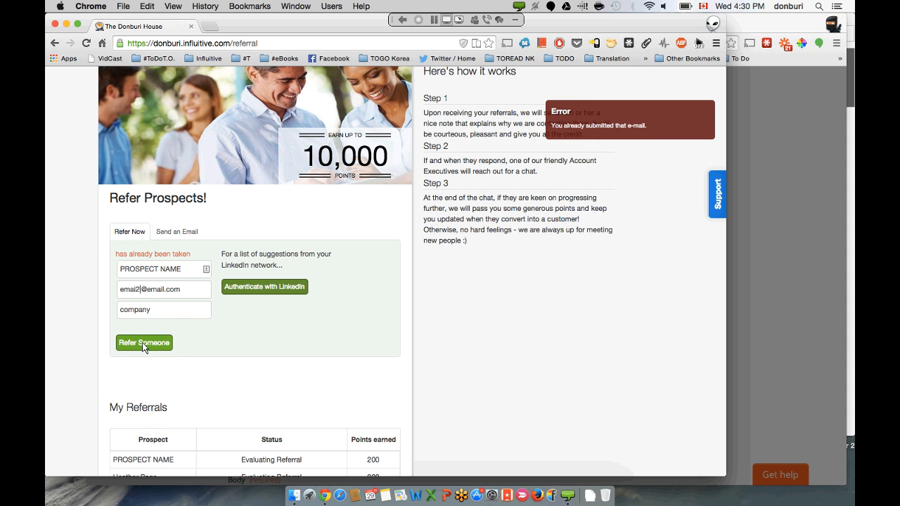
click(144, 343)
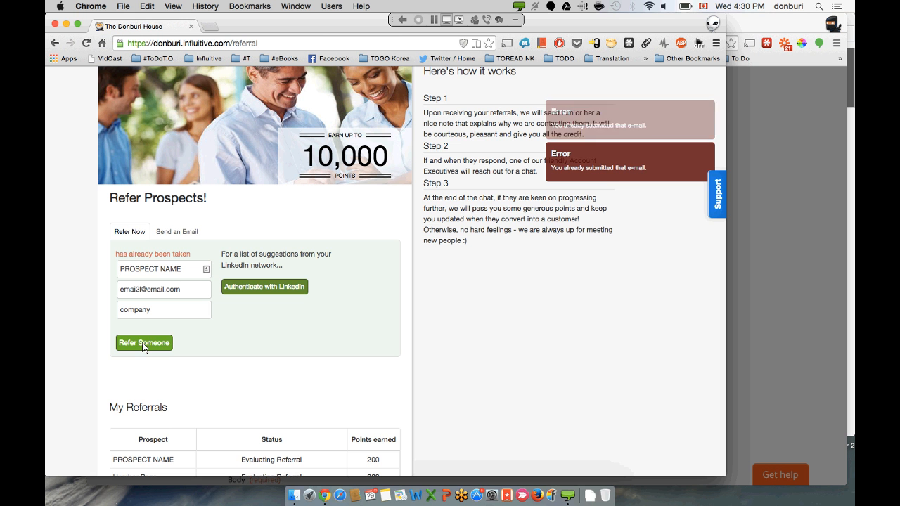
click(139, 291)
key(BackSpace)
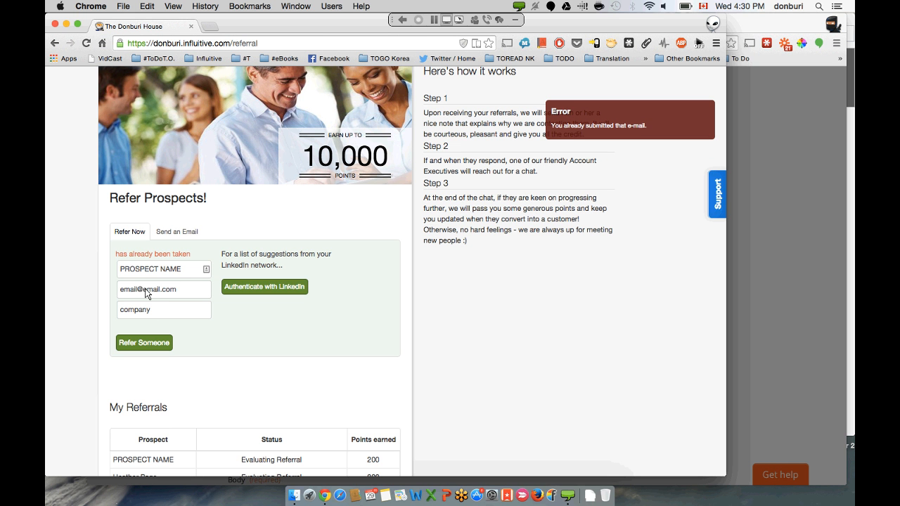
drag(139, 291, 84, 289)
text(pr)
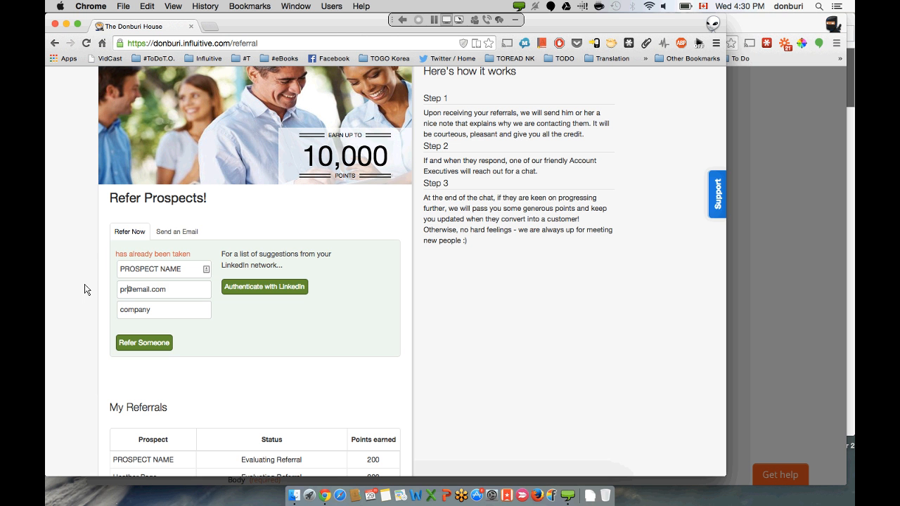
text(ospectdon)
click(146, 343)
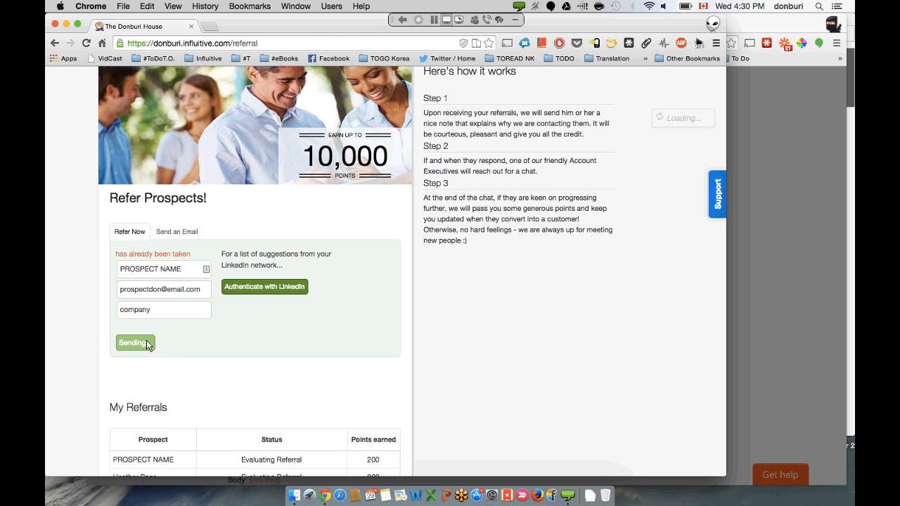
- Rename the prospect to FIRST LAST and resubmit the referral
triple_click(185, 269)
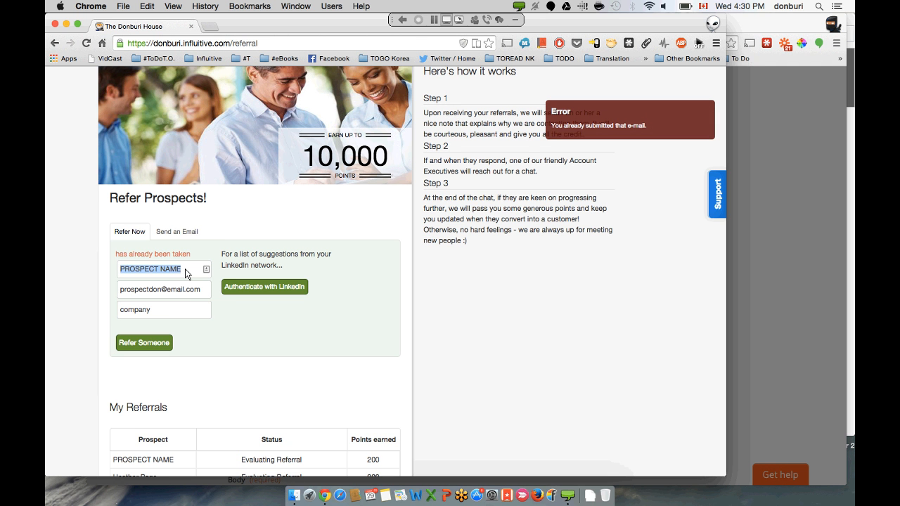
text(P)
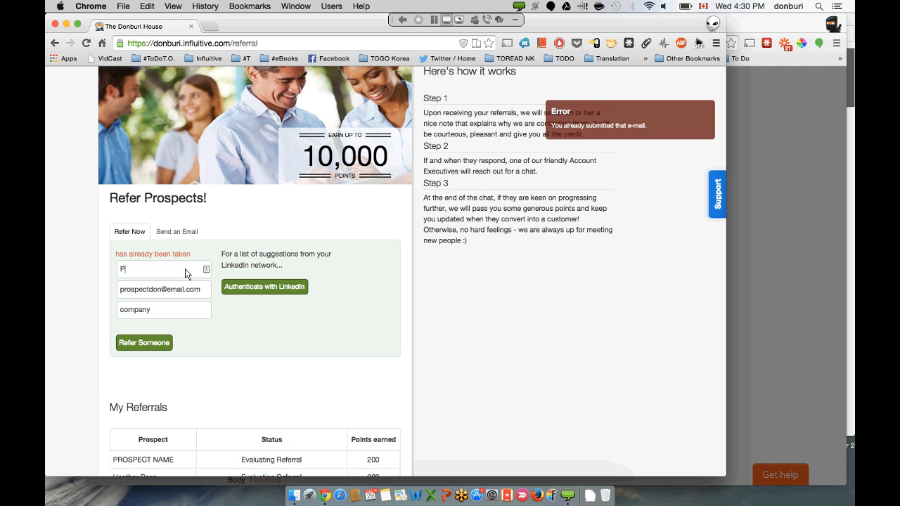
key(BackSpace)
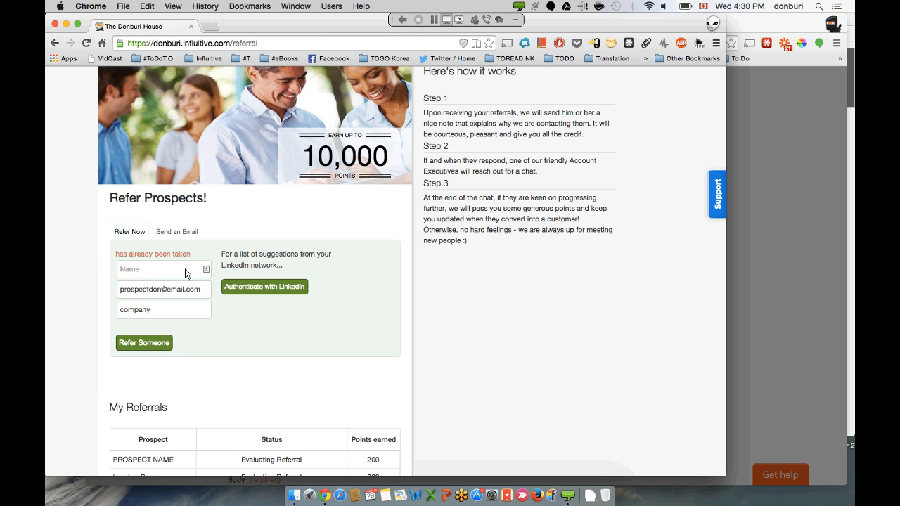
text(FIRST LAST)
click(158, 342)
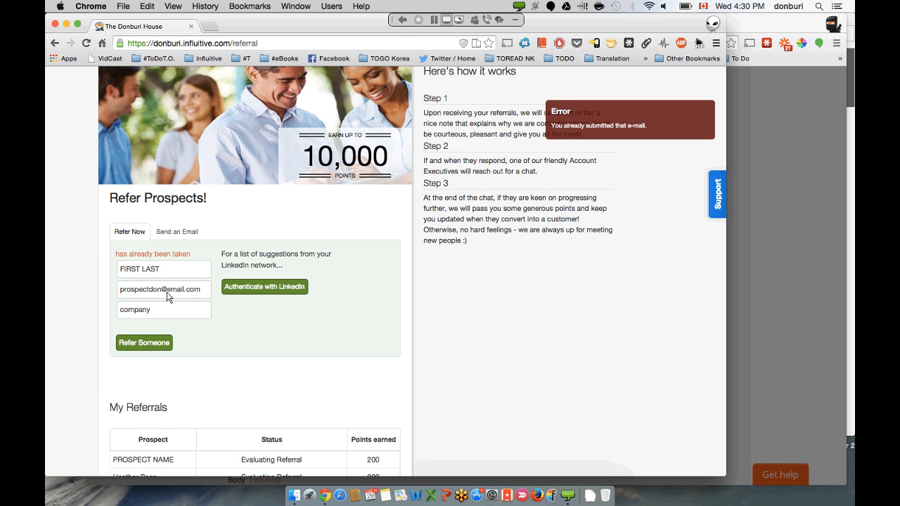
- Replace the e-mail's domain, submit the referral again, and return to the Zapier webhook dialog
mouse_move(166, 296)
mouse_down()
mouse_move(168, 283)
mouse_move(175, 287)
mouse_up()
click(185, 293)
key(BackSpace)
key(BackSpace)
key(BackSpace)
key(BackSpace)
key(BackSpace)
text(INFLUITICE)
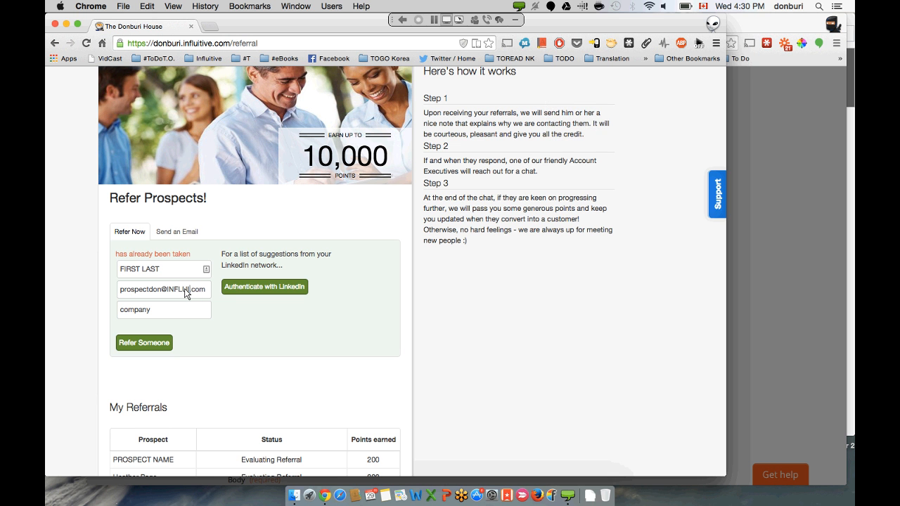
click(156, 343)
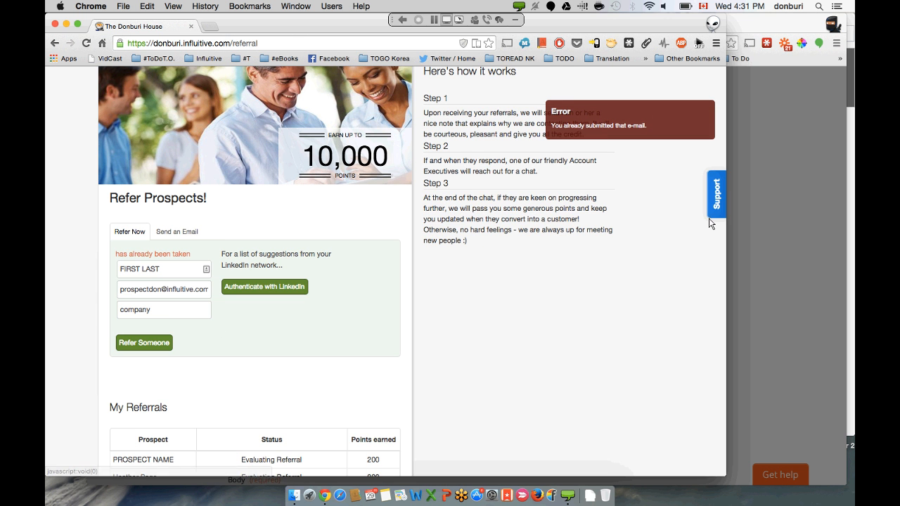
click(836, 175)
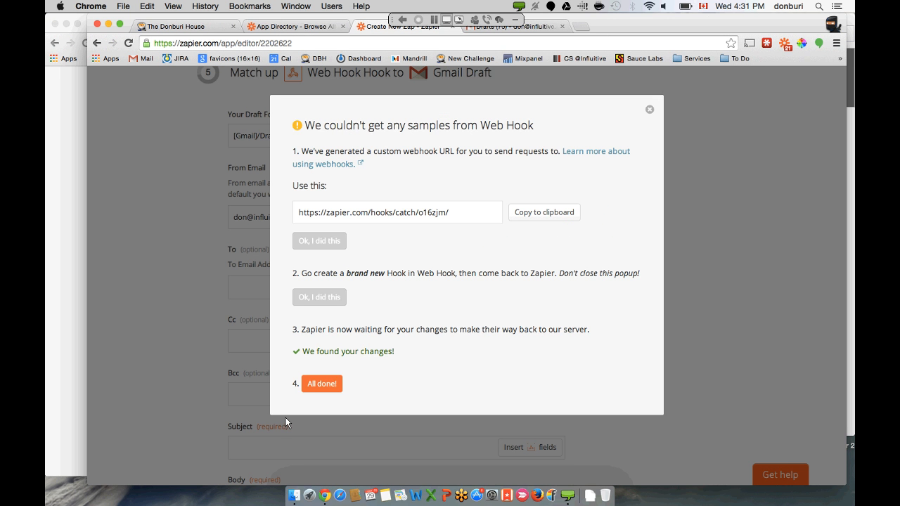
- Load the webhook fields and map the draft's To address to Parameters[email]
click(312, 386)
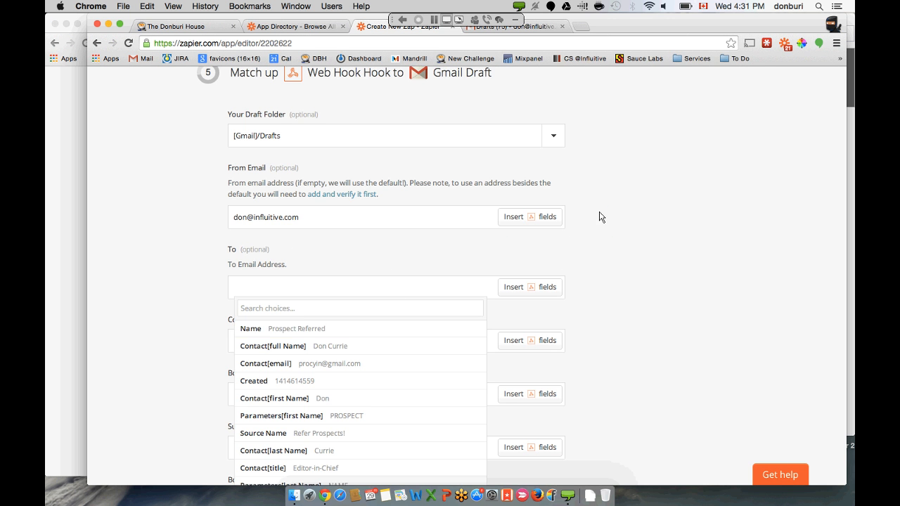
scroll(601, 217, down, 4)
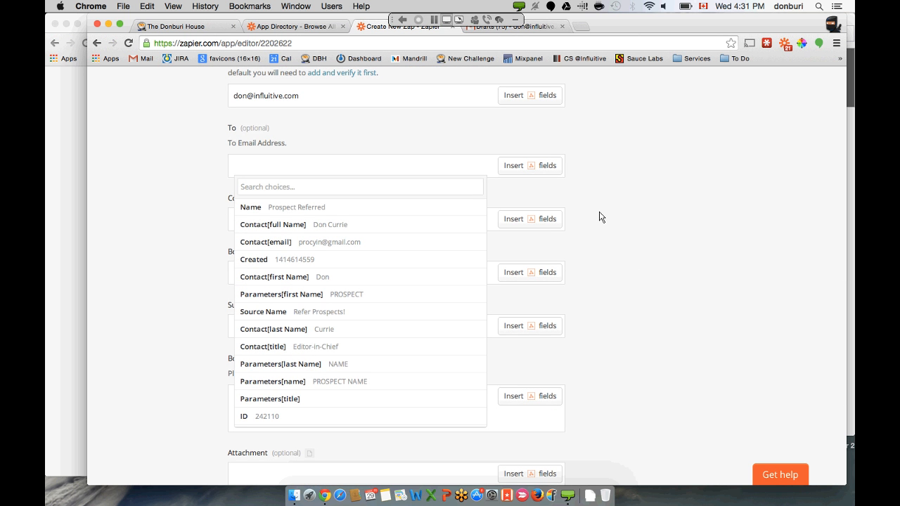
click(450, 174)
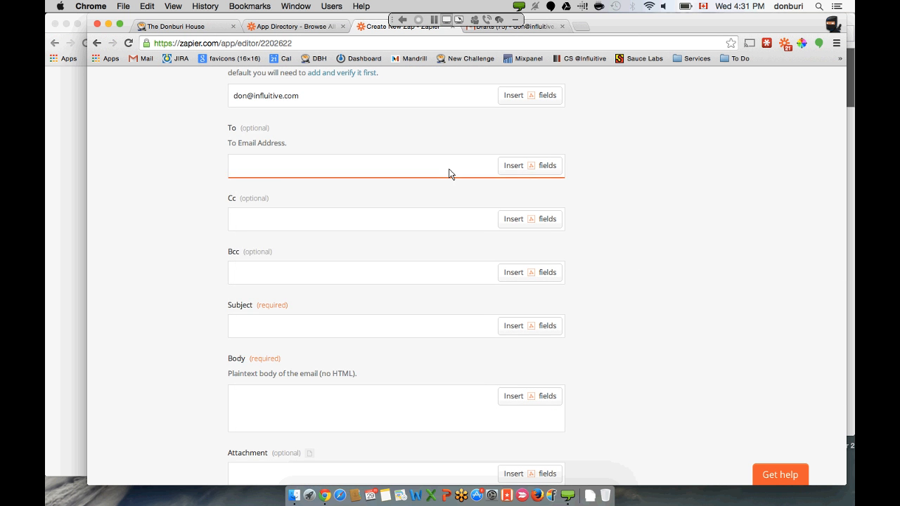
click(513, 166)
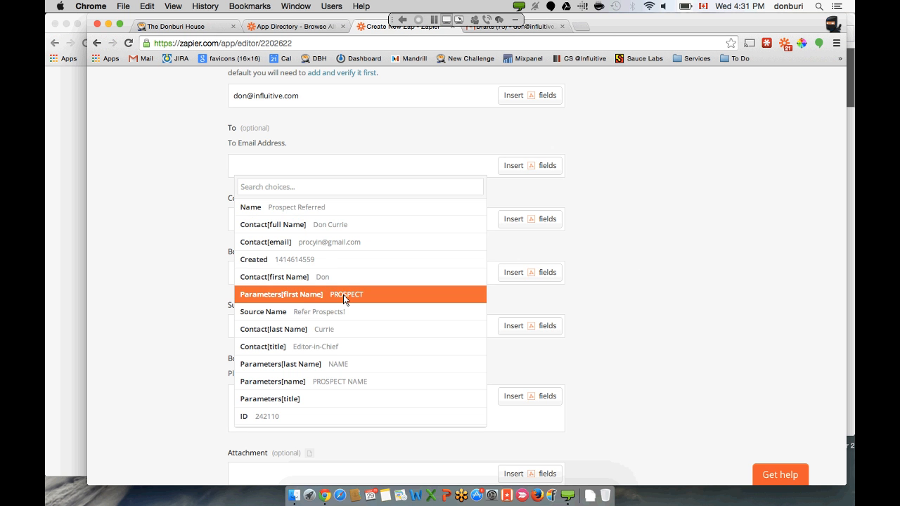
scroll(343, 294, down, 5)
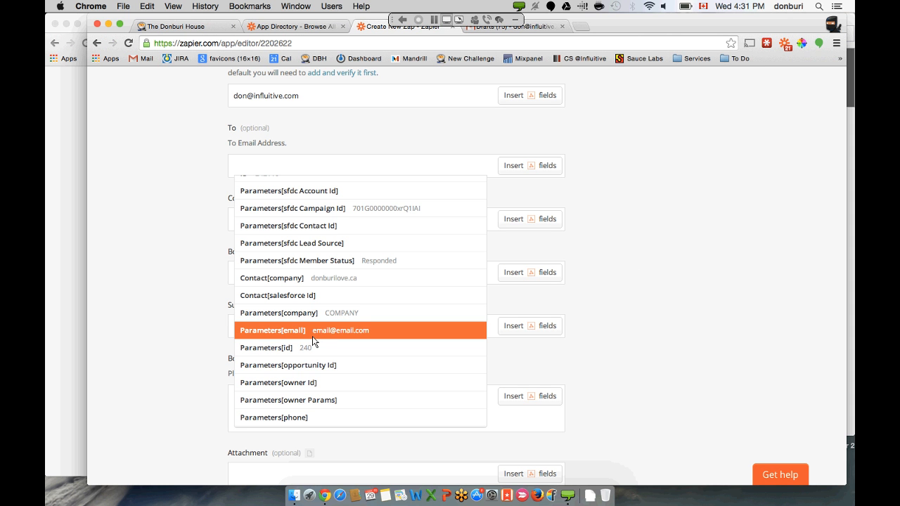
click(312, 336)
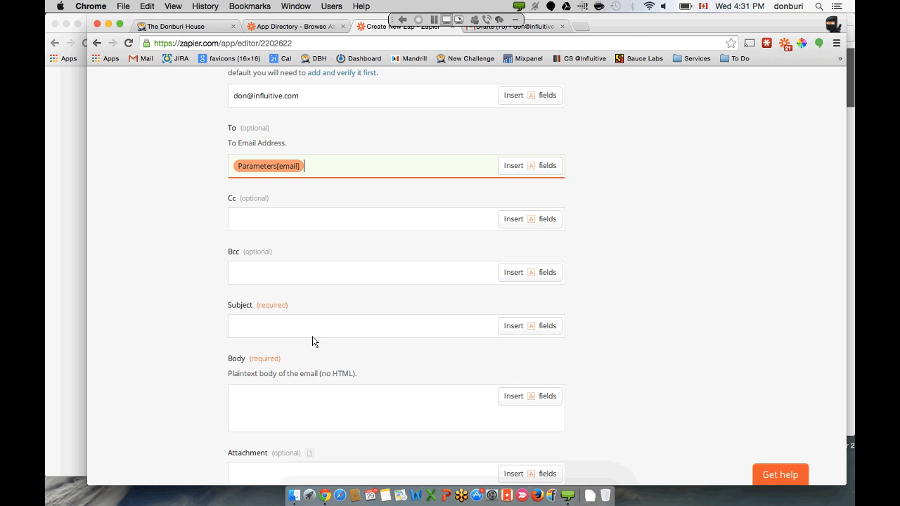
- Remove an accidentally inserted Parameters[name] token so To holds only Parameters[email]
click(325, 218)
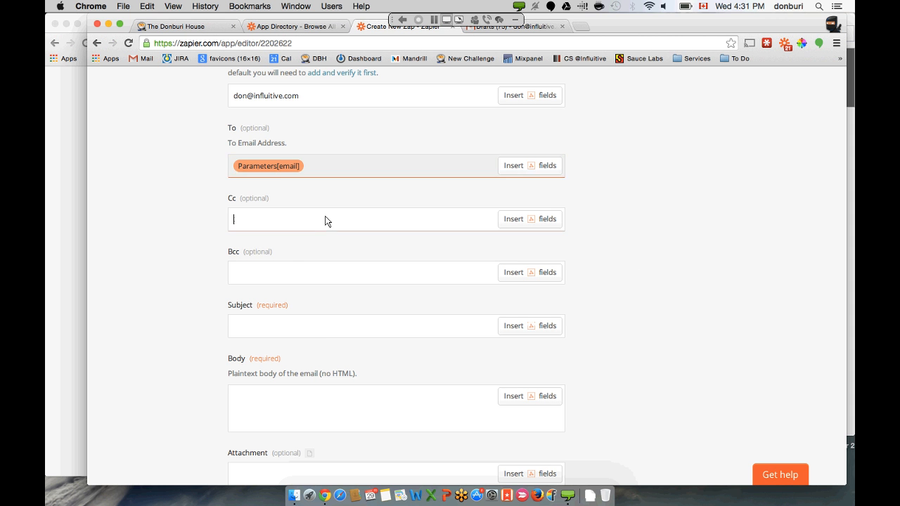
click(289, 283)
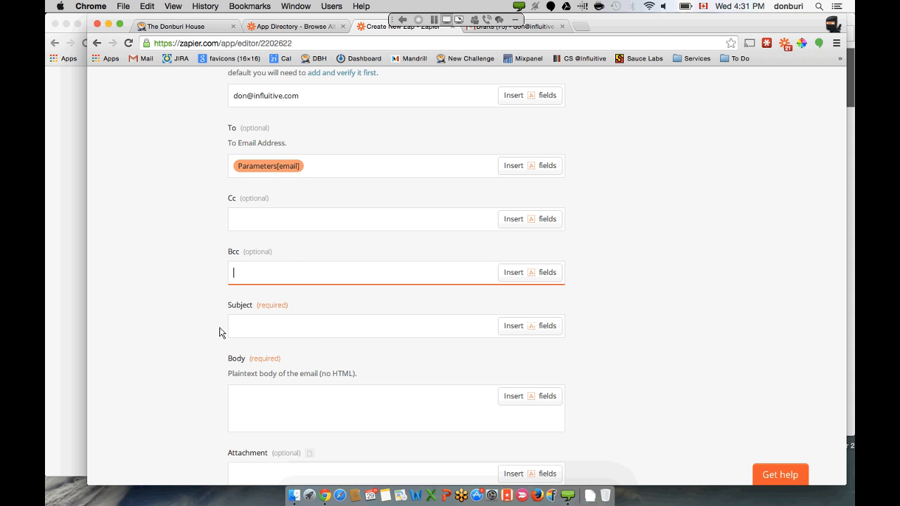
click(516, 165)
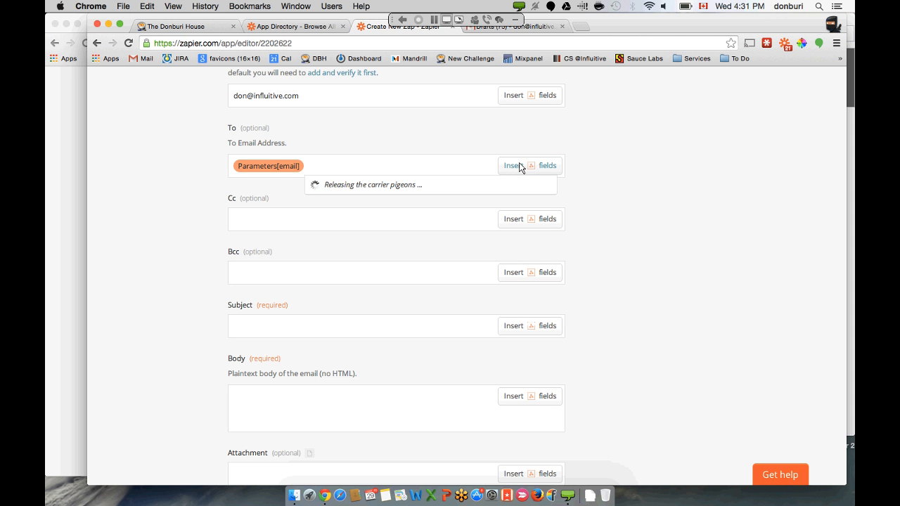
scroll(330, 319, down, 5)
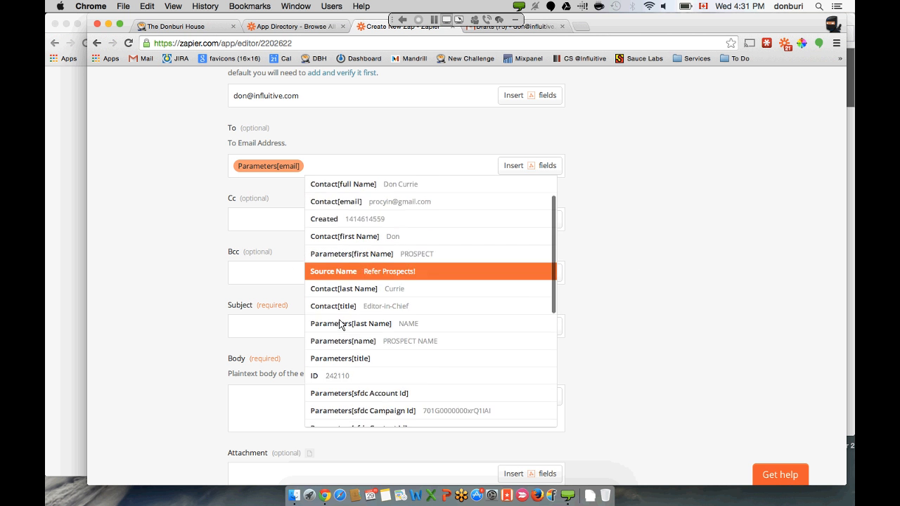
scroll(339, 323, up, 1)
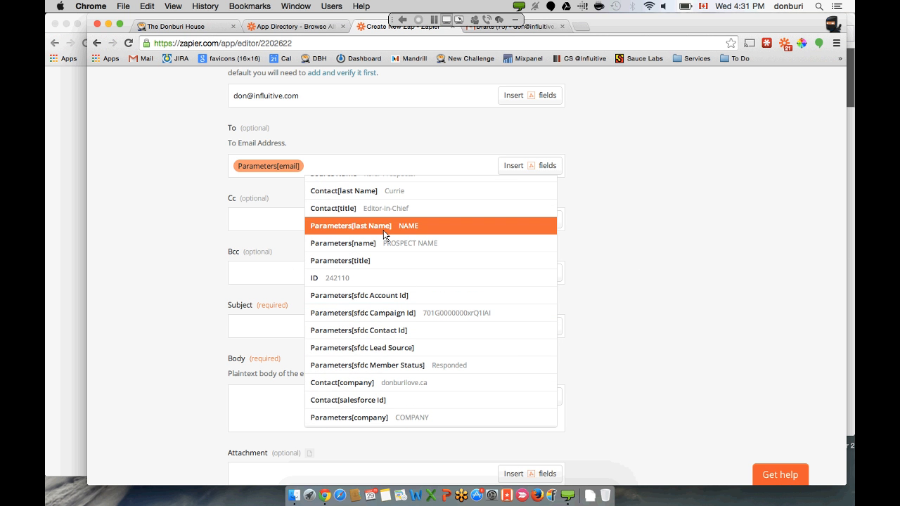
scroll(383, 229, up, 2)
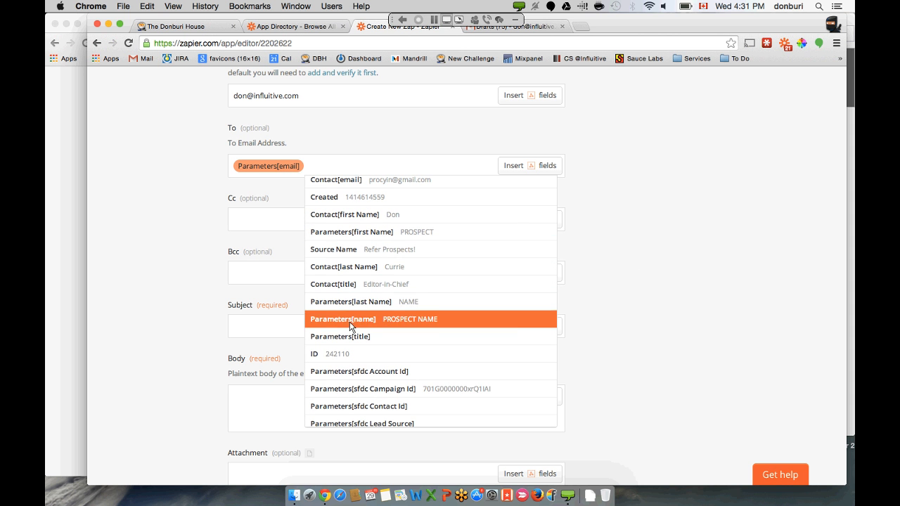
click(355, 321)
key(BackSpace)
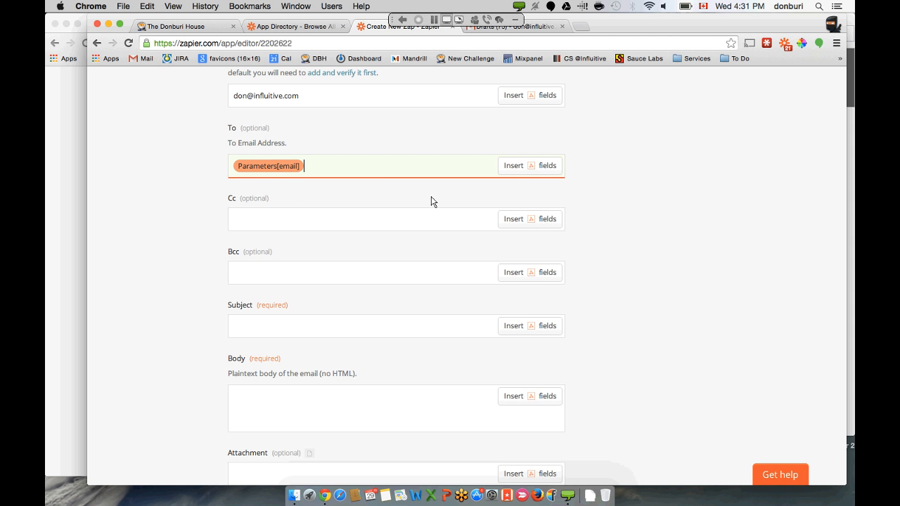
click(526, 176)
click(628, 171)
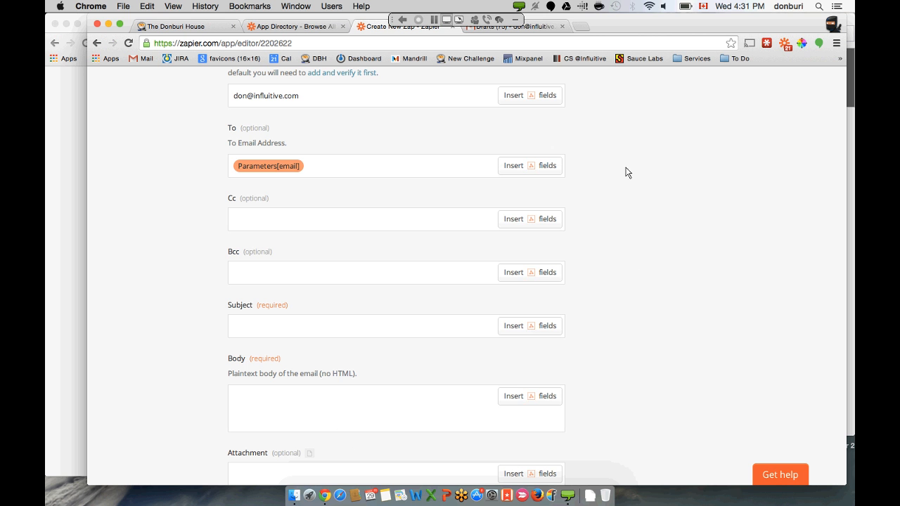
scroll(184, 246, down, 2)
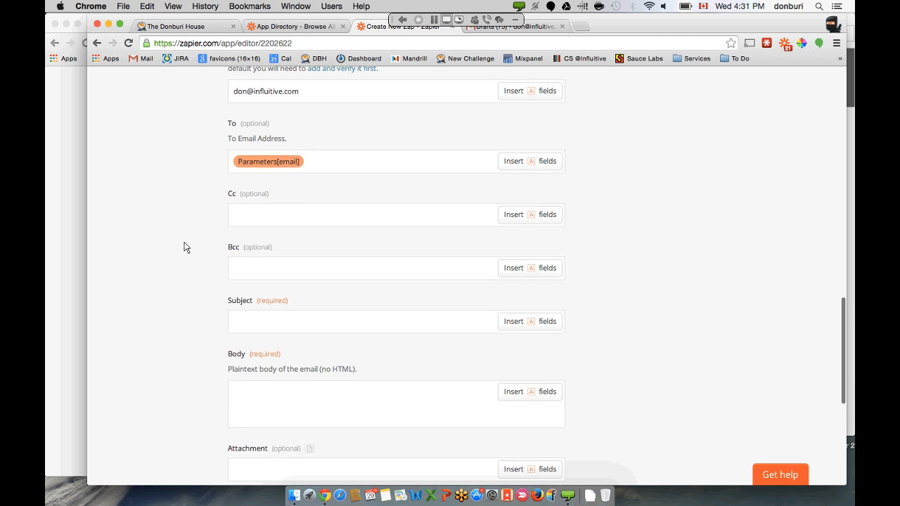
click(271, 278)
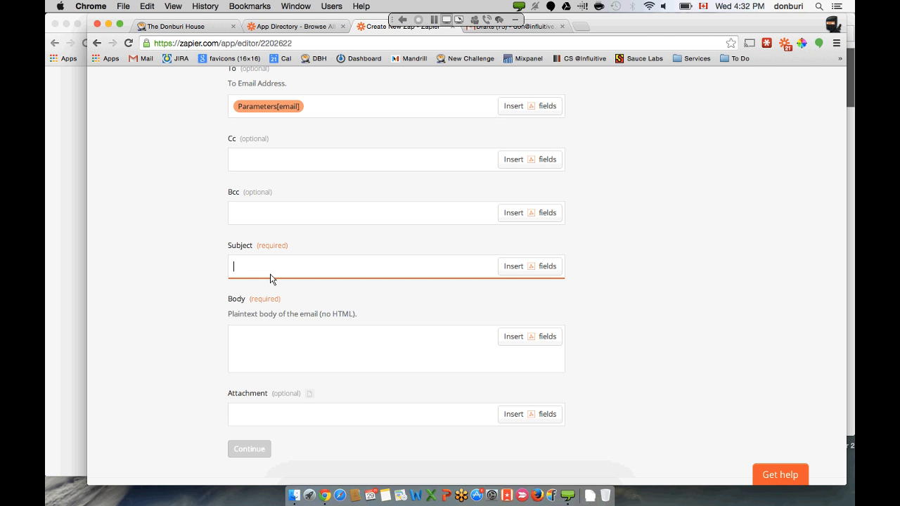
- Start the Subject with 'Hey Parameters[first Name],'
text(Hey)
click(530, 265)
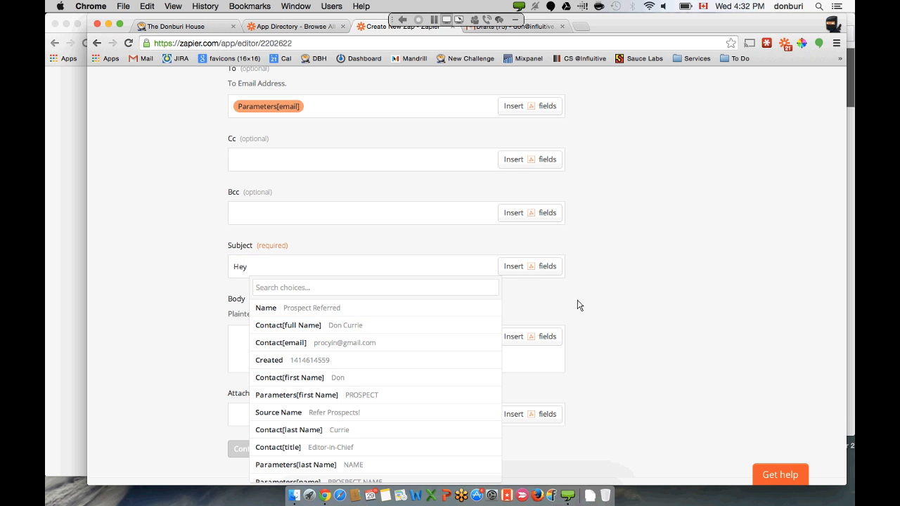
scroll(579, 305, down, 5)
scroll(440, 346, down, 2)
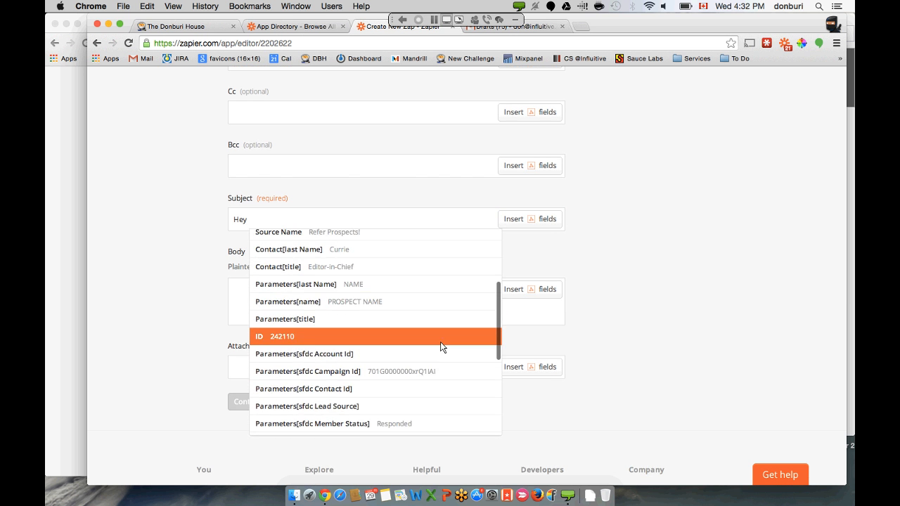
scroll(440, 347, up, 1)
scroll(440, 342, down, 8)
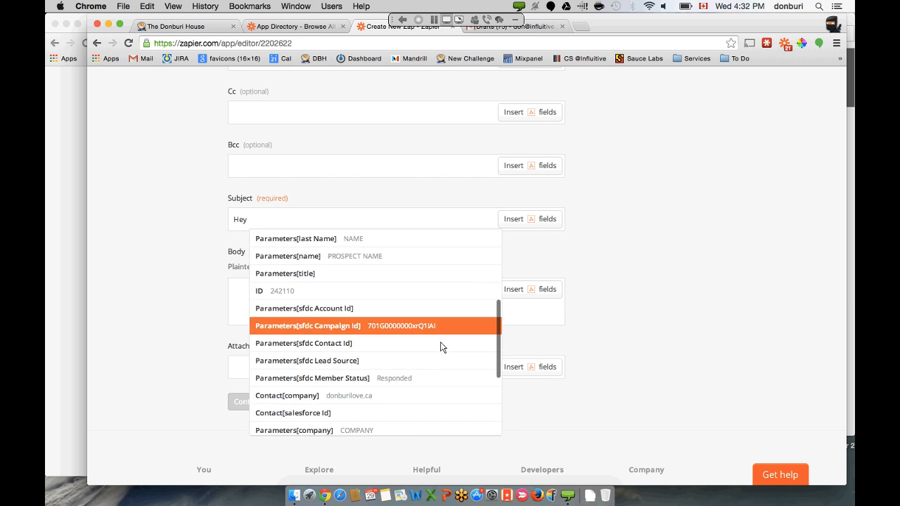
scroll(440, 341, up, 7)
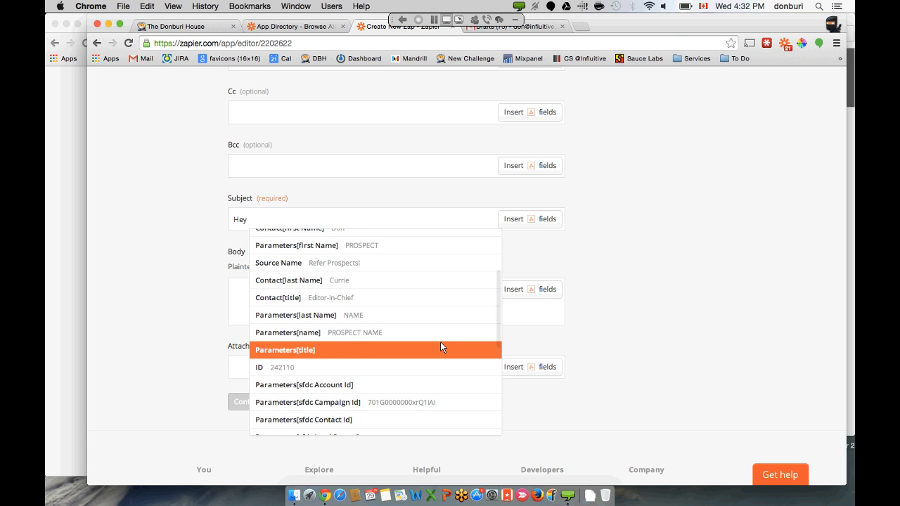
scroll(440, 341, up, 2)
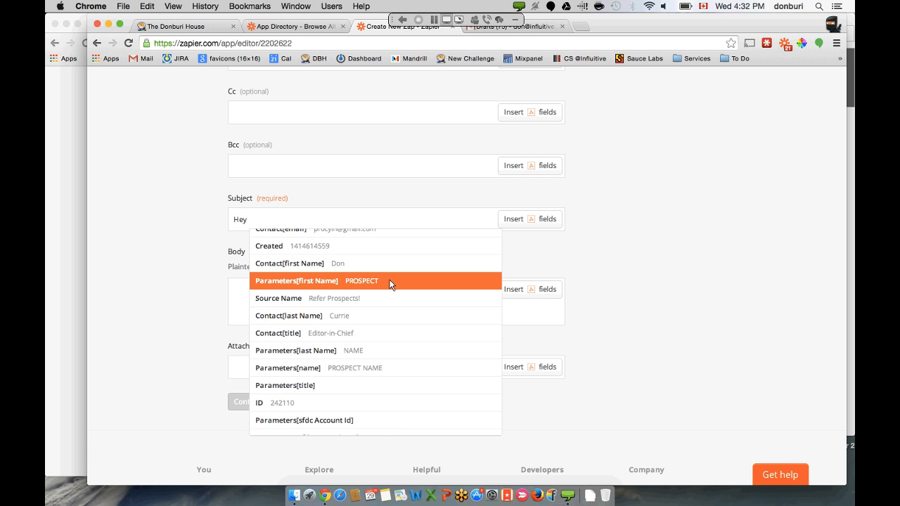
click(390, 284)
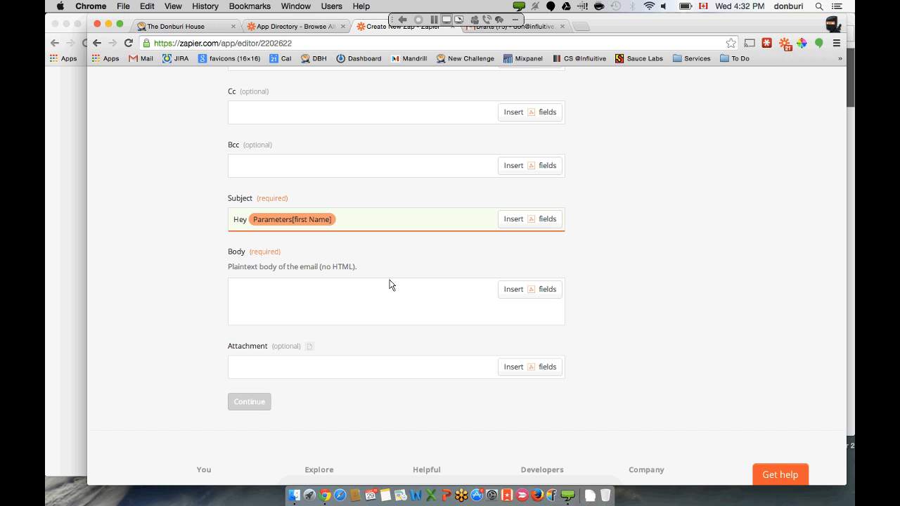
text(,)
- Complete the Subject with Contact[full Name] and 'wants to know about Influitive.'
click(535, 222)
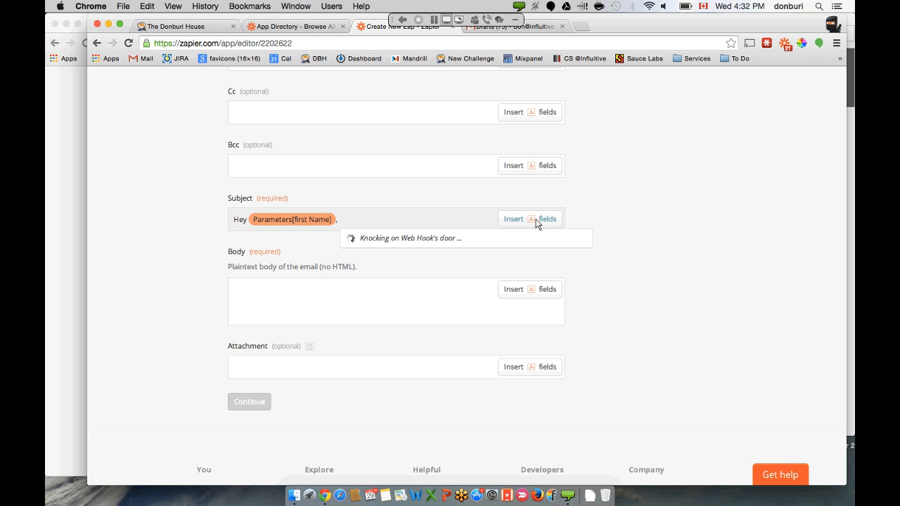
click(405, 214)
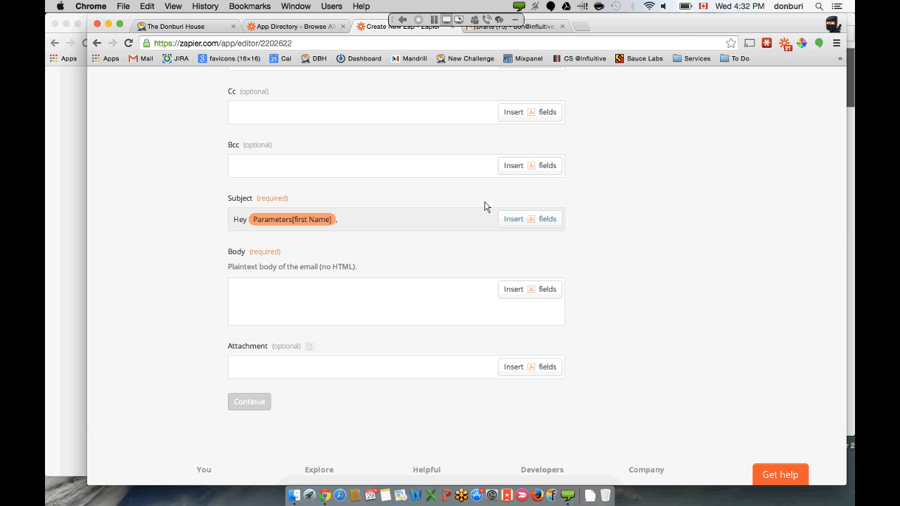
click(447, 168)
click(520, 222)
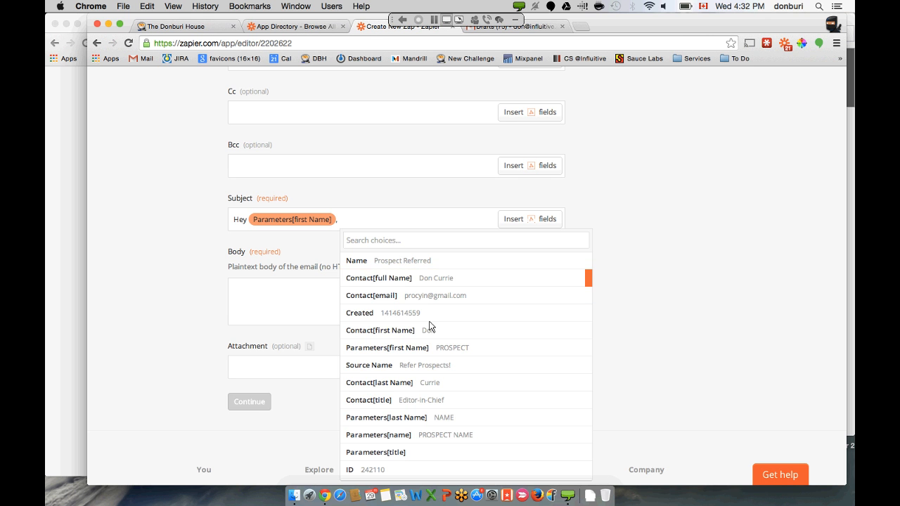
click(446, 279)
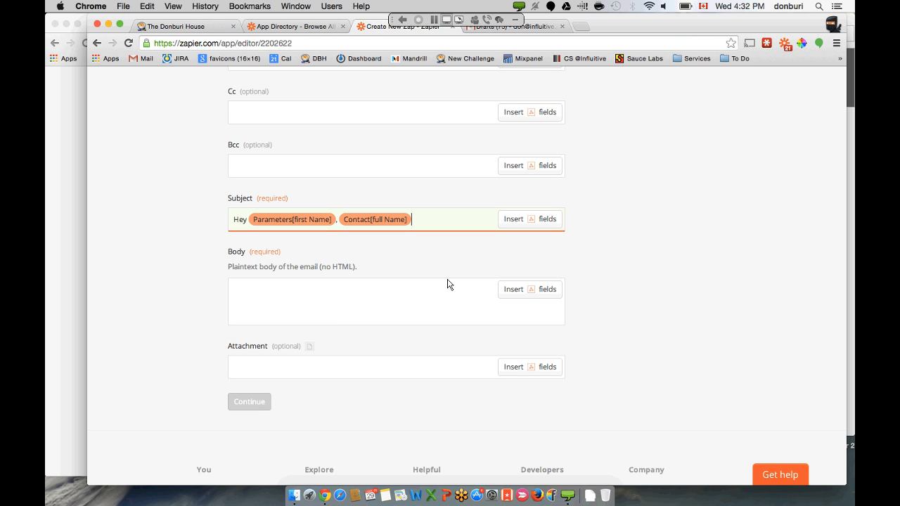
text(wants to know about Infl)
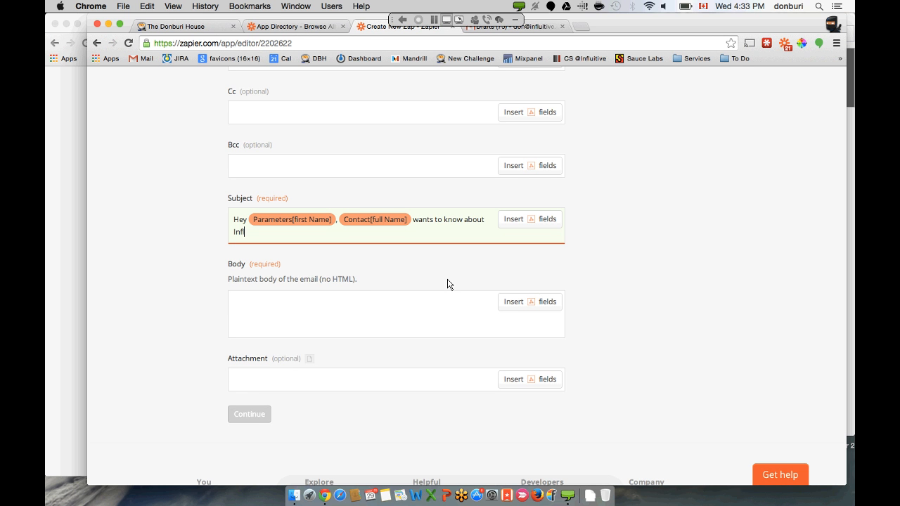
text(uitive.)
click(438, 313)
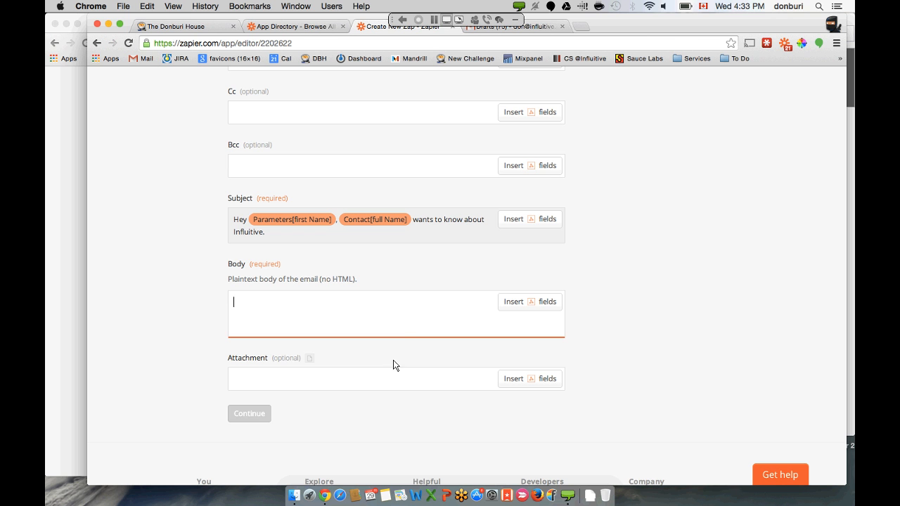
- Begin the email body with 'Hi Parameters[first Name],' and a line break
text(Hi)
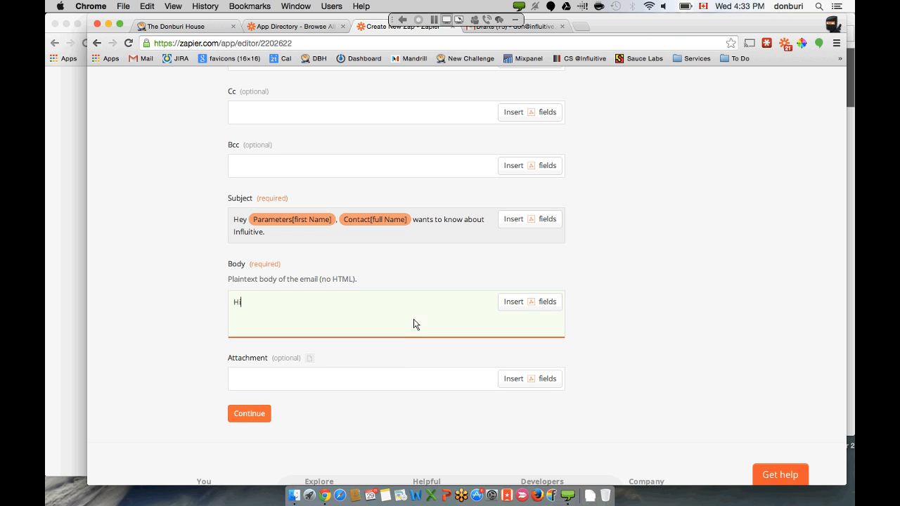
click(523, 303)
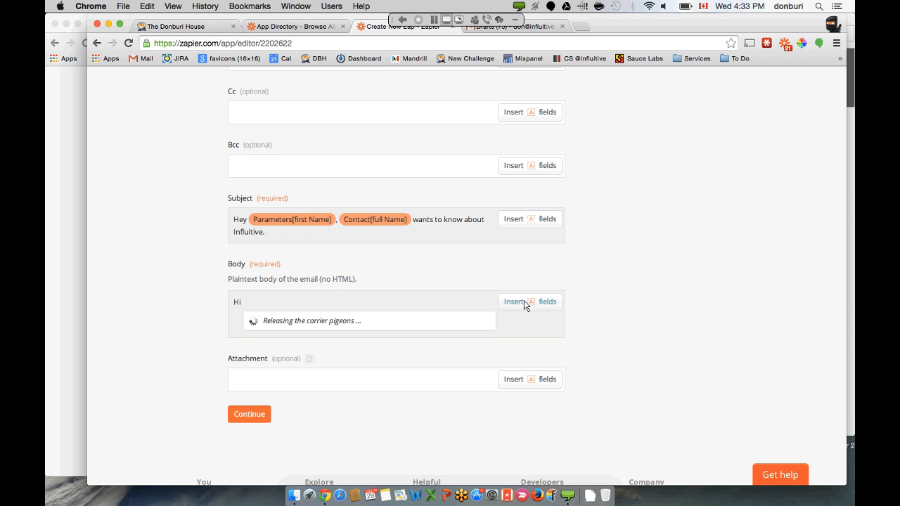
scroll(576, 277, down, 2)
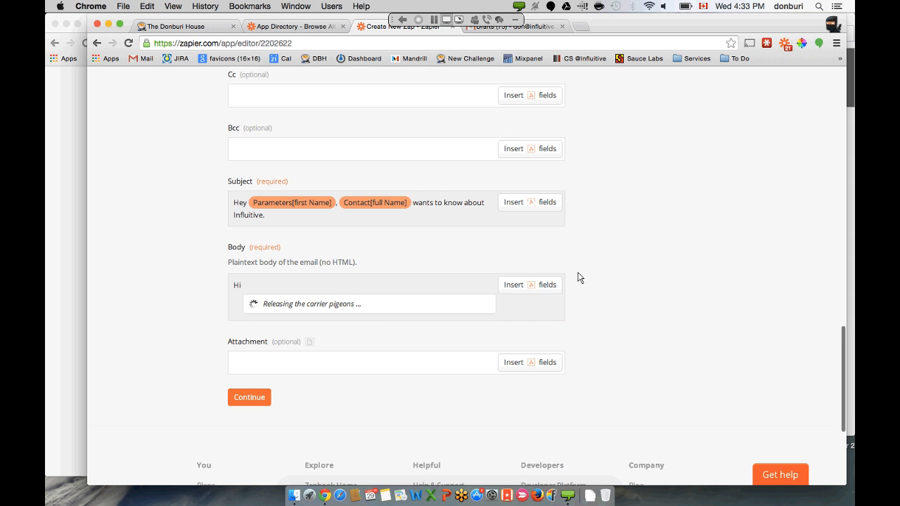
scroll(410, 323, down, 3)
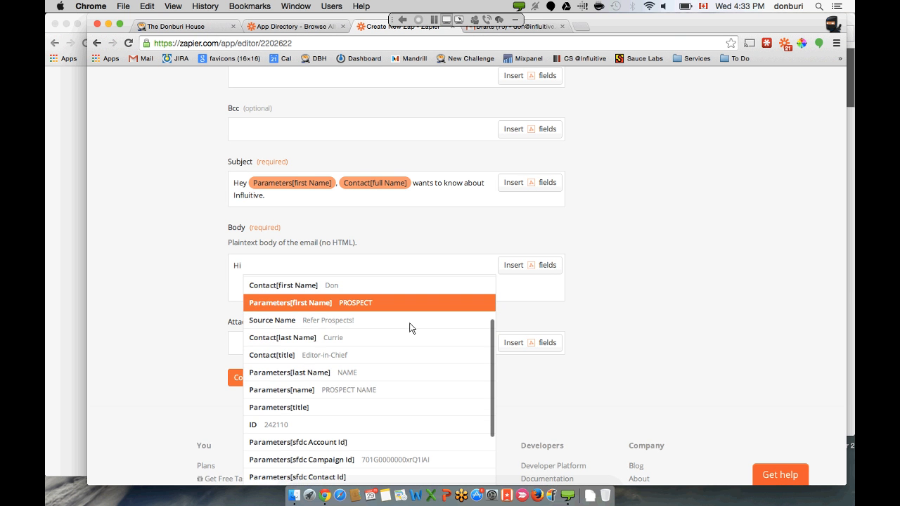
scroll(409, 322, up, 1)
click(409, 323)
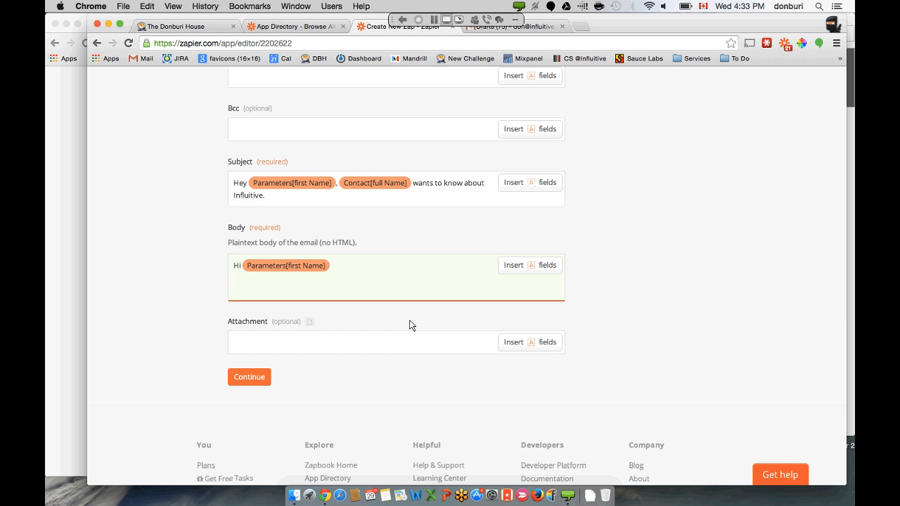
text(,)
key(Return)
key(Return)
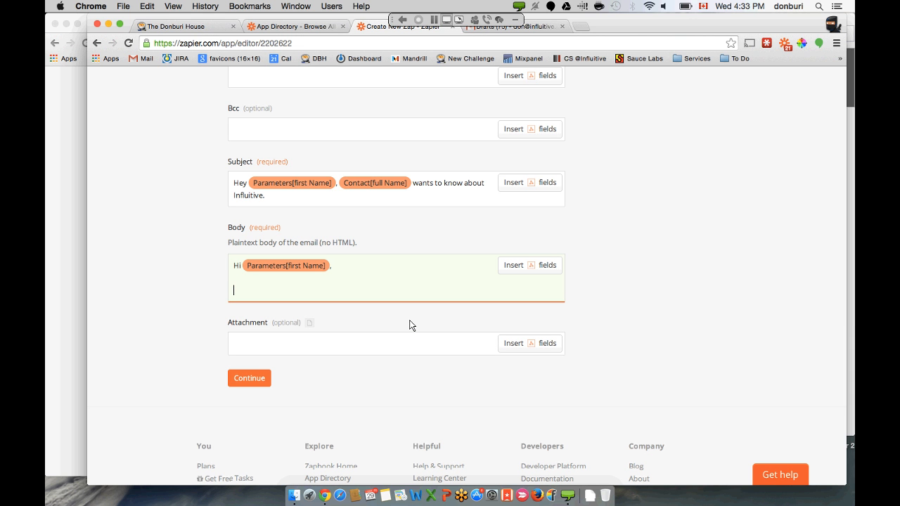
- Type 'We heard from' on the second body line, browsing the field list without inserting anything
text(We hea)
text(rd from)
click(542, 272)
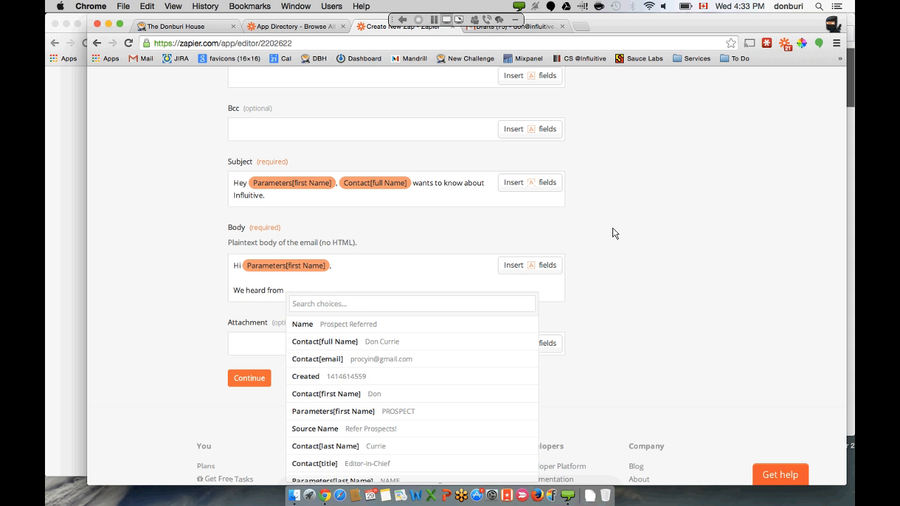
scroll(597, 236, down, 3)
scroll(506, 254, down, 3)
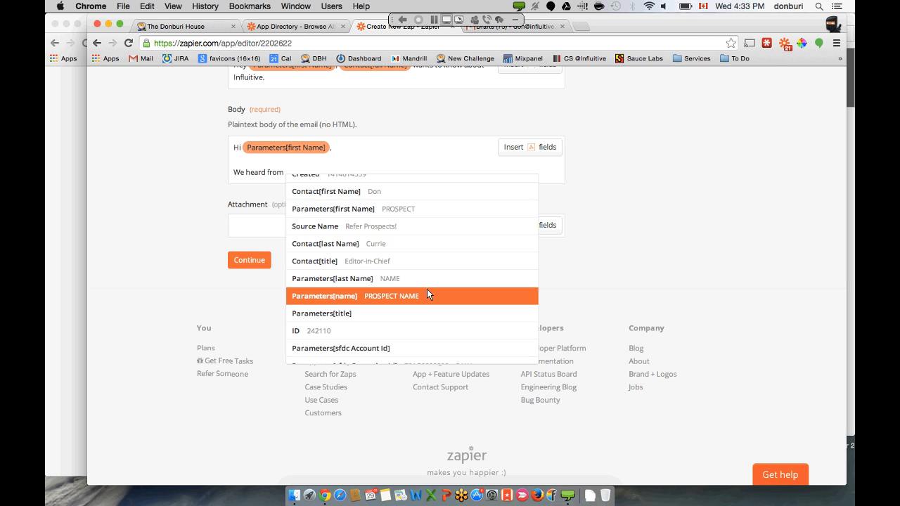
scroll(428, 291, down, 1)
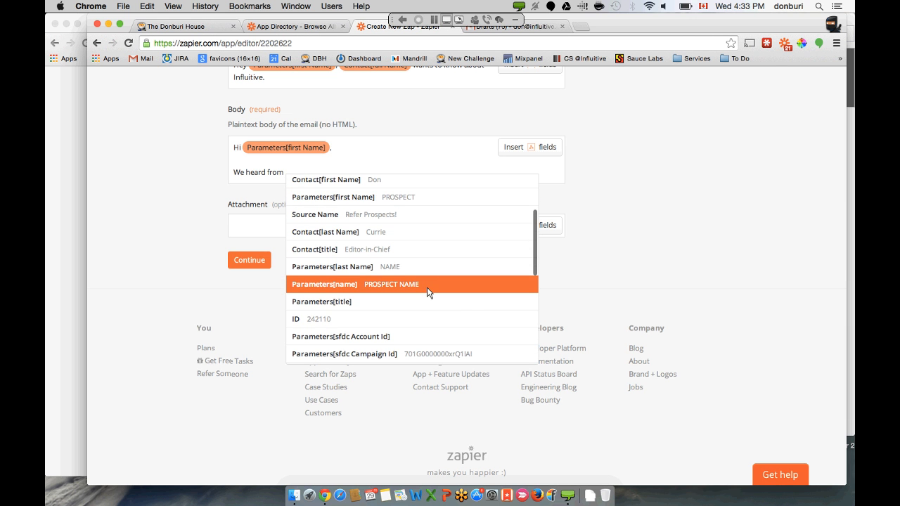
scroll(428, 292, down, 2)
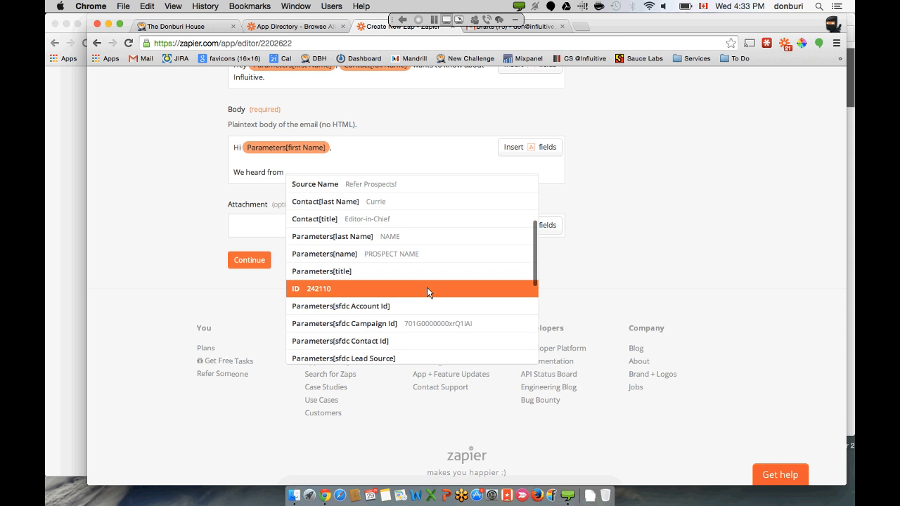
scroll(428, 291, down, 4)
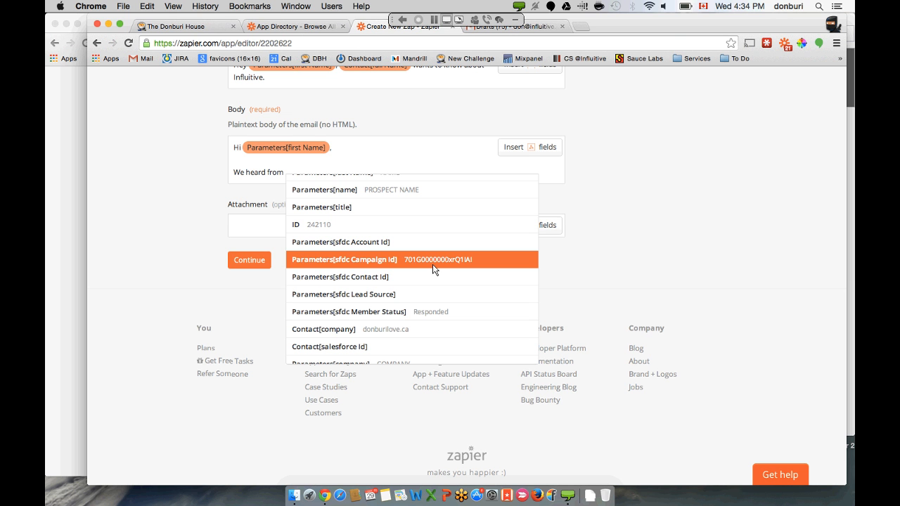
click(430, 149)
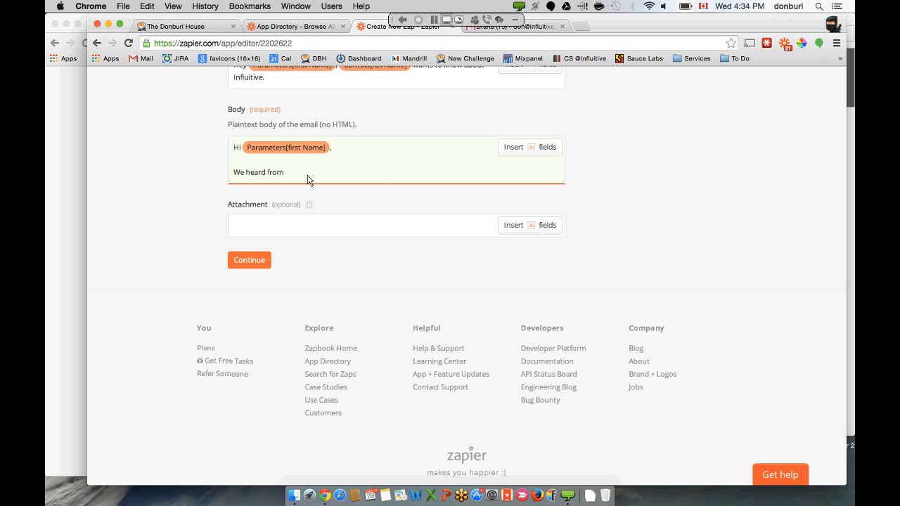
scroll(194, 205, up, 1)
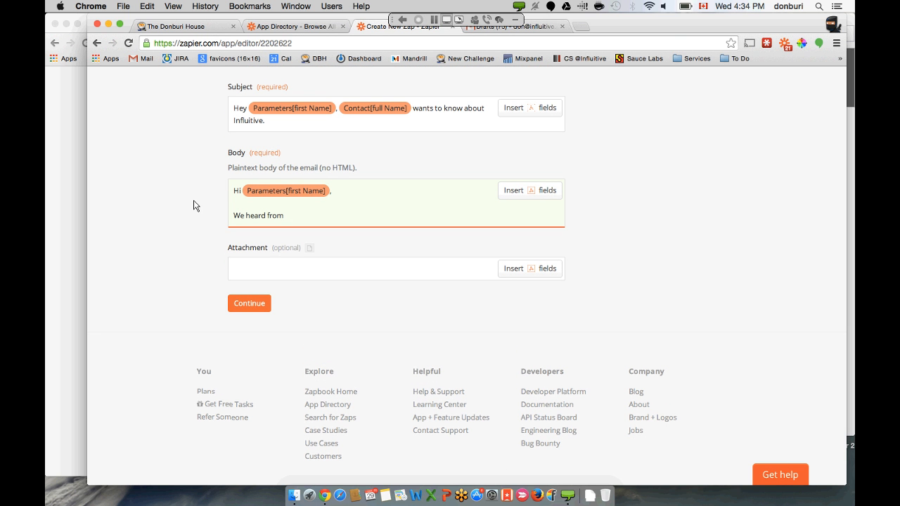
- Add Contact[full Name], 'wants you to know about Influitive..' and 'You marketing team is more creative than.' to the body, then continue
click(507, 192)
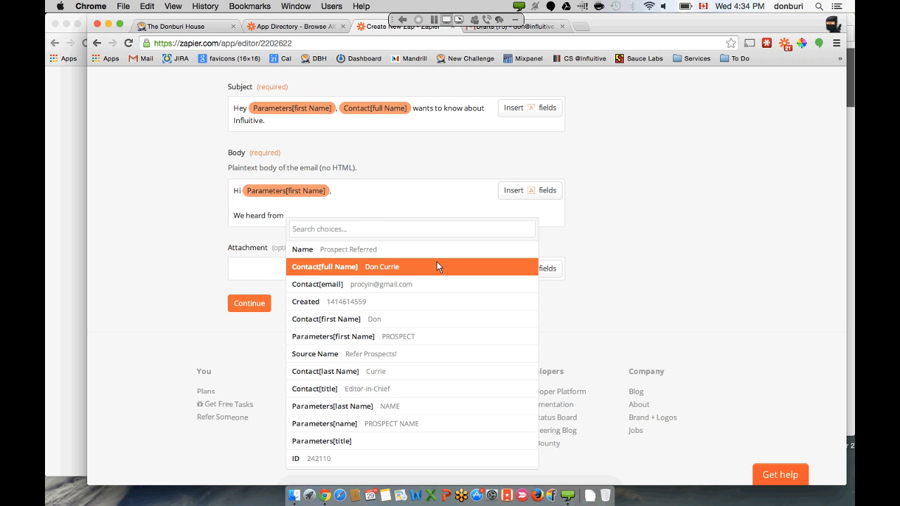
click(437, 266)
text(w)
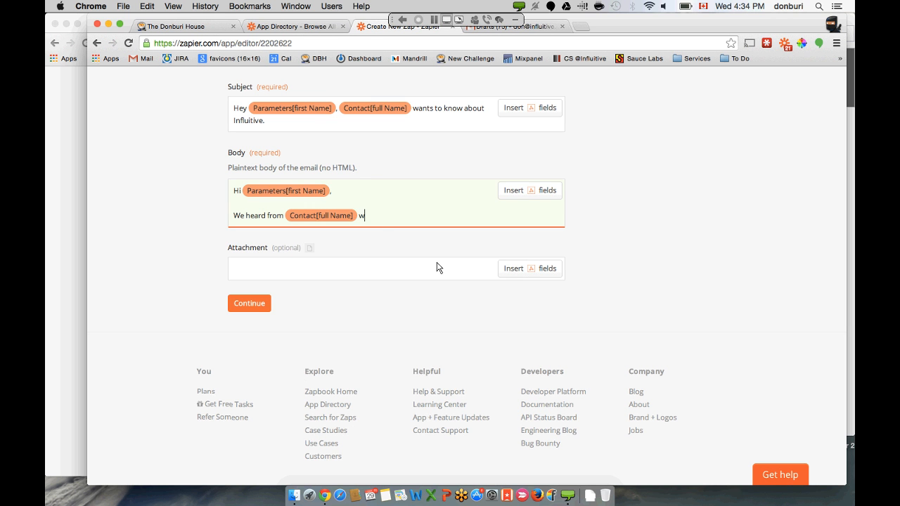
text(ants you to know about Inf)
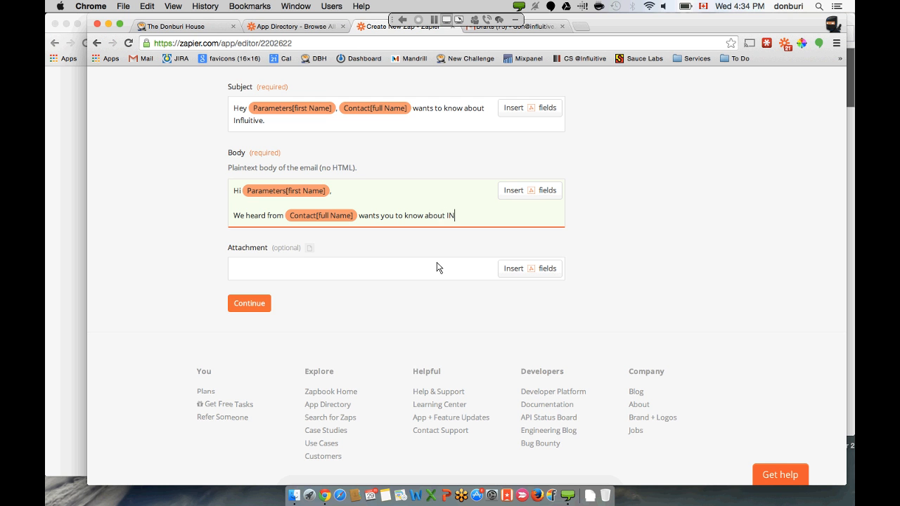
key(BackSpace)
key(BackSpace)
text(nfluitive..)
key(Return)
key(Return)
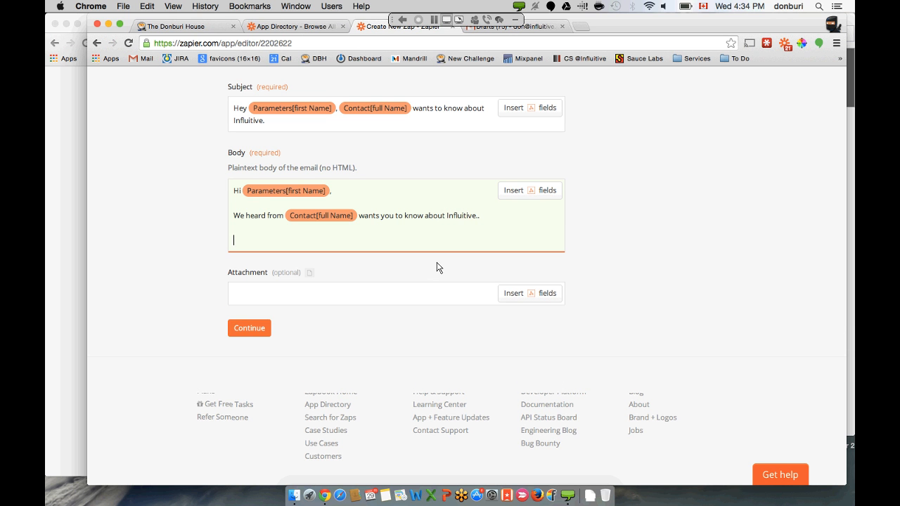
text(You marketing team is more creative )
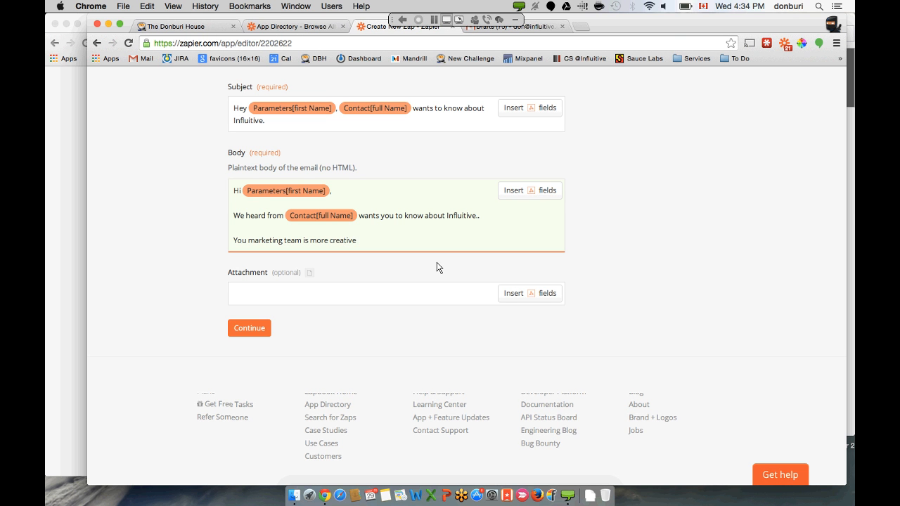
text(than.)
click(248, 329)
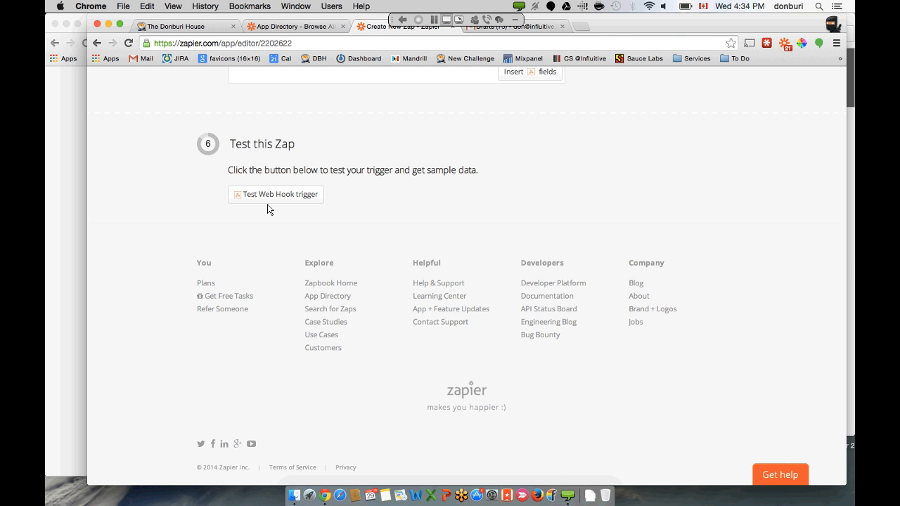
- Test the Zap with Sample #1, name it 'Automated Prospect Email' and turn it on
click(268, 198)
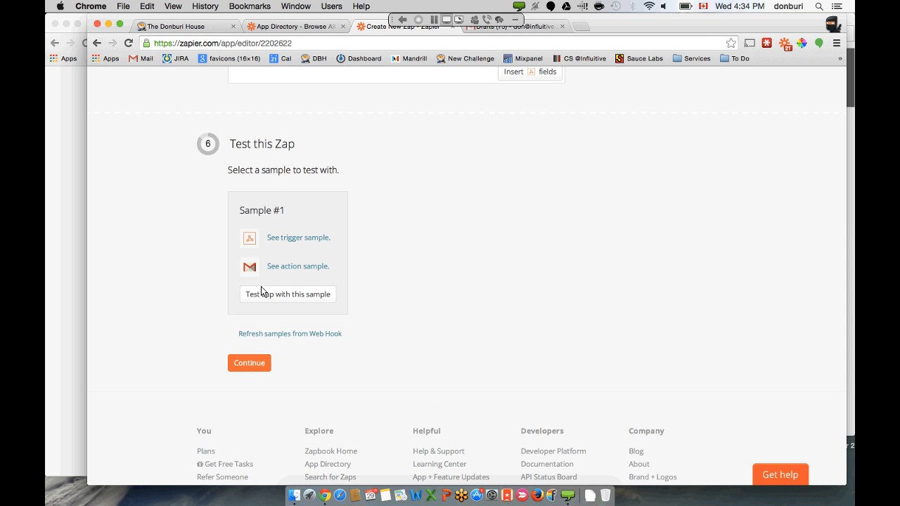
click(260, 294)
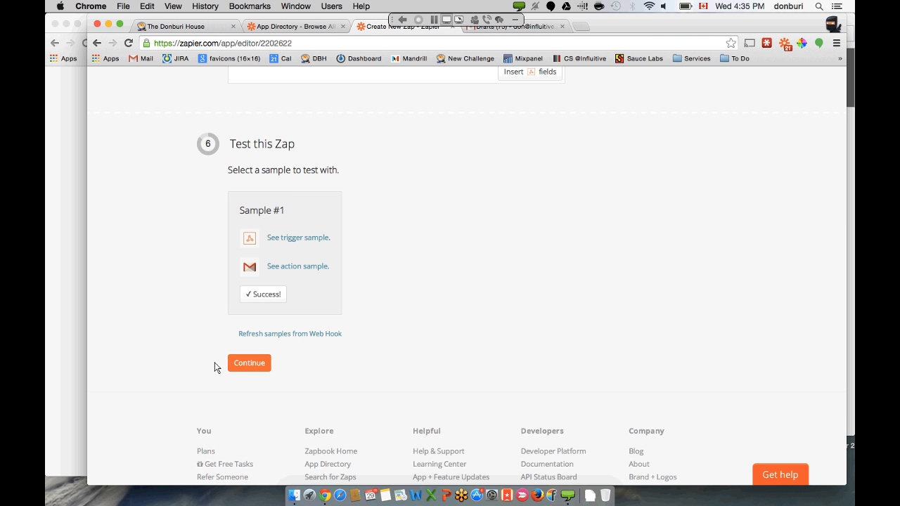
click(239, 363)
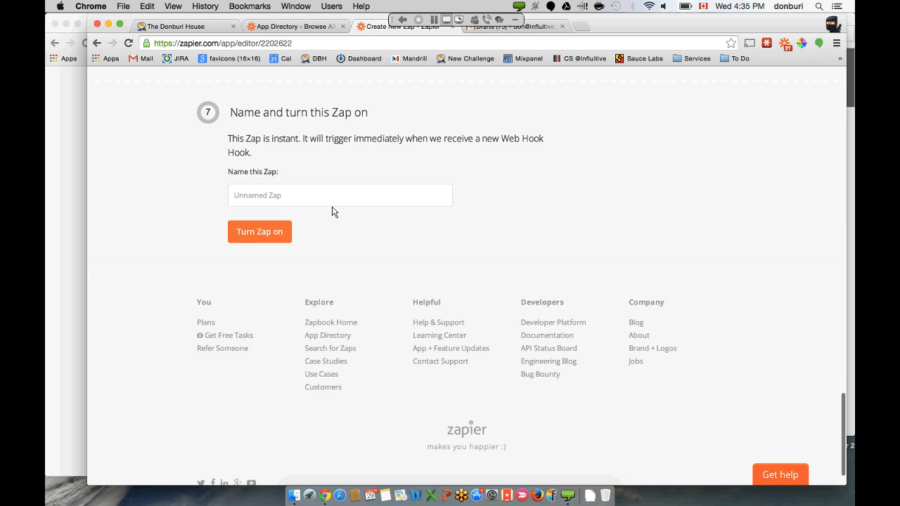
text(Auto)
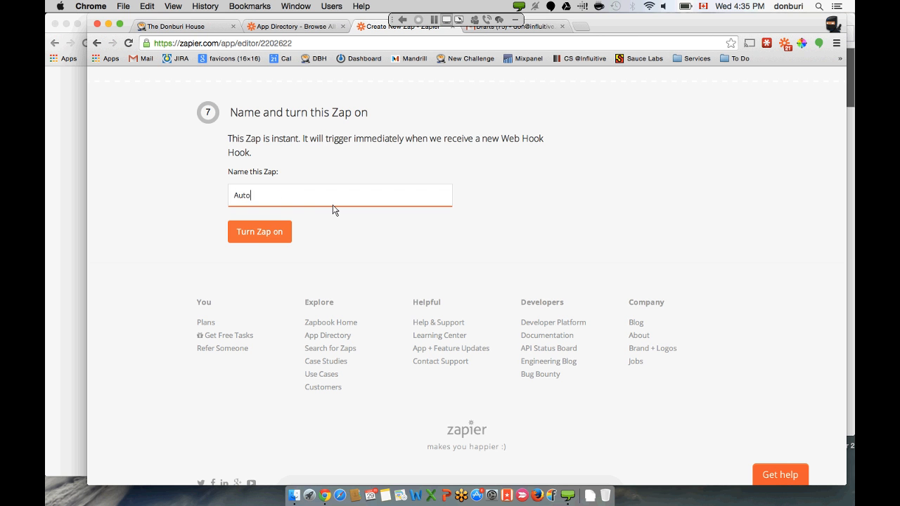
text(mated Prospect Email)
click(287, 233)
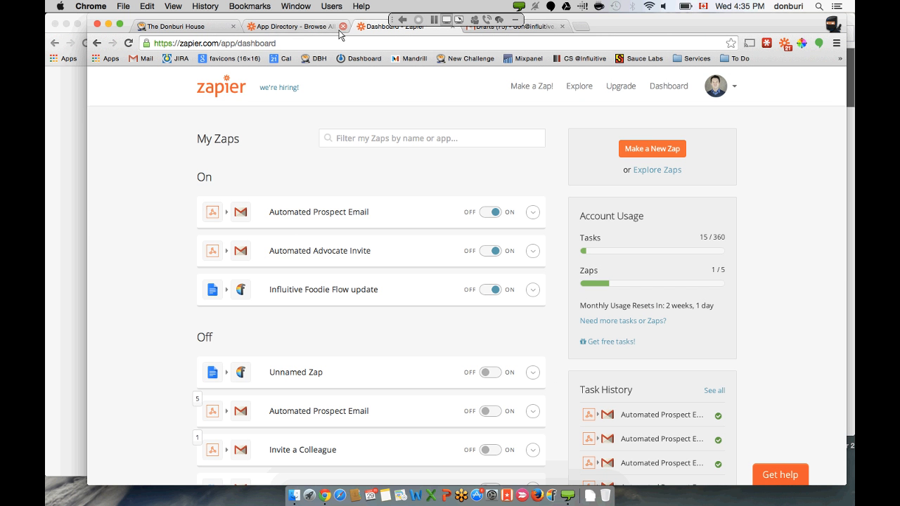
- Open the Zapbook app directory and browse the apps in the CRM category
click(296, 27)
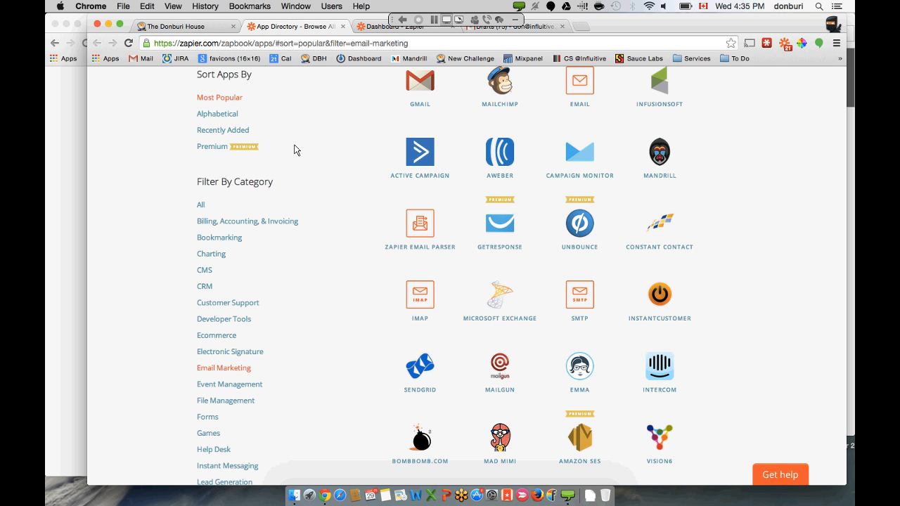
click(204, 286)
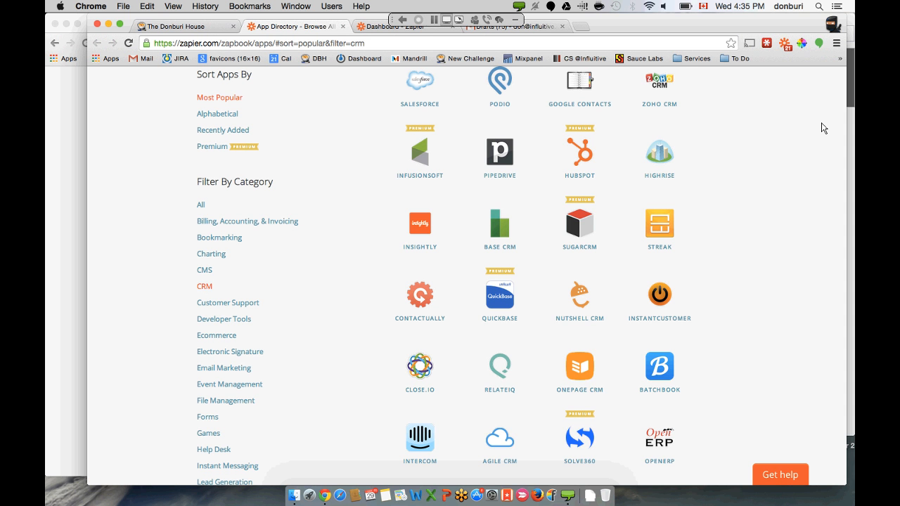
scroll(821, 128, up, 2)
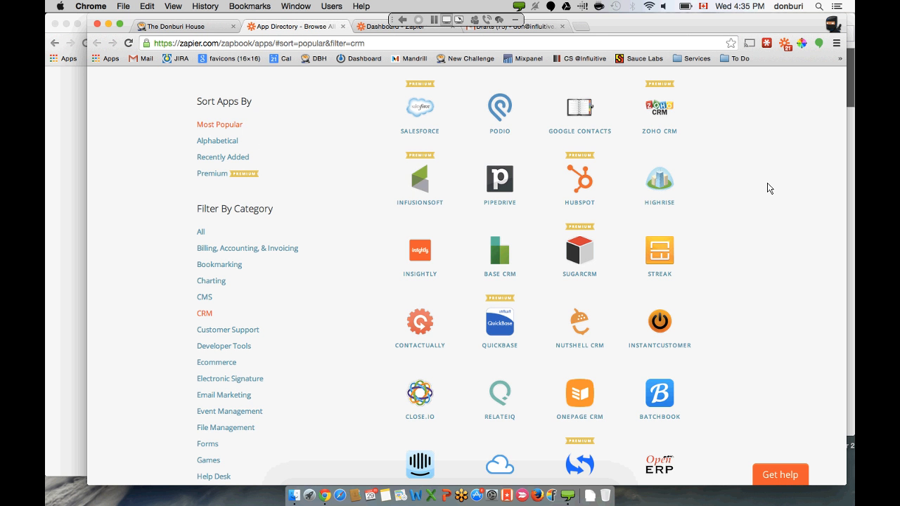
scroll(768, 188, down, 10)
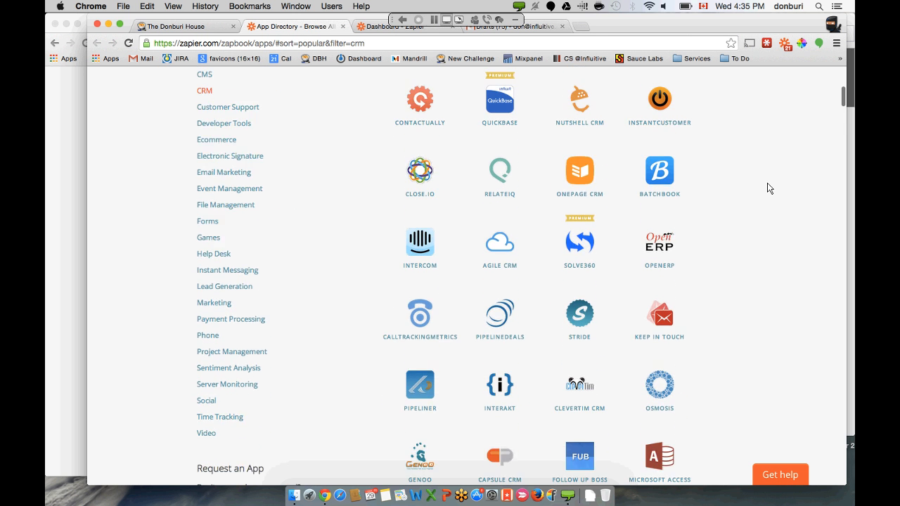
scroll(768, 188, down, 12)
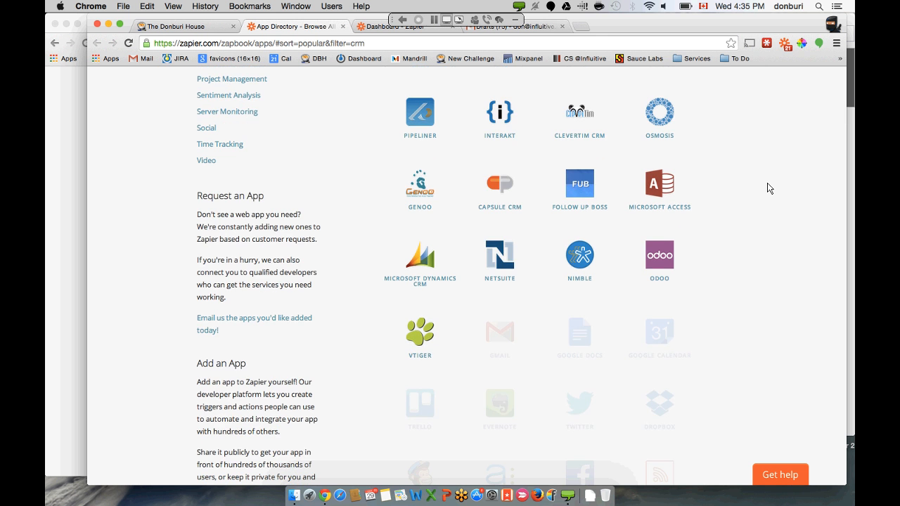
scroll(769, 188, up, 20)
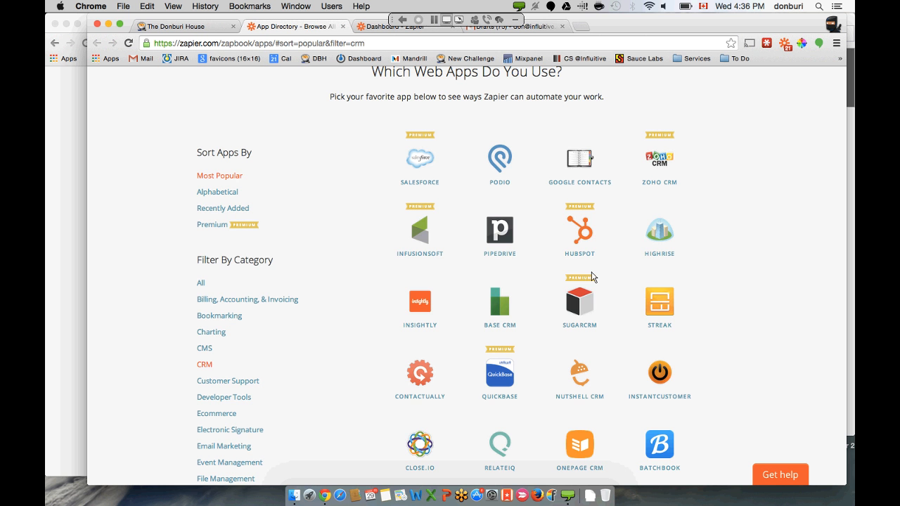
scroll(592, 276, down, 5)
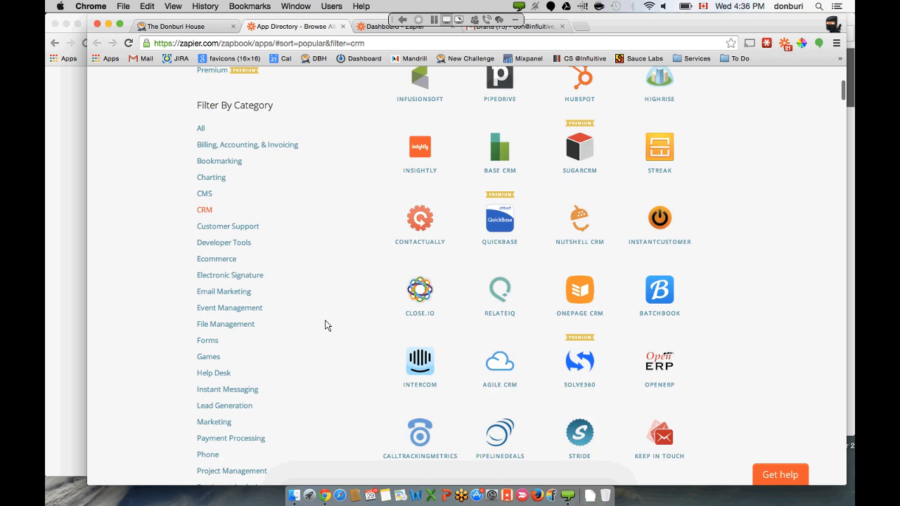
- Filter the app directory to the Marketing category
click(222, 314)
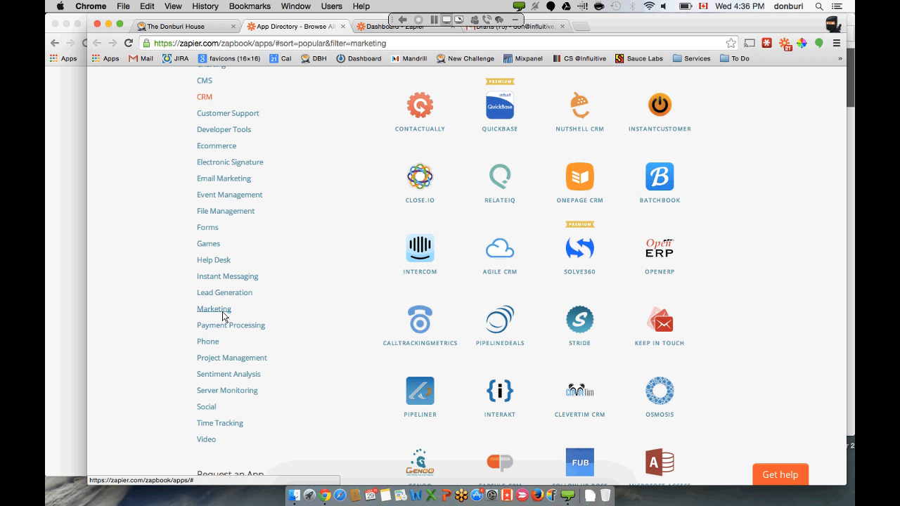
scroll(385, 257, up, 3)
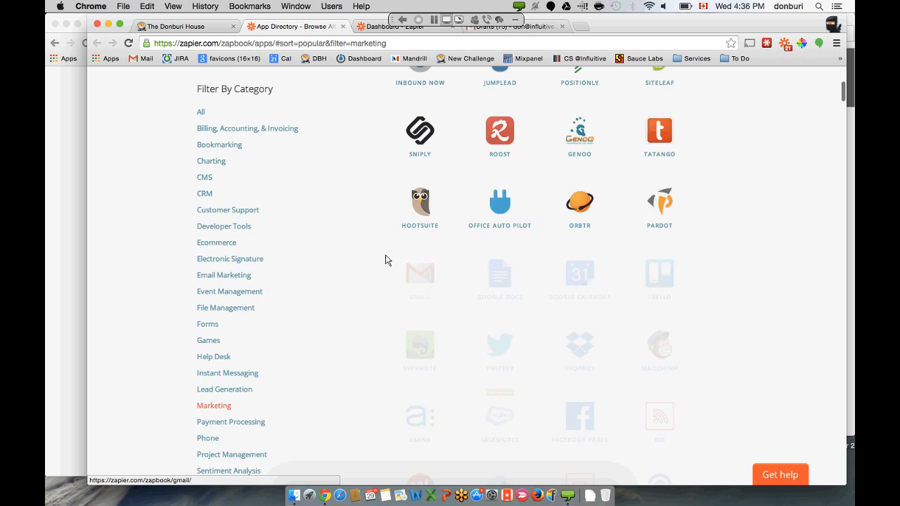
scroll(385, 260, up, 5)
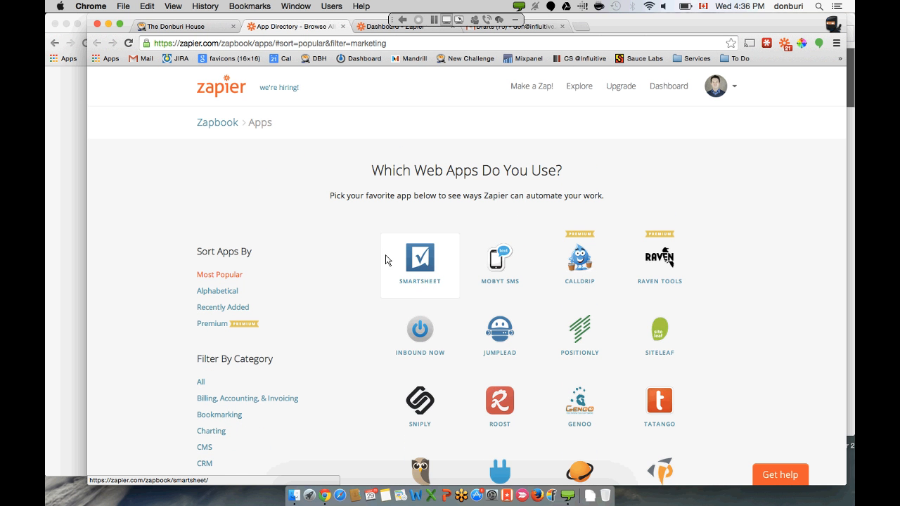